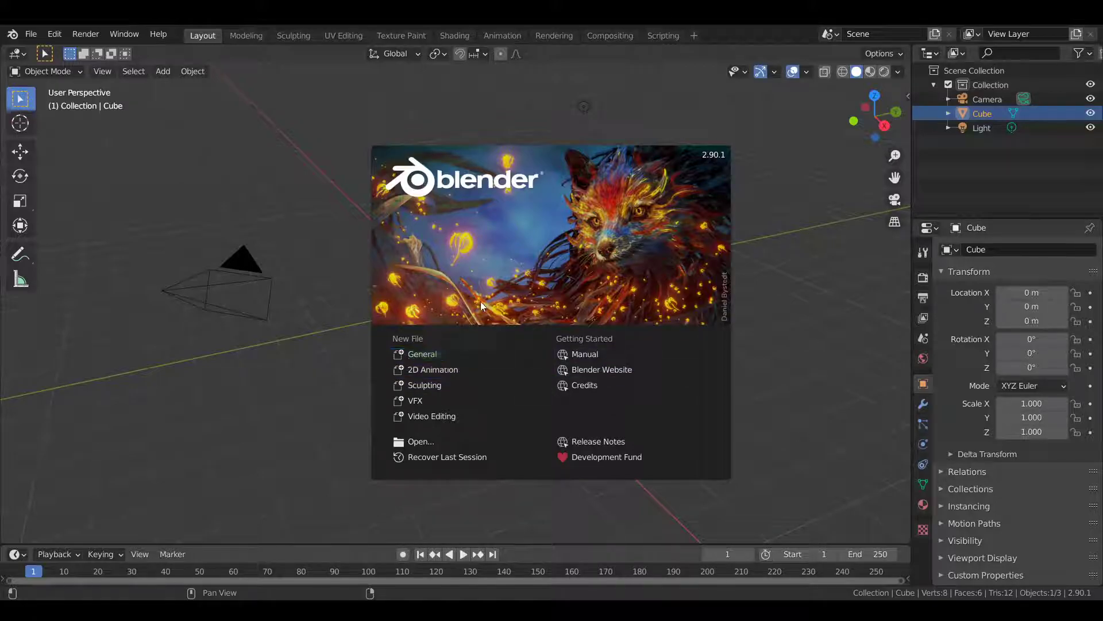
- Start a new General file and enter Edit Mode on the default cube
{"action": "left_click", "coordinate": [458, 352]}
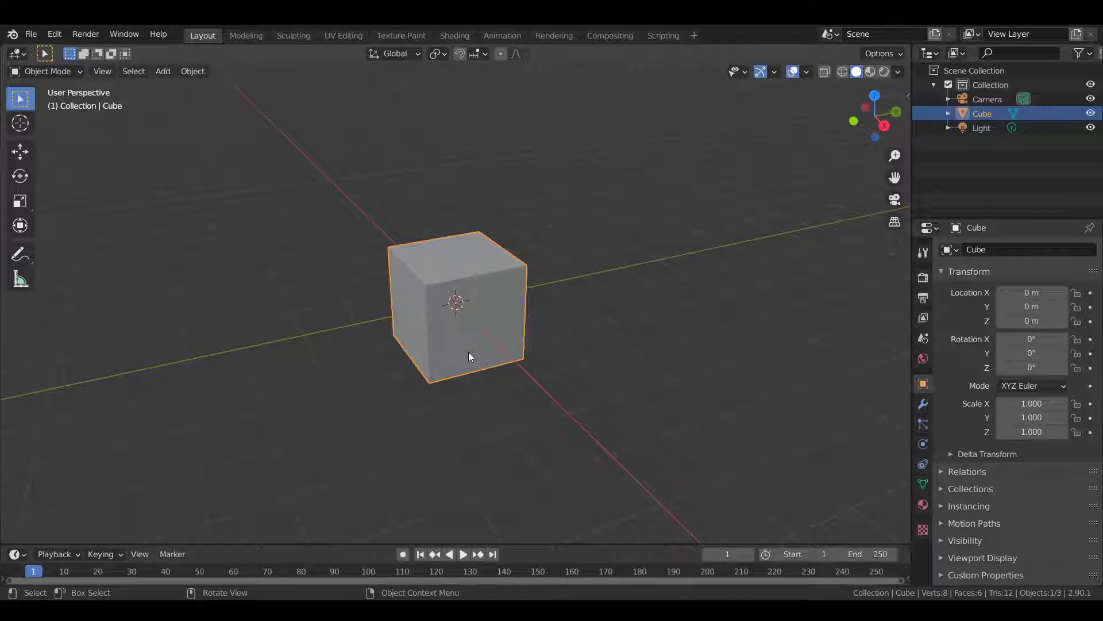
{"action": "middle_click_drag", "start_coordinate": [469, 356], "coordinate": [533, 370]}
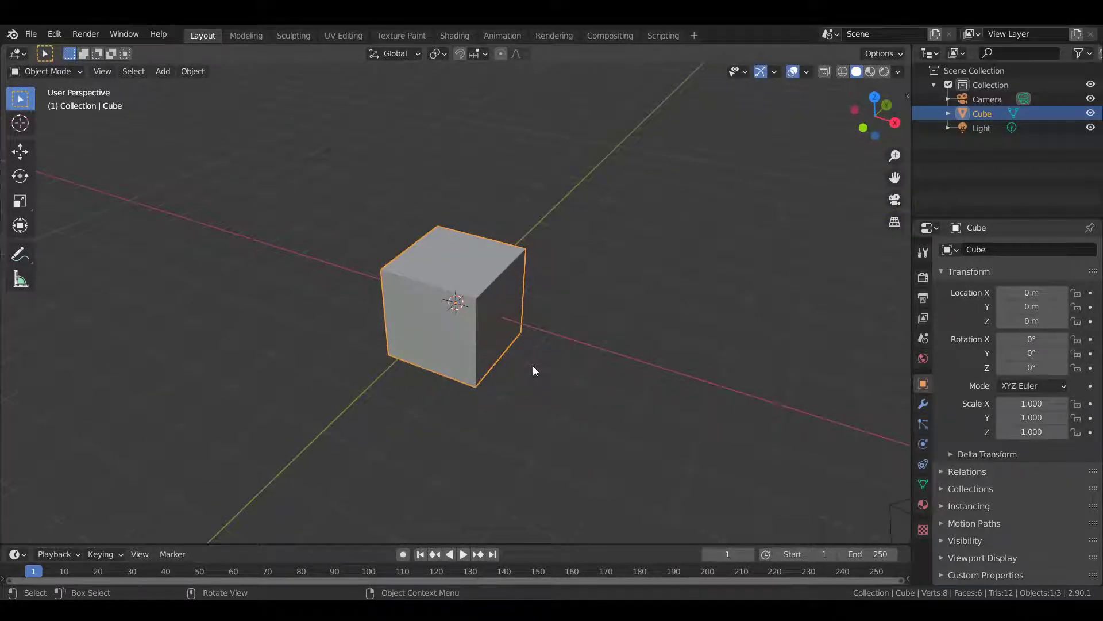
{"action": "key", "text": "Tab"}
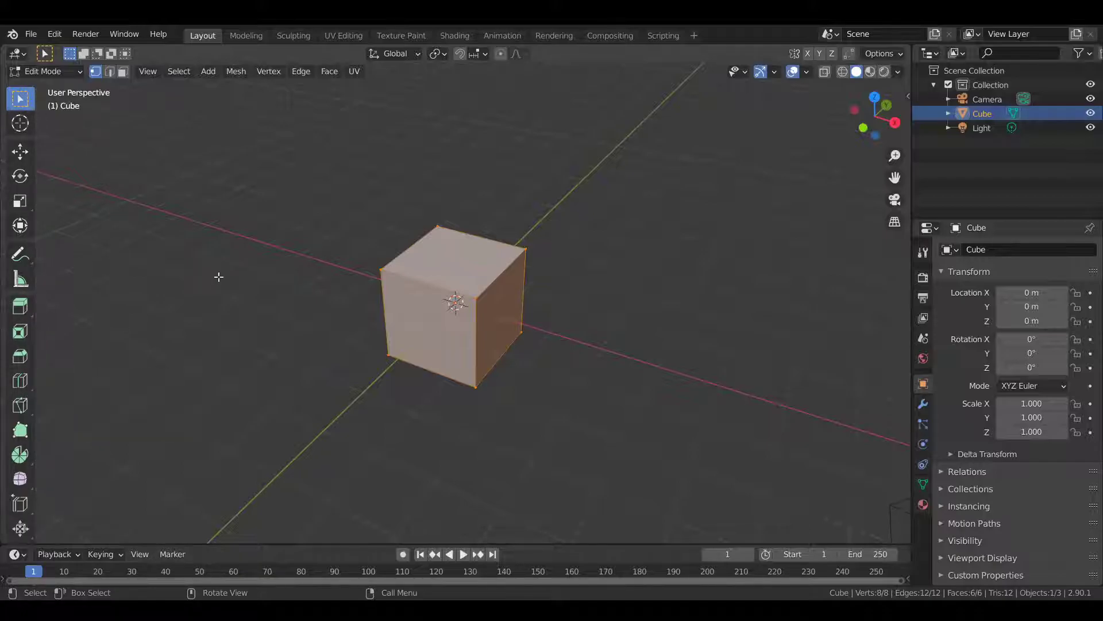
{"action": "middle_click_drag", "start_coordinate": [219, 278], "coordinate": [322, 276]}
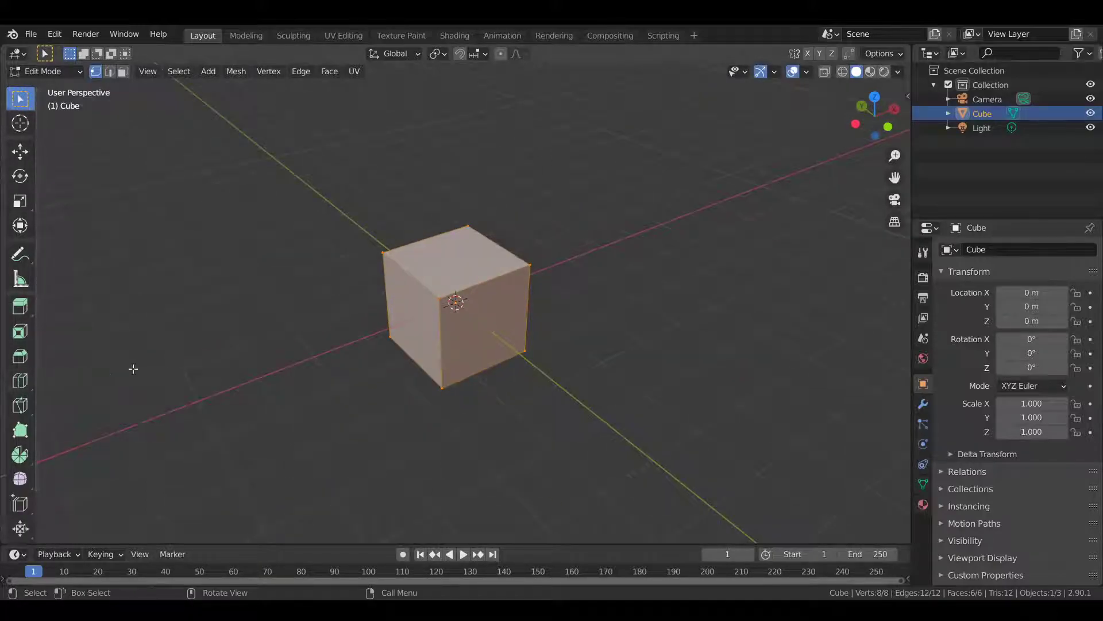
{"action": "middle_click_drag", "start_coordinate": [461, 289], "coordinate": [517, 282]}
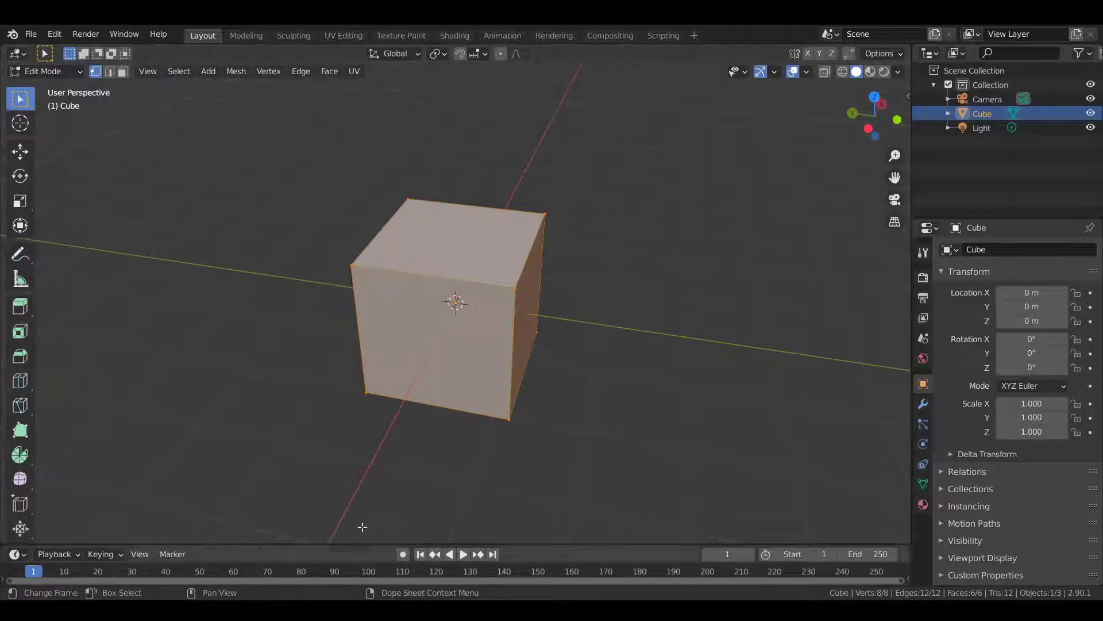
- Loop cut the cube horizontally at mid-height, and add a vertical loop slid close to one side edge
{"action": "left_click", "coordinate": [20, 380]}
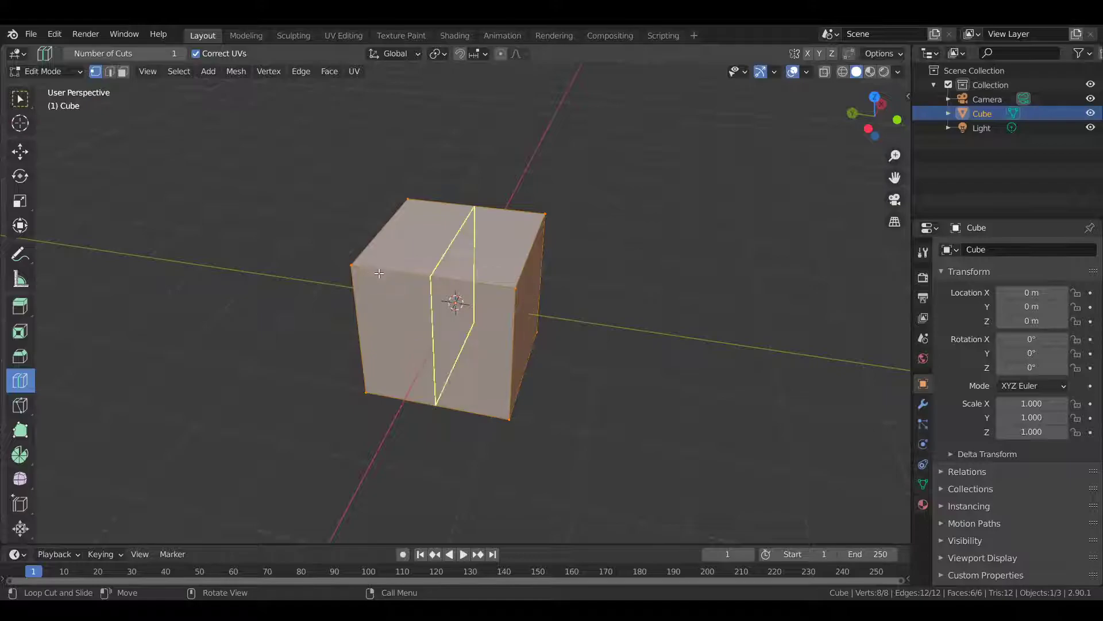
{"action": "left_click", "coordinate": [359, 305]}
{"action": "middle_click_drag", "start_coordinate": [707, 263], "coordinate": [644, 248]}
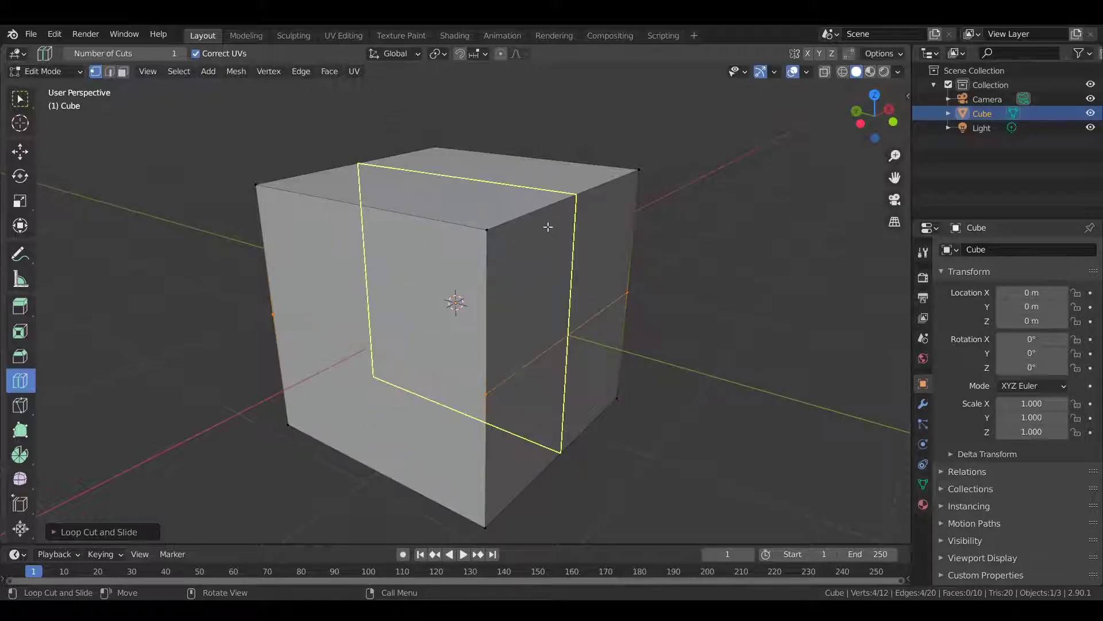
{"action": "left_click_drag", "start_coordinate": [547, 227], "coordinate": [609, 226]}
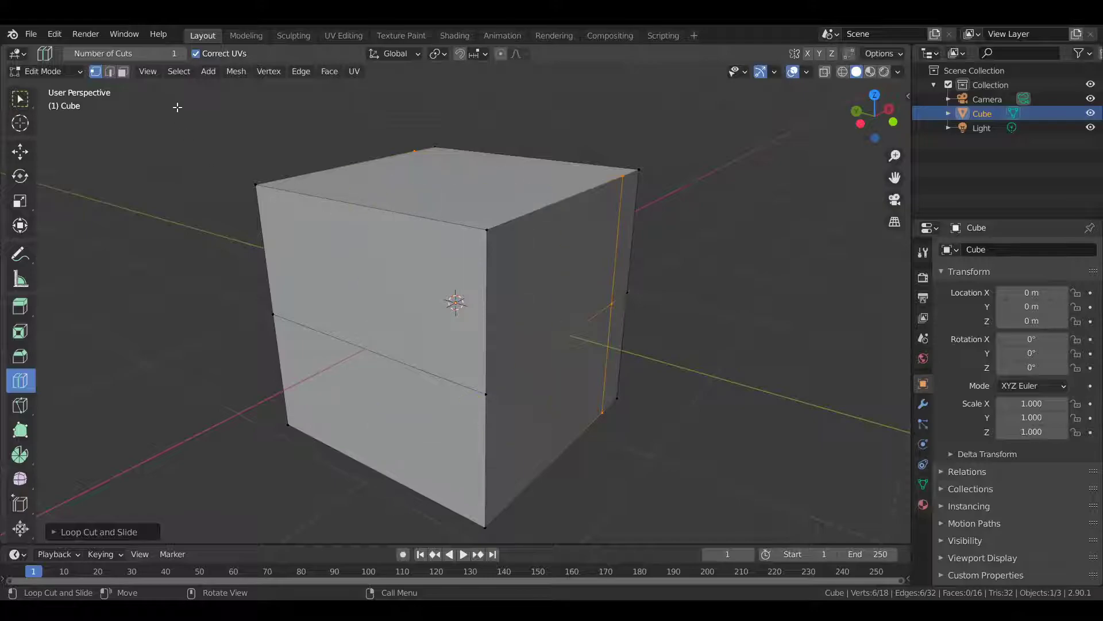
- Set the loop cut's number of cuts to 4 and add the vertical loops across the cube's wide section
{"action": "left_click", "coordinate": [154, 54]}
{"action": "type", "text": "4"}
{"action": "key", "text": "Return"}
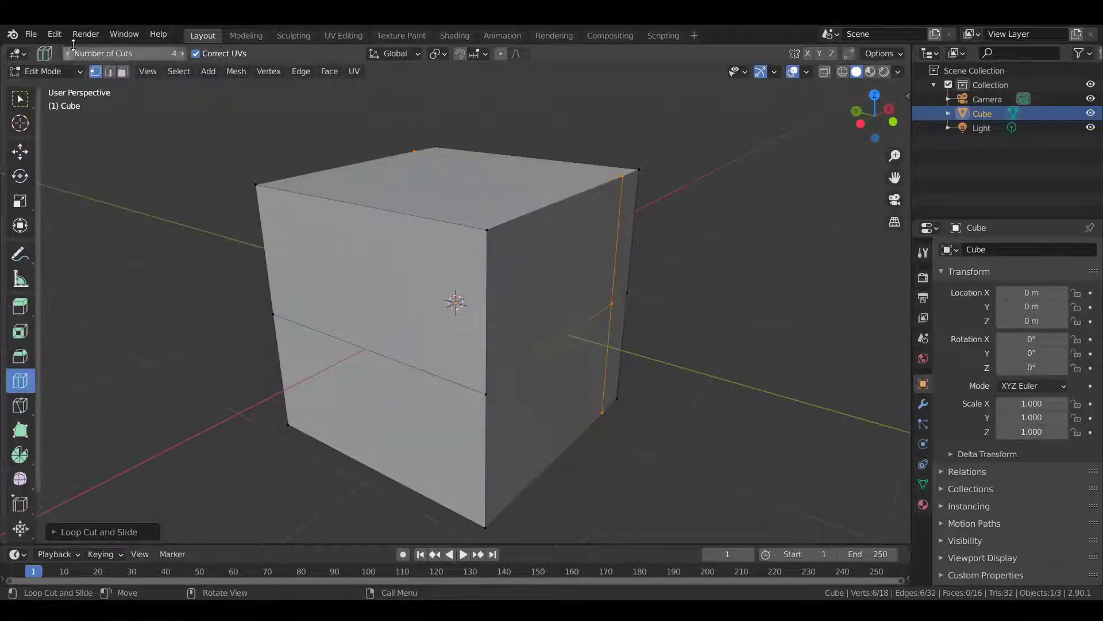
{"action": "mouse_move", "coordinate": [520, 240]}
{"action": "left_mouse_down"}
{"action": "mouse_move", "coordinate": [509, 240]}
{"action": "mouse_move", "coordinate": [537, 242]}
{"action": "mouse_move", "coordinate": [500, 247]}
{"action": "mouse_move", "coordinate": [515, 247]}
{"action": "left_mouse_up"}
- Activate the Move tool and select the middle vertex on the cube's front top edge
{"action": "scroll", "coordinate": [602, 234], "scroll_direction": "up", "scroll_amount": 6}
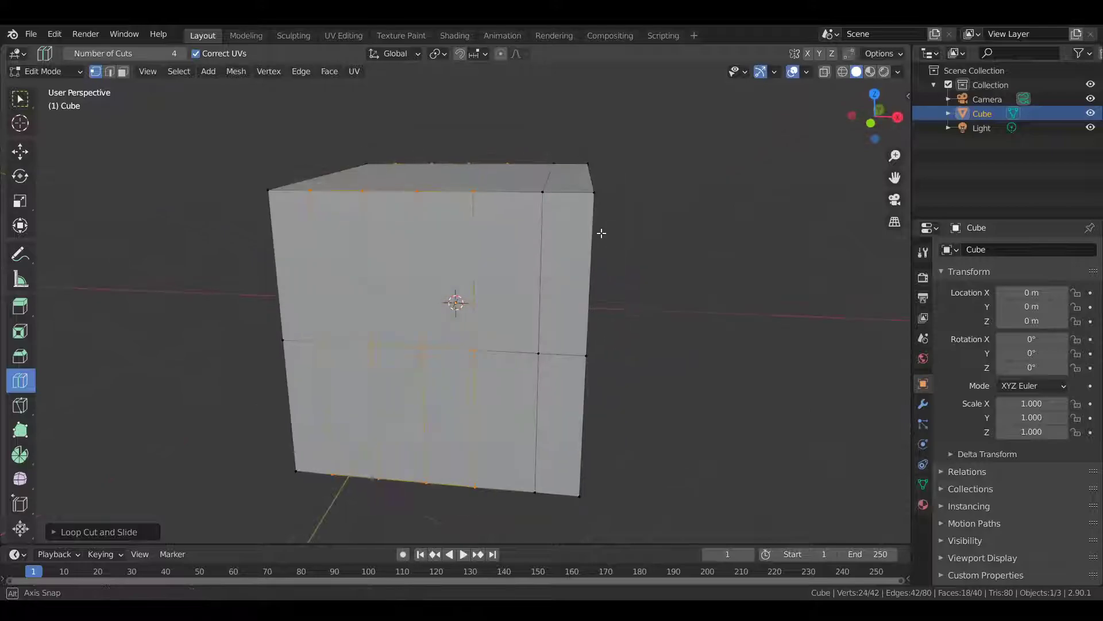
{"action": "scroll", "coordinate": [535, 242], "scroll_direction": "down", "scroll_amount": 6}
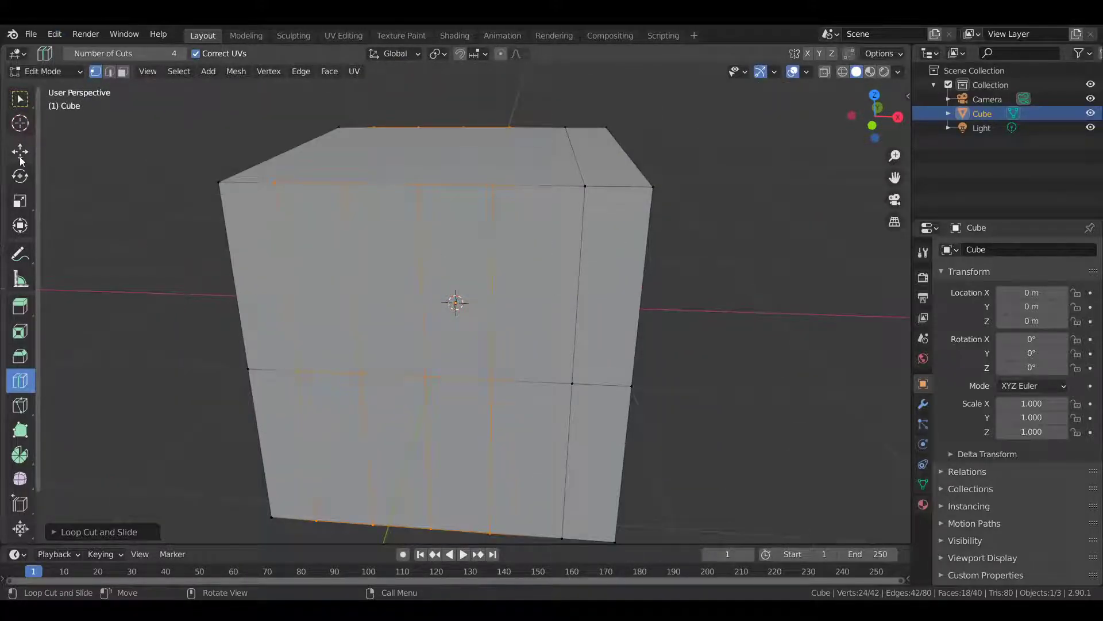
{"action": "left_click", "coordinate": [20, 154]}
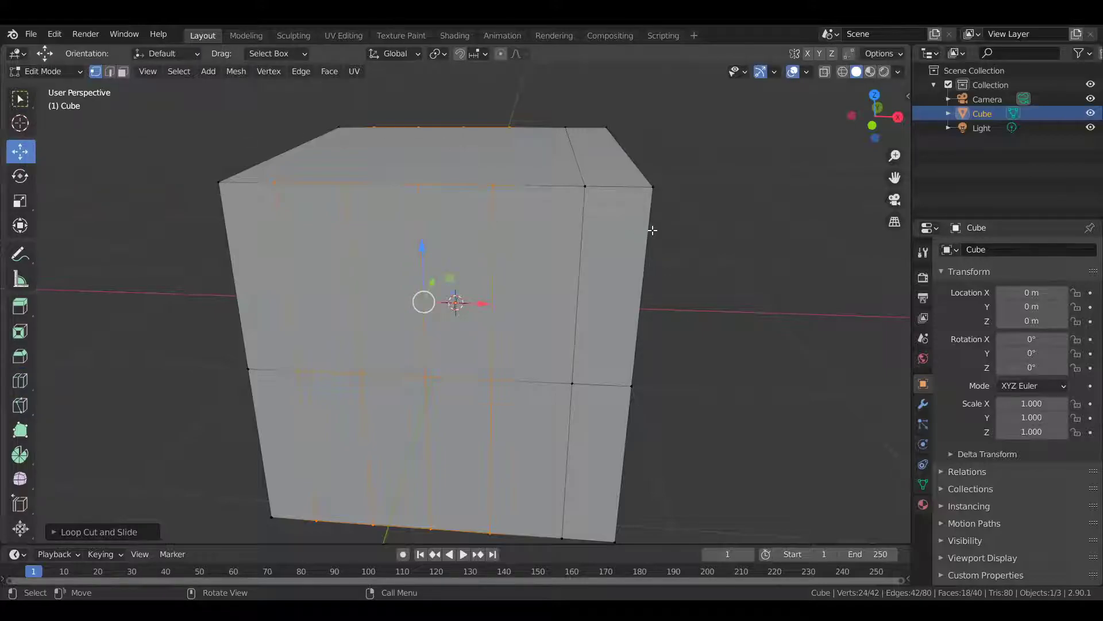
{"action": "left_click", "coordinate": [418, 187]}
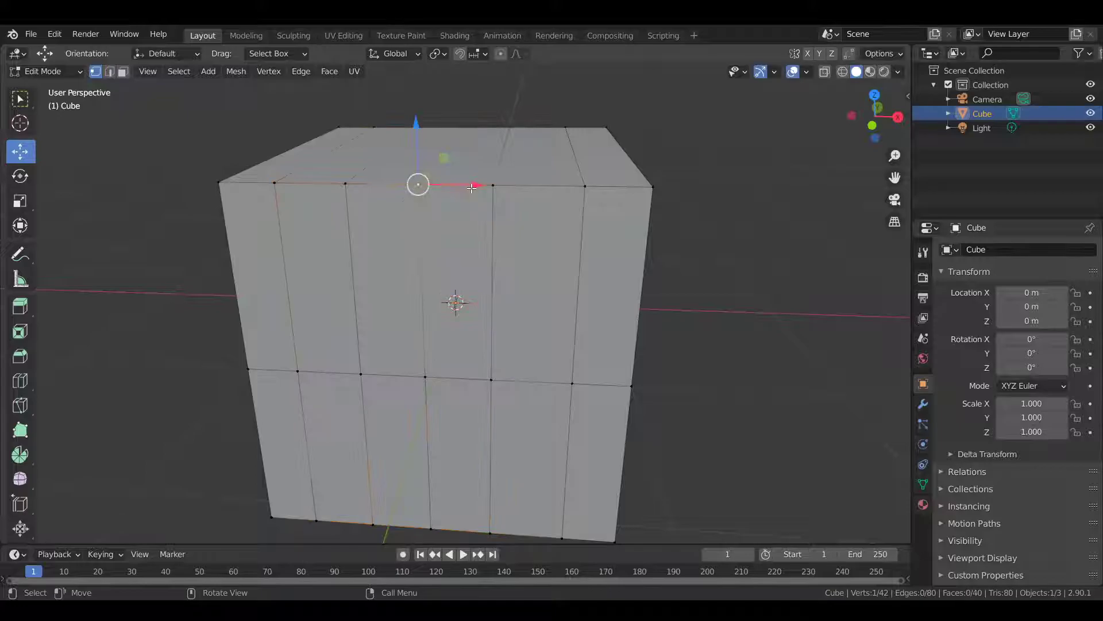
{"action": "middle_click_drag", "start_coordinate": [420, 189], "coordinate": [485, 193]}
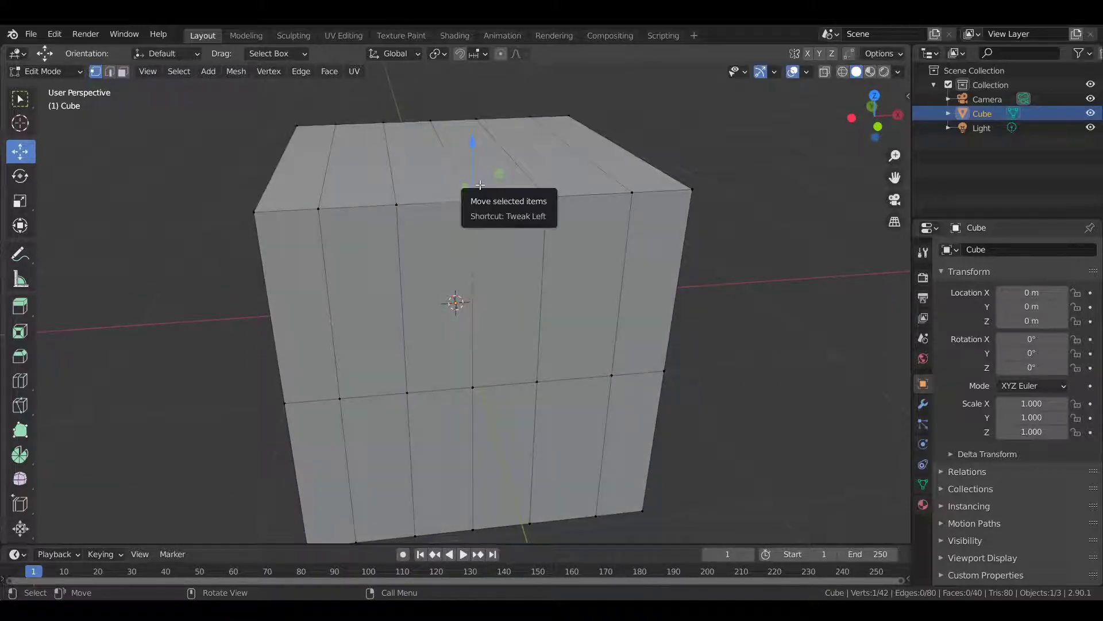
- Raise the middle vertex and its two neighbours on the front top edge one at a time along Z
{"action": "left_click_drag", "start_coordinate": [471, 164], "coordinate": [472, 44]}
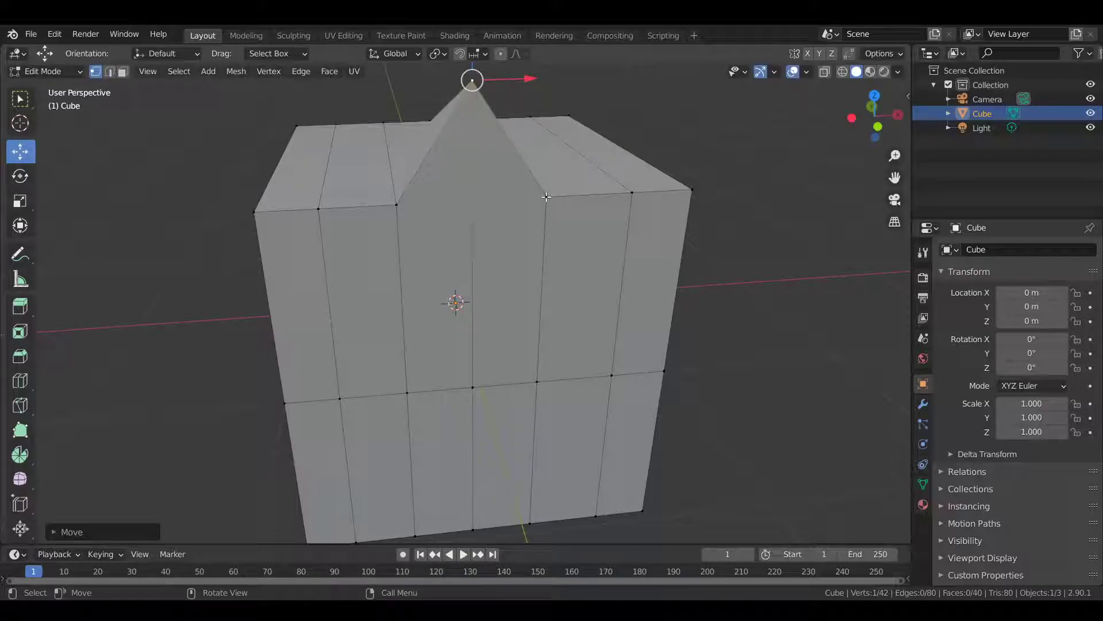
{"action": "left_click", "coordinate": [547, 196]}
{"action": "left_click_drag", "start_coordinate": [548, 172], "coordinate": [551, 89]}
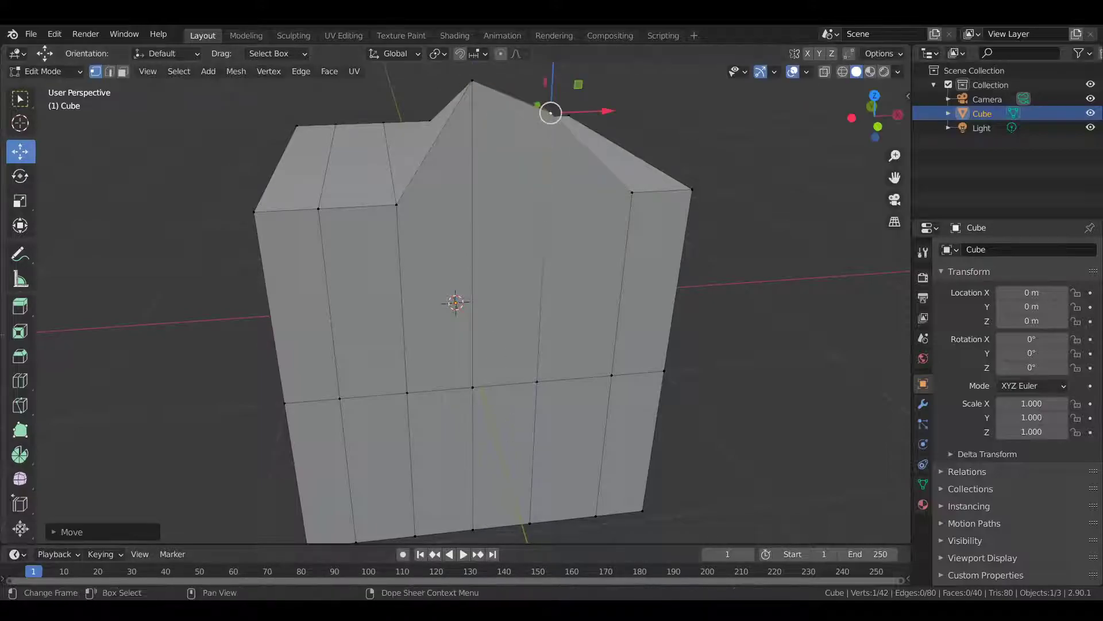
{"action": "left_click", "coordinate": [397, 204]}
{"action": "left_click_drag", "start_coordinate": [395, 172], "coordinate": [392, 77]}
- Undo the individual vertex moves on the cube's front top edge
{"action": "middle_click_drag", "start_coordinate": [489, 196], "coordinate": [461, 171]}
{"action": "key", "text": "ctrl+z"}
{"action": "key", "text": "ctrl+z"}
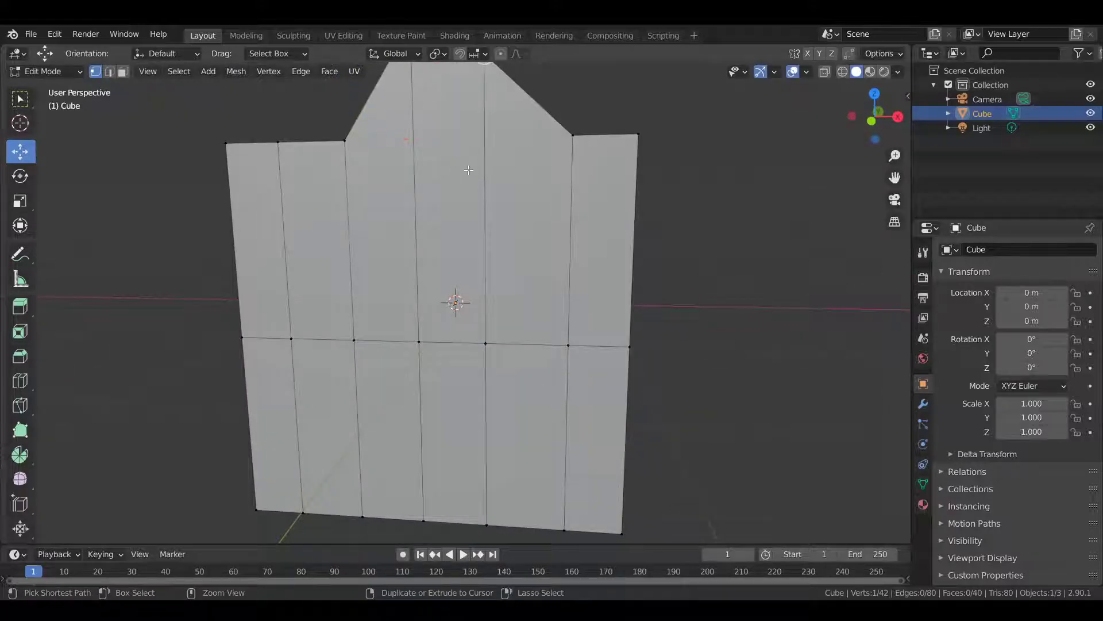
{"action": "key", "text": "ctrl+z"}
{"action": "key", "text": "ctrl+z"}
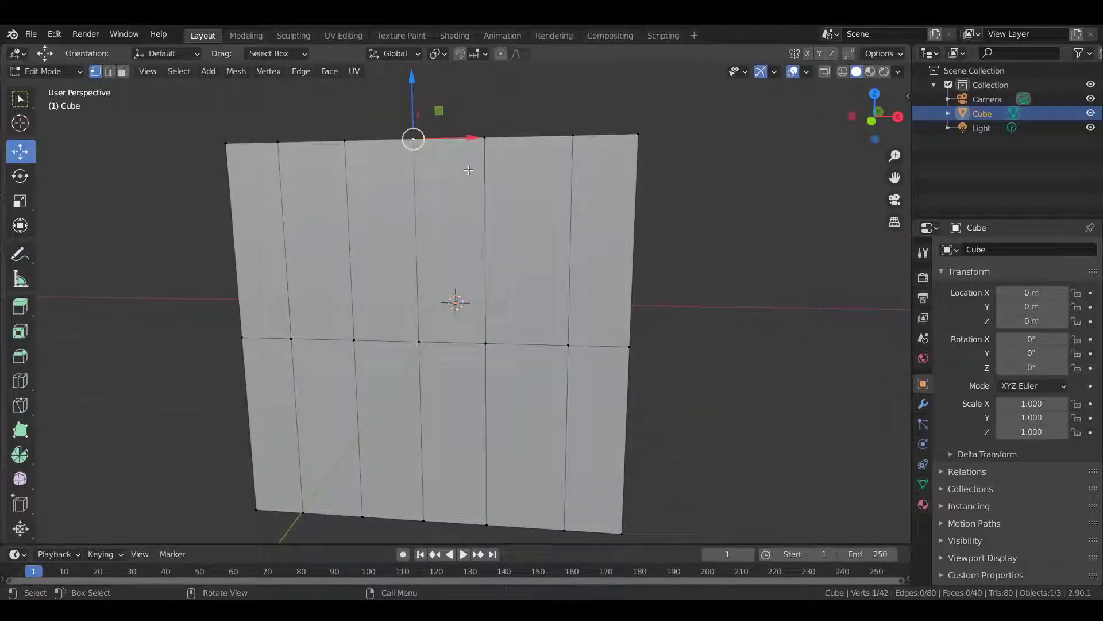
- Enable proportional editing and raise the middle front top vertex along Z so its neighbours follow
{"action": "left_click", "coordinate": [501, 54]}
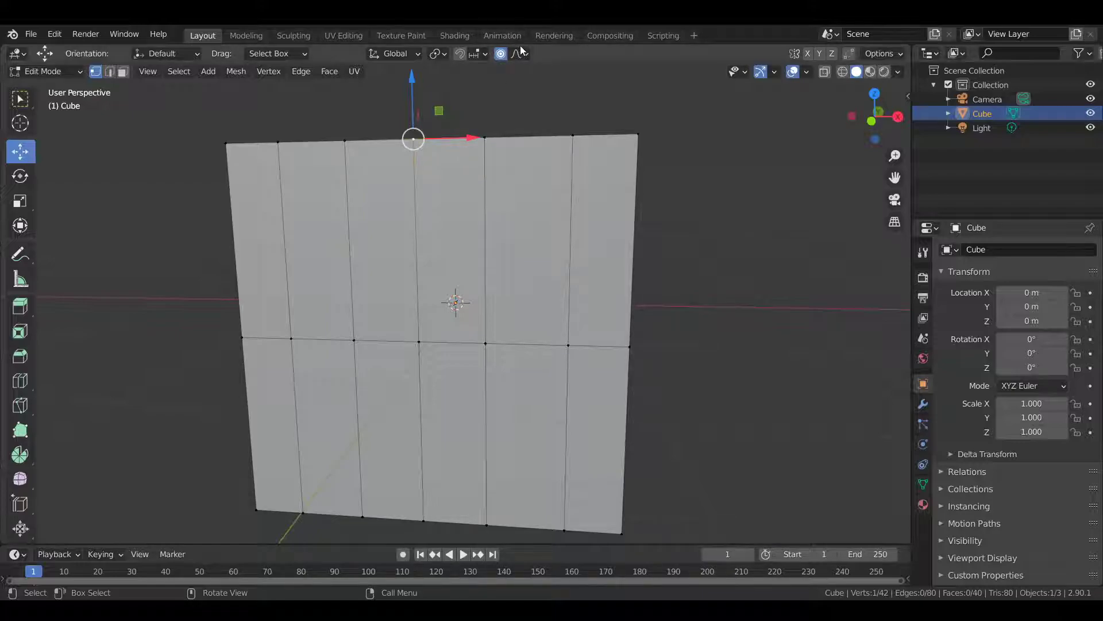
{"action": "scroll", "coordinate": [450, 143], "scroll_direction": "down", "scroll_amount": 2}
{"action": "middle_click_drag", "start_coordinate": [426, 137], "coordinate": [448, 172]}
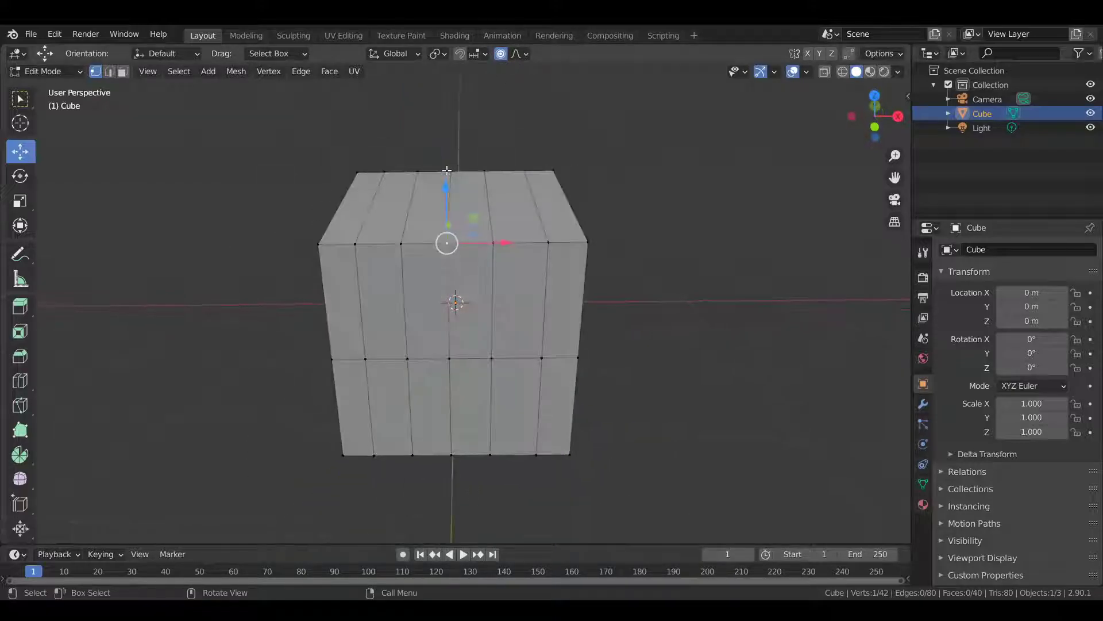
{"action": "left_click_drag", "start_coordinate": [446, 187], "coordinate": [439, 125]}
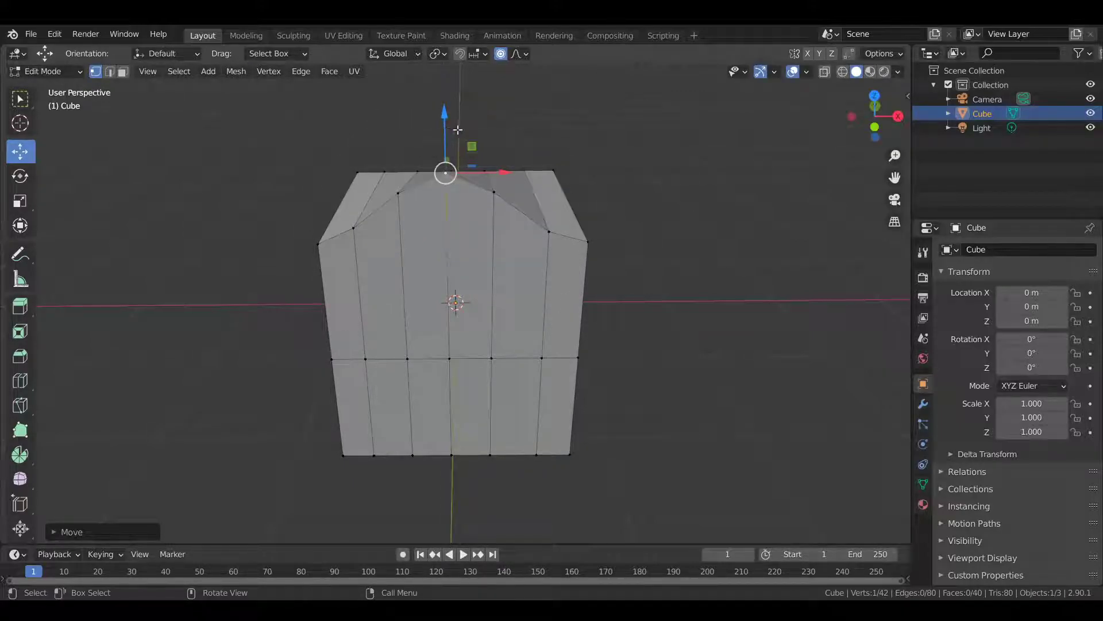
{"action": "middle_click_drag", "start_coordinate": [449, 130], "coordinate": [523, 148]}
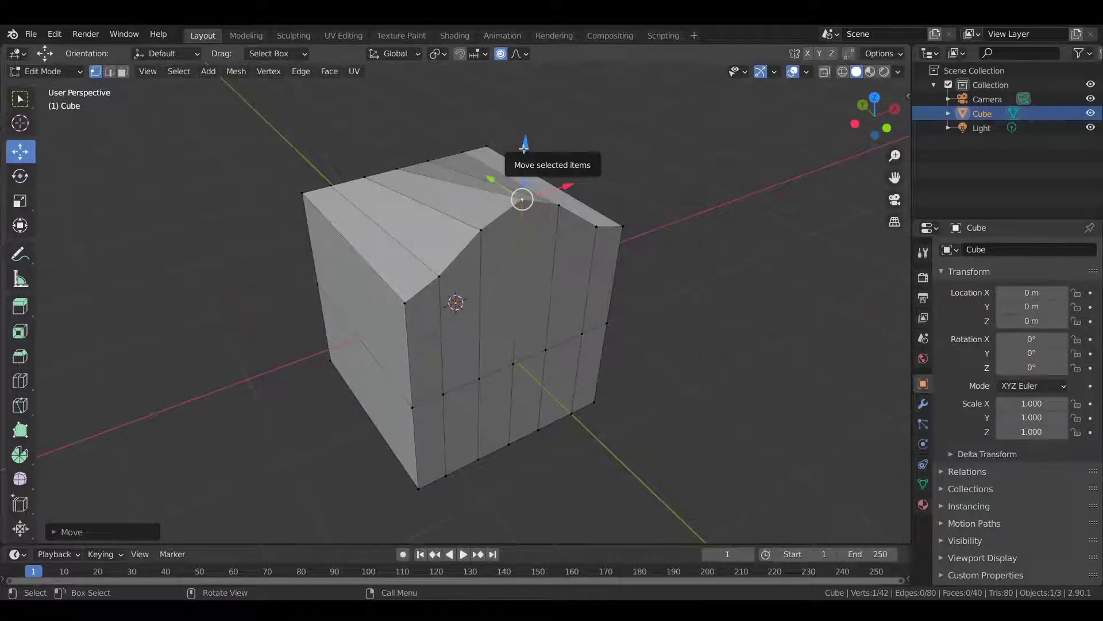
{"action": "key", "text": "r"}
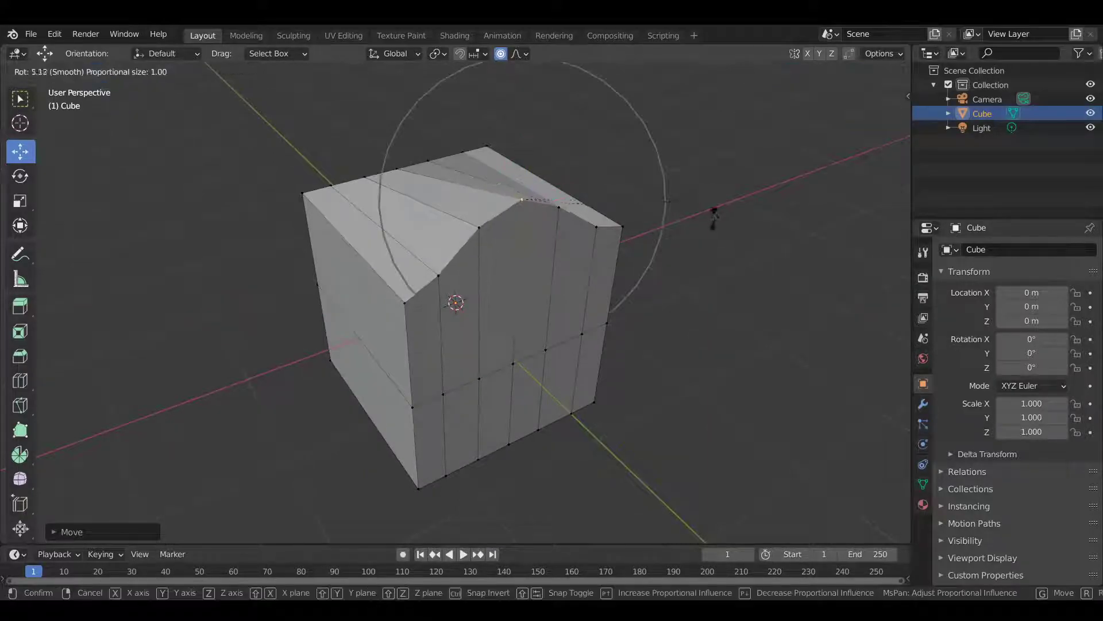
{"action": "left_click", "coordinate": [577, 323]}
{"action": "key", "text": "ctrl+z"}
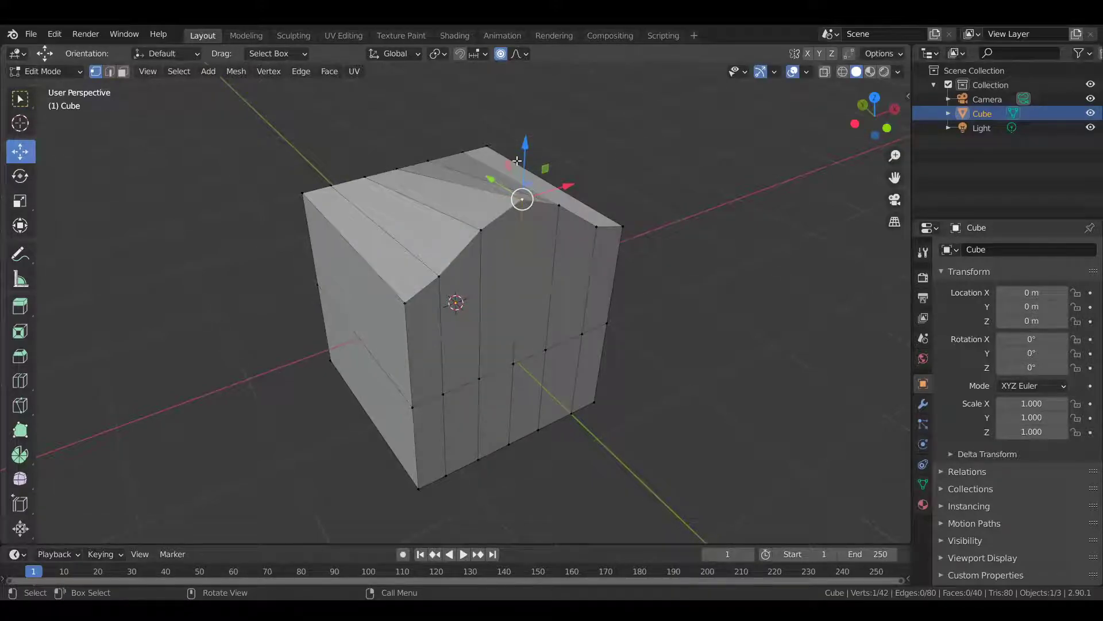
- Pull the raised vertex up into a tall spike, adjusting the proportional influence size, and return to Object Mode
{"action": "left_click_drag", "start_coordinate": [524, 158], "coordinate": [526, 156]}
{"action": "middle_click_drag", "start_coordinate": [629, 235], "coordinate": [508, 210]}
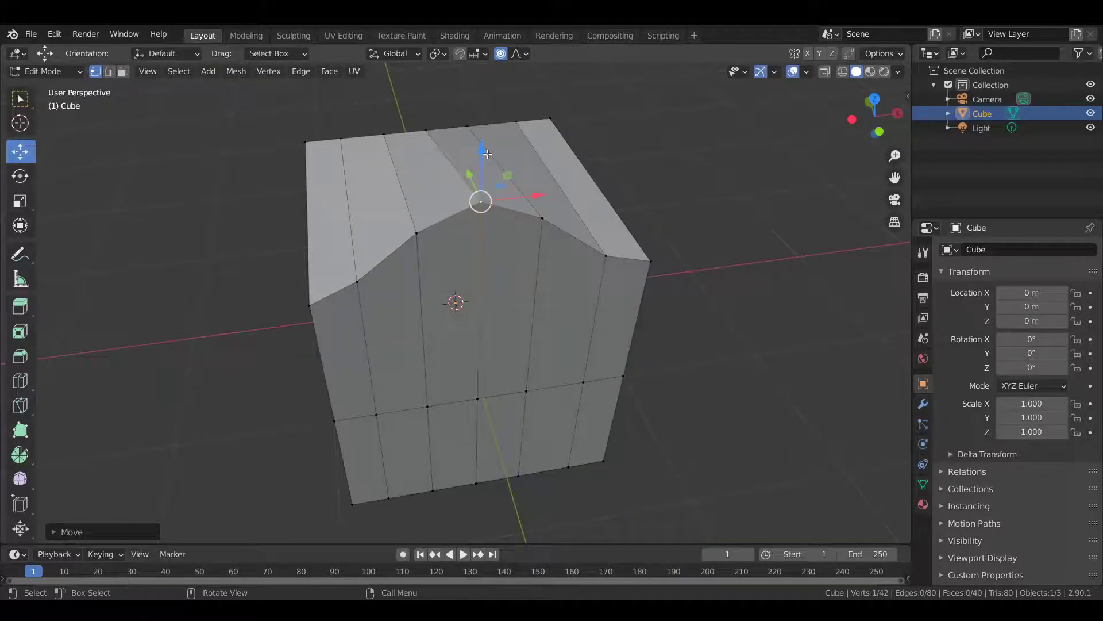
{"action": "left_click_drag", "start_coordinate": [483, 153], "coordinate": [504, 322]}
{"action": "scroll", "coordinate": [478, 133], "scroll_direction": "down", "scroll_amount": 19}
{"action": "scroll", "coordinate": [500, 258], "scroll_direction": "up", "scroll_amount": 9}
{"action": "scroll", "coordinate": [509, 323], "scroll_direction": "up", "scroll_amount": 20}
{"action": "scroll", "coordinate": [566, 282], "scroll_direction": "down", "scroll_amount": 5}
{"action": "middle_click_drag", "start_coordinate": [648, 254], "coordinate": [575, 219]}
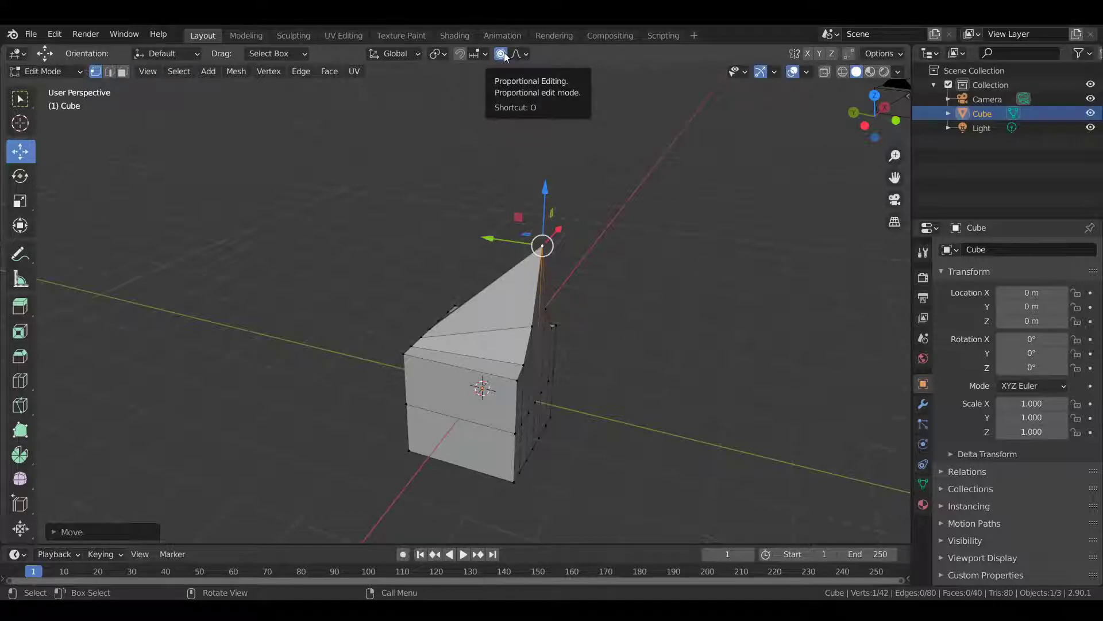
{"action": "scroll", "coordinate": [561, 198], "scroll_direction": "up", "scroll_amount": 4}
{"action": "middle_click_drag", "start_coordinate": [560, 199], "coordinate": [454, 151]}
{"action": "key", "text": "Tab"}
{"action": "right_click", "coordinate": [515, 277]}
{"action": "left_click", "coordinate": [514, 279]}
{"action": "mouse_move", "coordinate": [509, 283]}
{"action": "middle_mouse_down"}
{"action": "mouse_move", "coordinate": [677, 308]}
{"action": "mouse_move", "coordinate": [658, 327]}
{"action": "middle_mouse_up"}
{"action": "key", "text": "ctrl+z"}
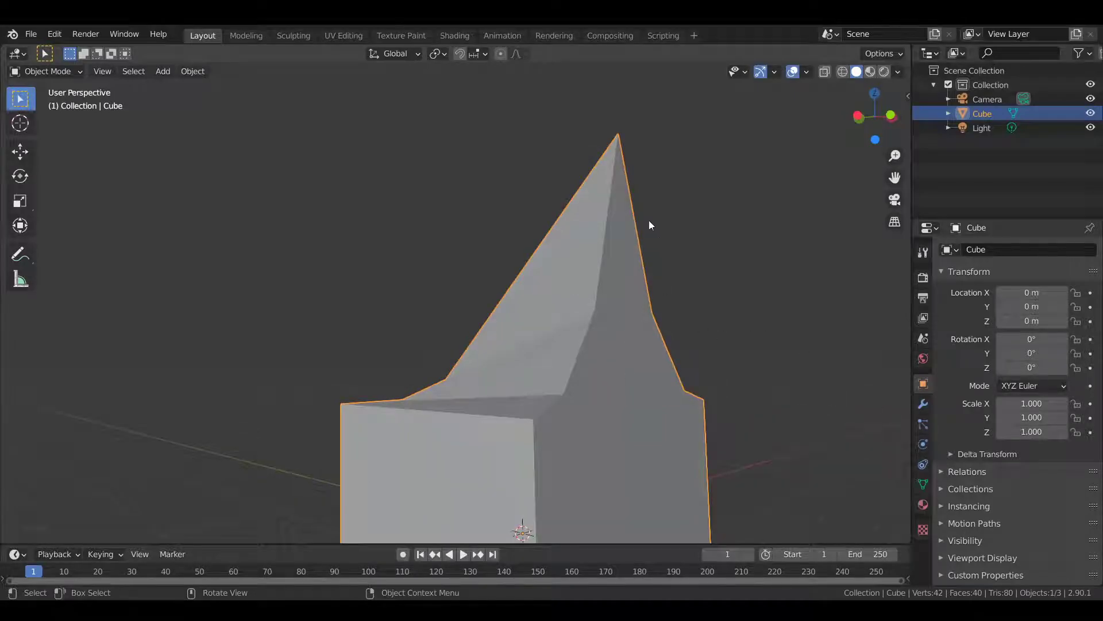
{"action": "middle_click_drag", "start_coordinate": [651, 229], "coordinate": [602, 255]}
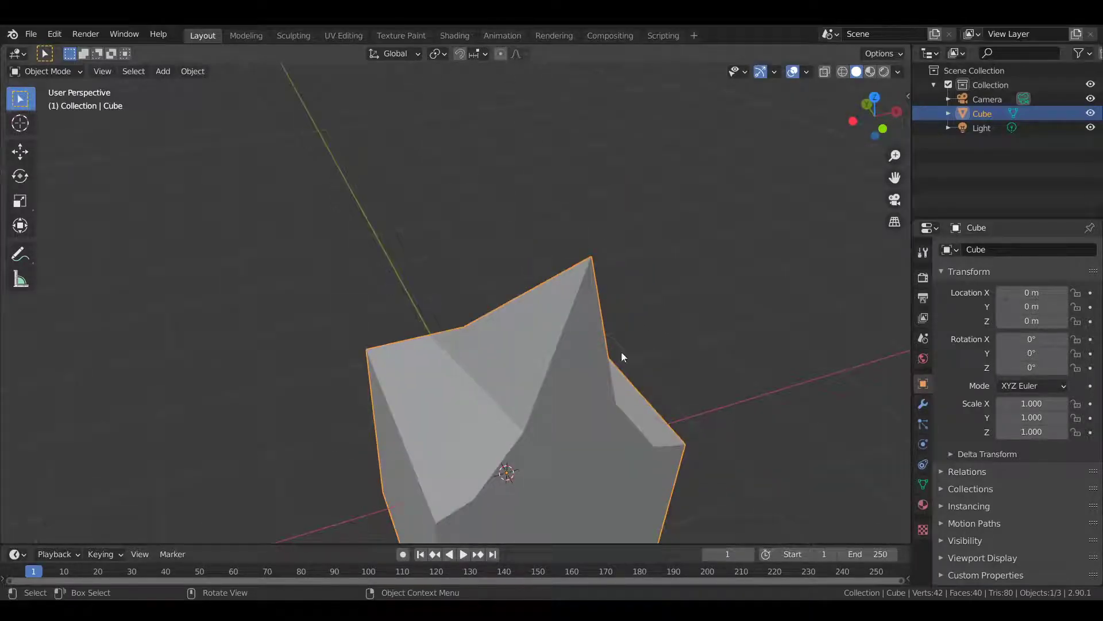
{"action": "middle_click_drag", "start_coordinate": [606, 341], "coordinate": [601, 224]}
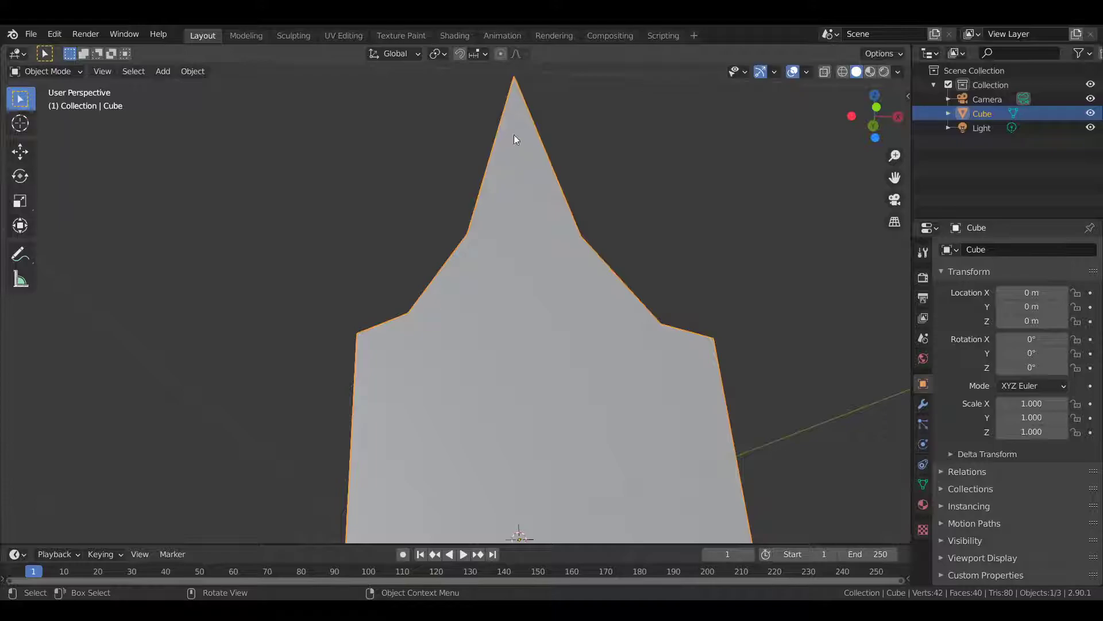
{"action": "middle_click_drag", "start_coordinate": [535, 246], "coordinate": [572, 293]}
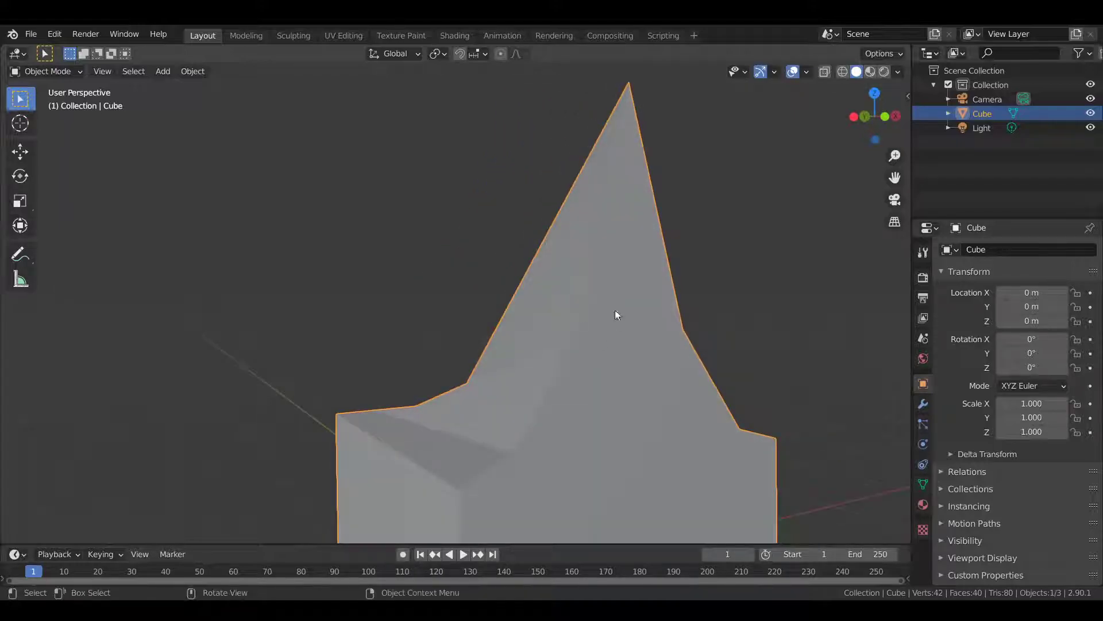
{"action": "left_click", "coordinate": [502, 54]}
{"action": "middle_click_drag", "start_coordinate": [569, 247], "coordinate": [595, 283]}
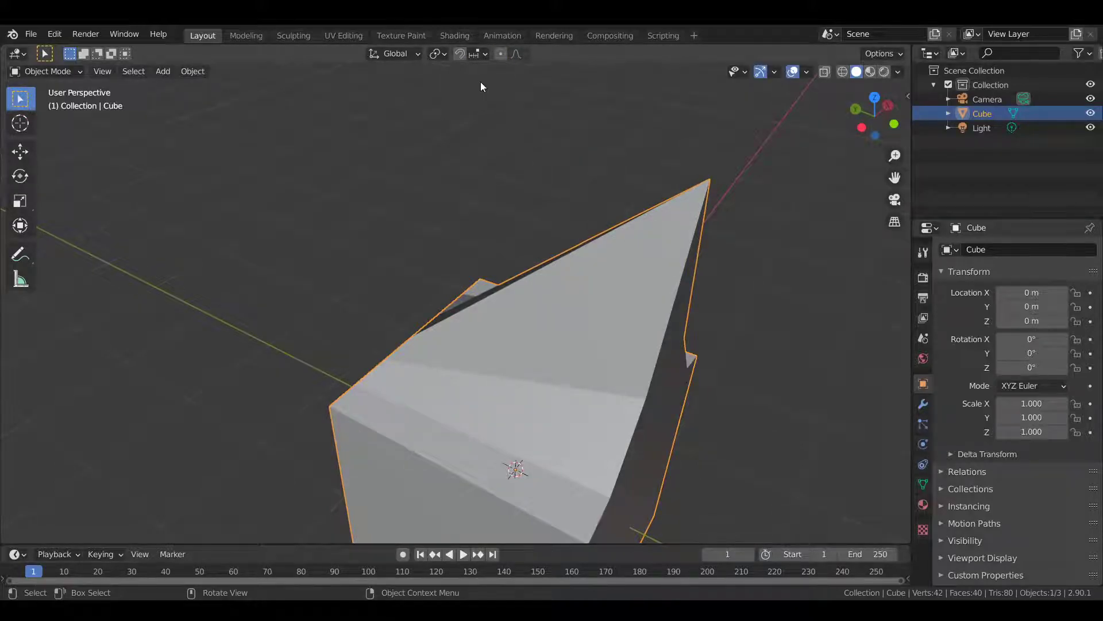
- Turn on snapping, set the snap target to Vertex, and reopen the snapping options
{"action": "left_click", "coordinate": [460, 54]}
{"action": "middle_click_drag", "start_coordinate": [546, 184], "coordinate": [600, 92]}
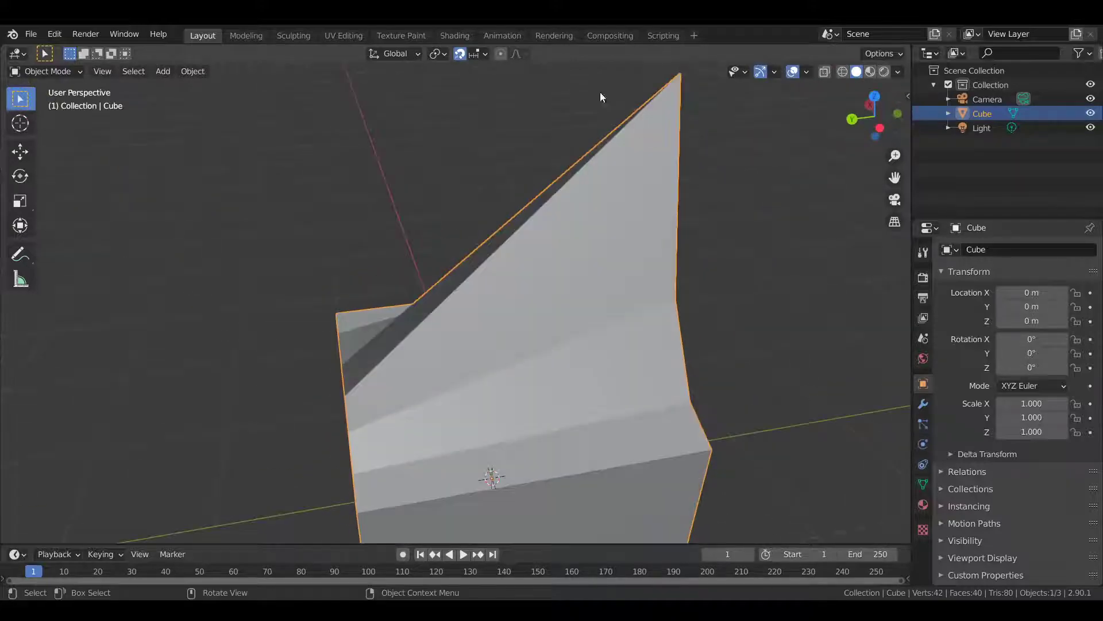
{"action": "left_click", "coordinate": [477, 54]}
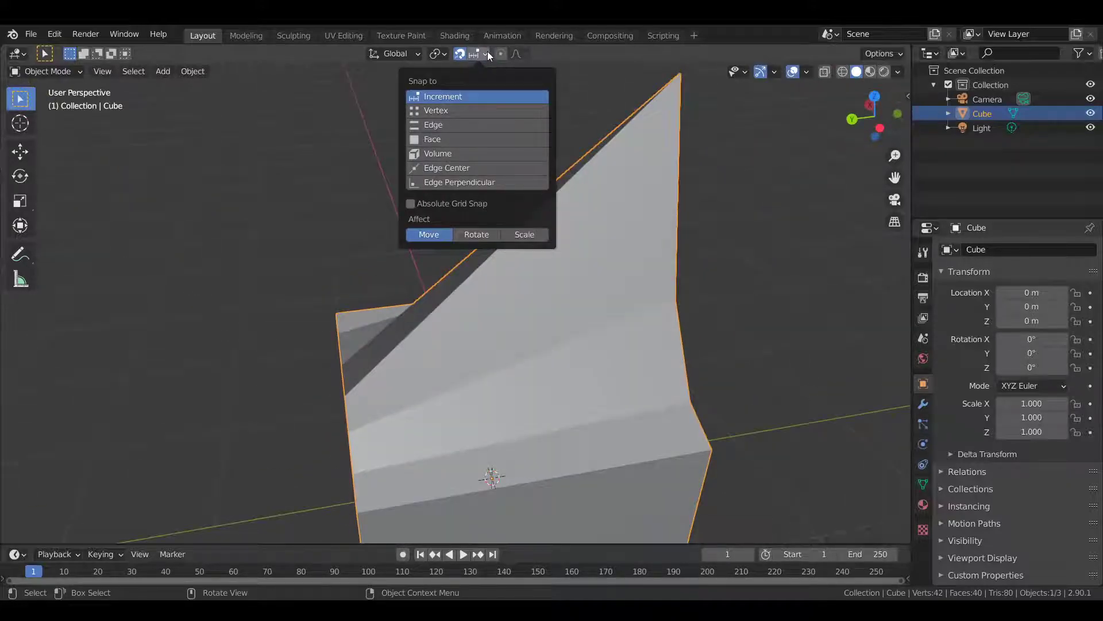
{"action": "left_click", "coordinate": [470, 113]}
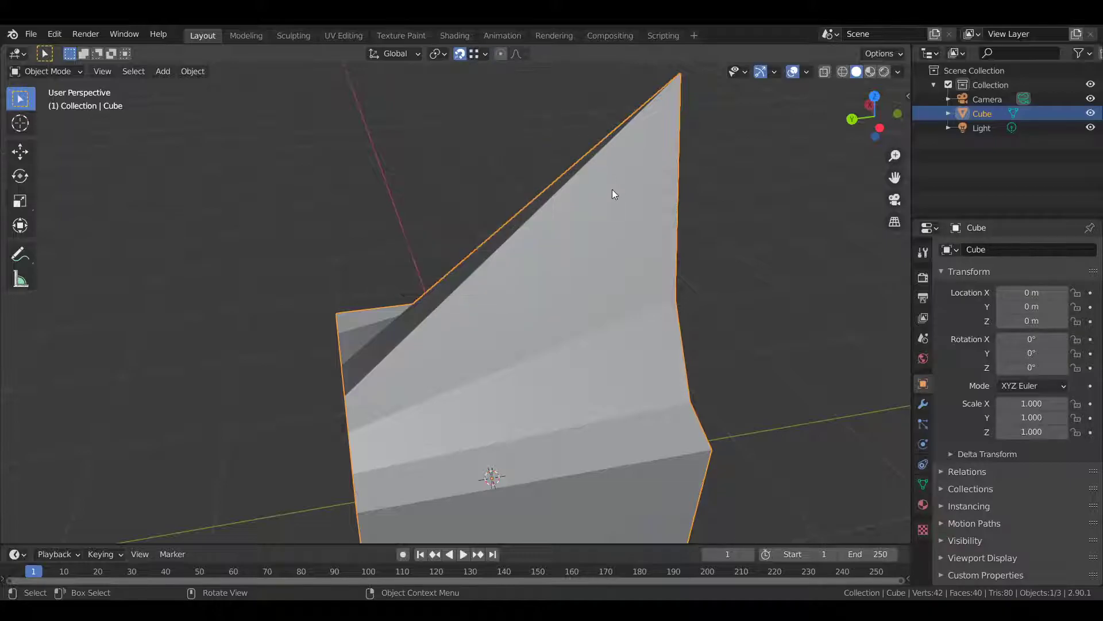
{"action": "left_click", "coordinate": [471, 53]}
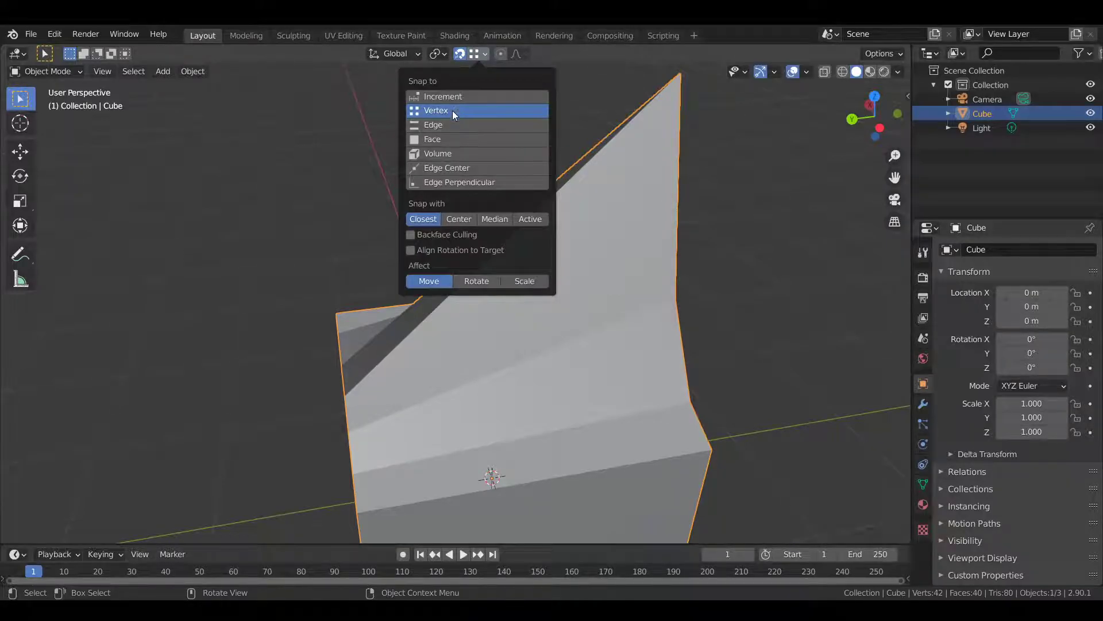
- Return to Edit Mode, undo a test move of the spike's tip vertex, and turn off proportional editing
{"action": "middle_click_drag", "start_coordinate": [774, 201], "coordinate": [680, 281]}
{"action": "key", "text": "Tab"}
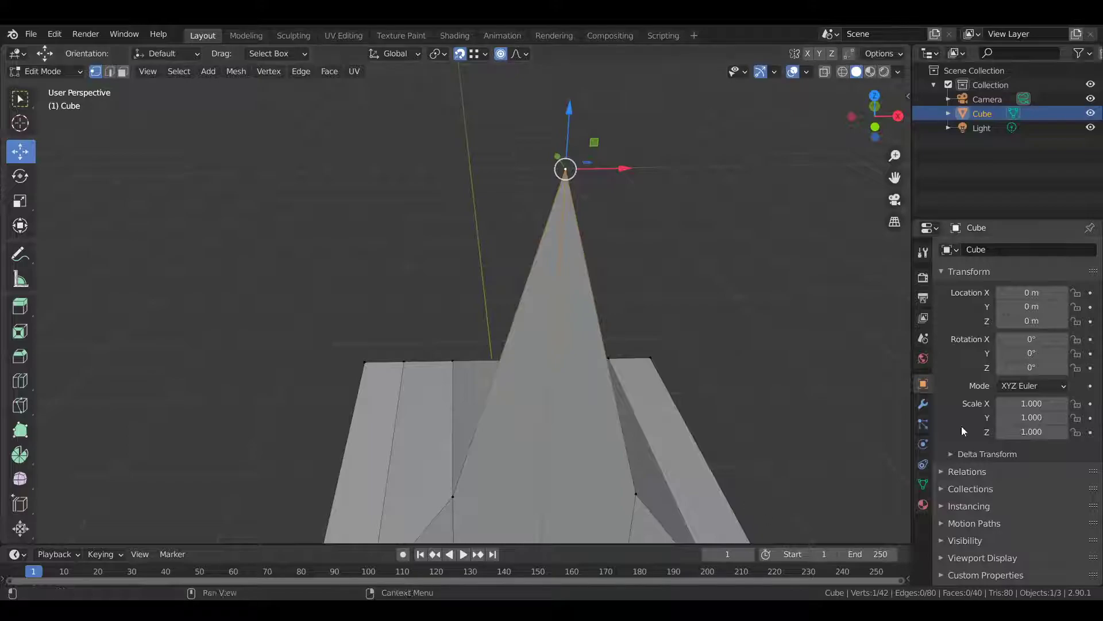
{"action": "left_click_drag", "start_coordinate": [562, 173], "coordinate": [569, 241]}
{"action": "key", "text": "ctrl+z"}
{"action": "key", "text": "o"}
{"action": "middle_click_drag", "start_coordinate": [635, 342], "coordinate": [591, 207]}
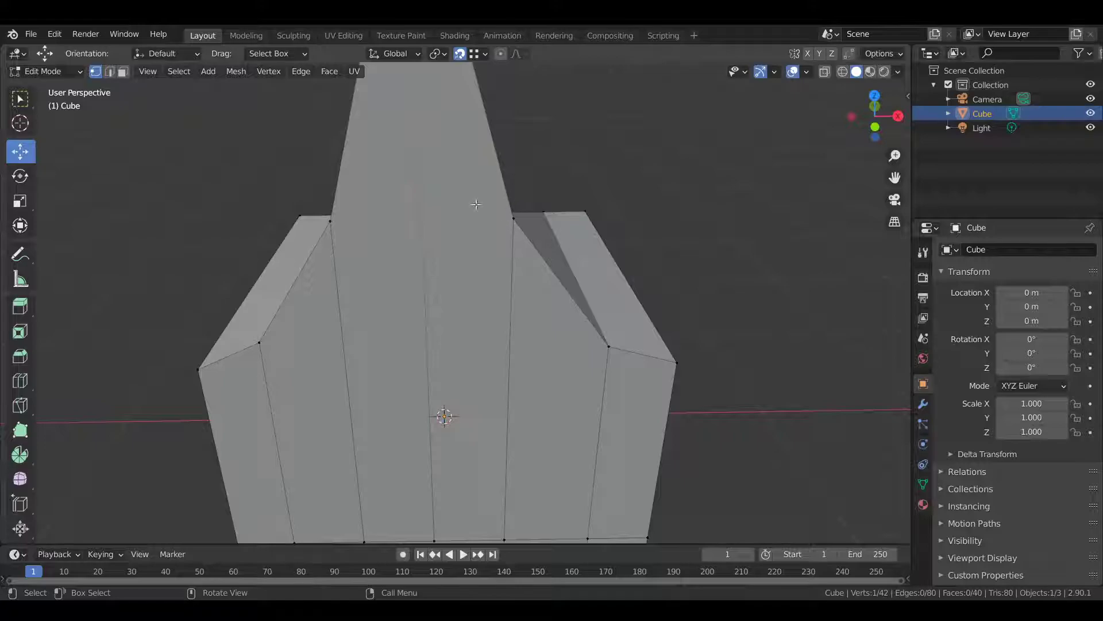
- Snap the spike's tip vertex onto the adjacent raised vertex on the front top edge
{"action": "scroll", "coordinate": [500, 216], "scroll_direction": "down", "scroll_amount": 2}
{"action": "middle_click_drag", "start_coordinate": [530, 172], "coordinate": [529, 214], "text": "shift"}
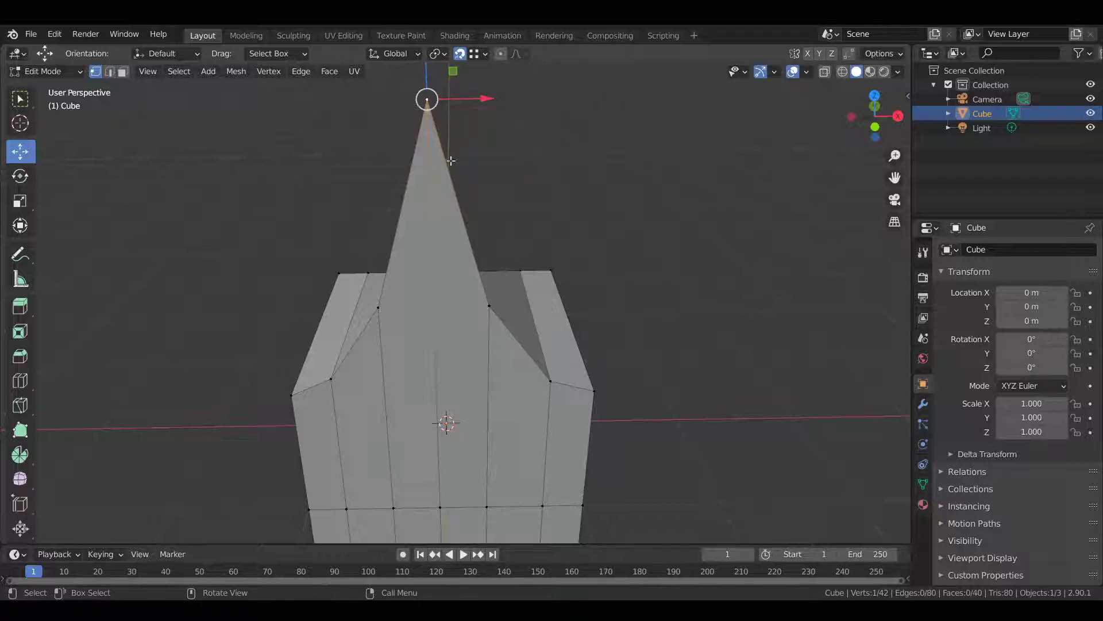
{"action": "left_click_drag", "start_coordinate": [427, 99], "coordinate": [489, 315]}
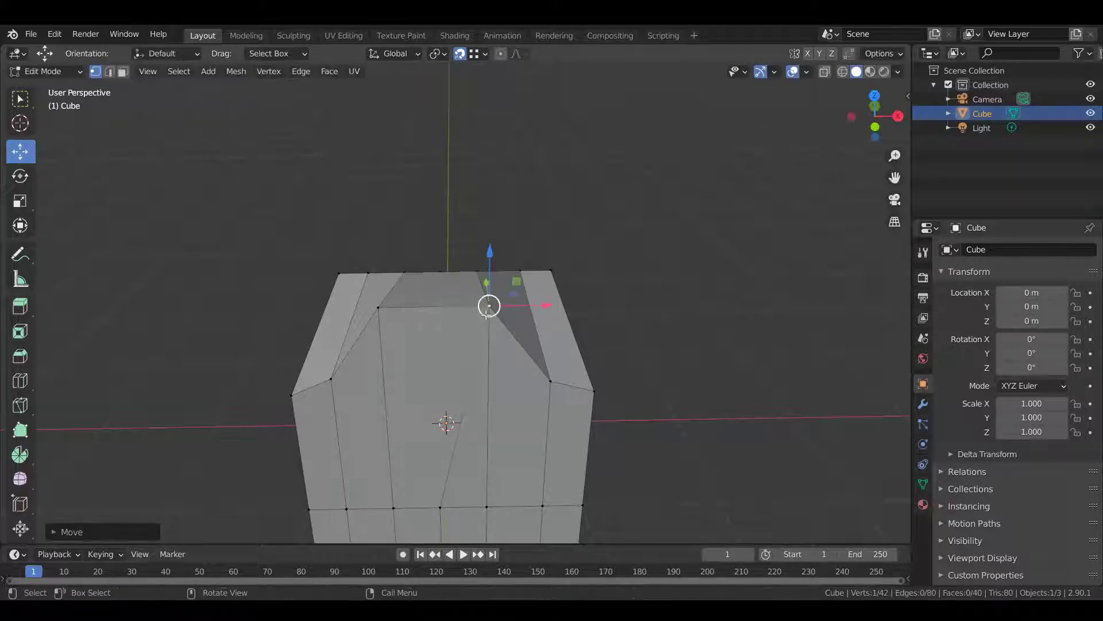
{"action": "key", "text": "ctrl+z"}
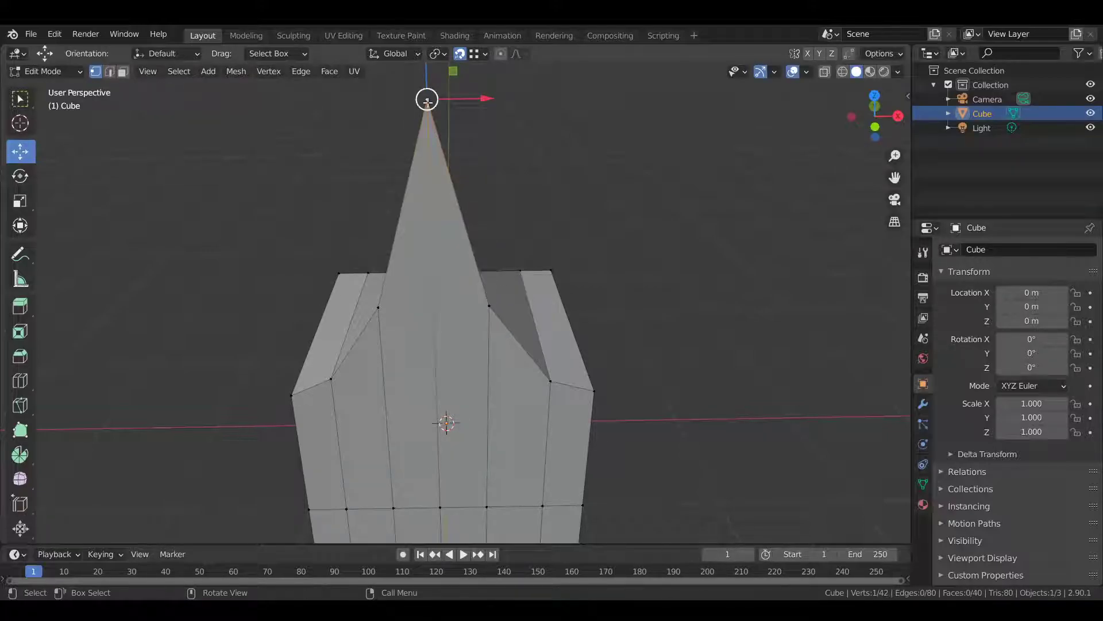
{"action": "left_click_drag", "start_coordinate": [426, 100], "coordinate": [490, 315]}
{"action": "middle_click_drag", "start_coordinate": [490, 315], "coordinate": [518, 322]}
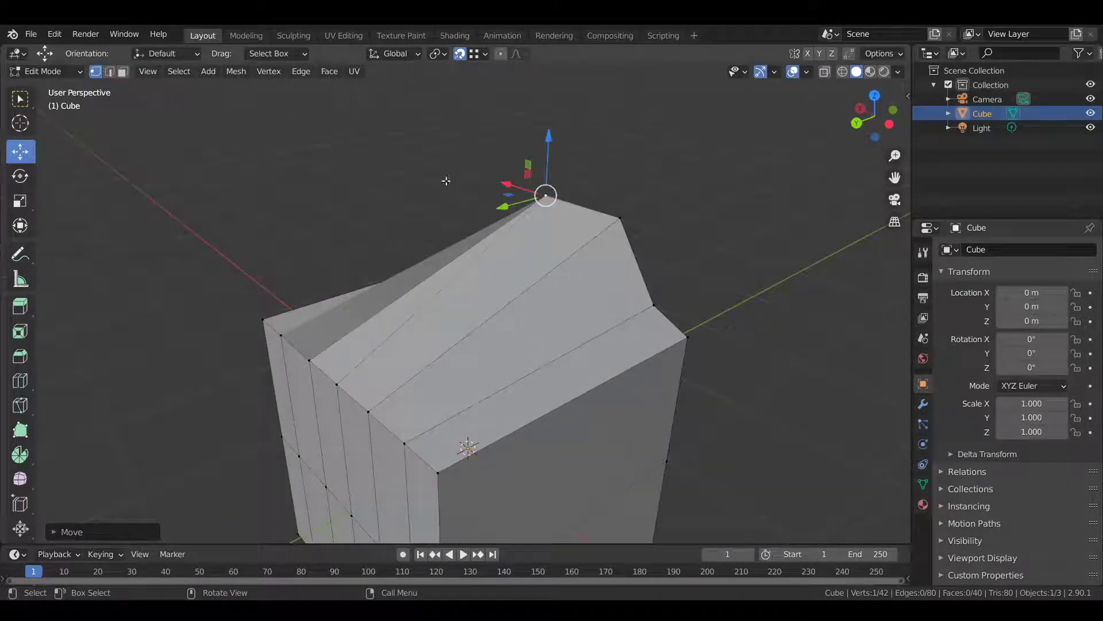
- Set the snap target to Edge and clear the vertex selection
{"action": "left_click", "coordinate": [477, 53]}
{"action": "left_click", "coordinate": [437, 125]}
{"action": "left_click", "coordinate": [500, 310]}
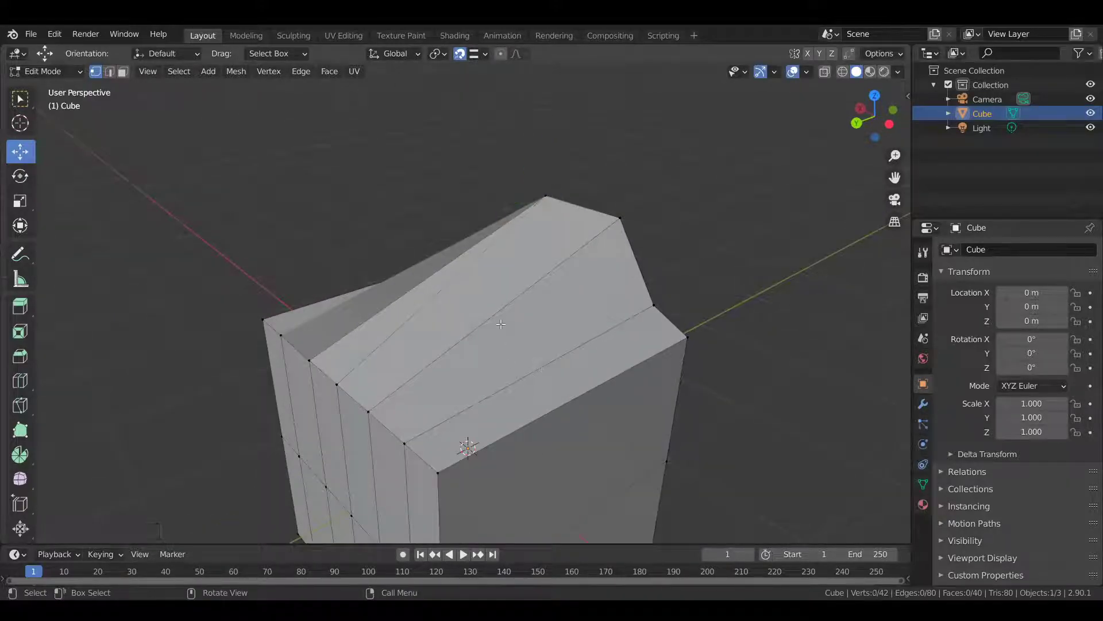
{"action": "middle_click_drag", "start_coordinate": [586, 369], "coordinate": [579, 326]}
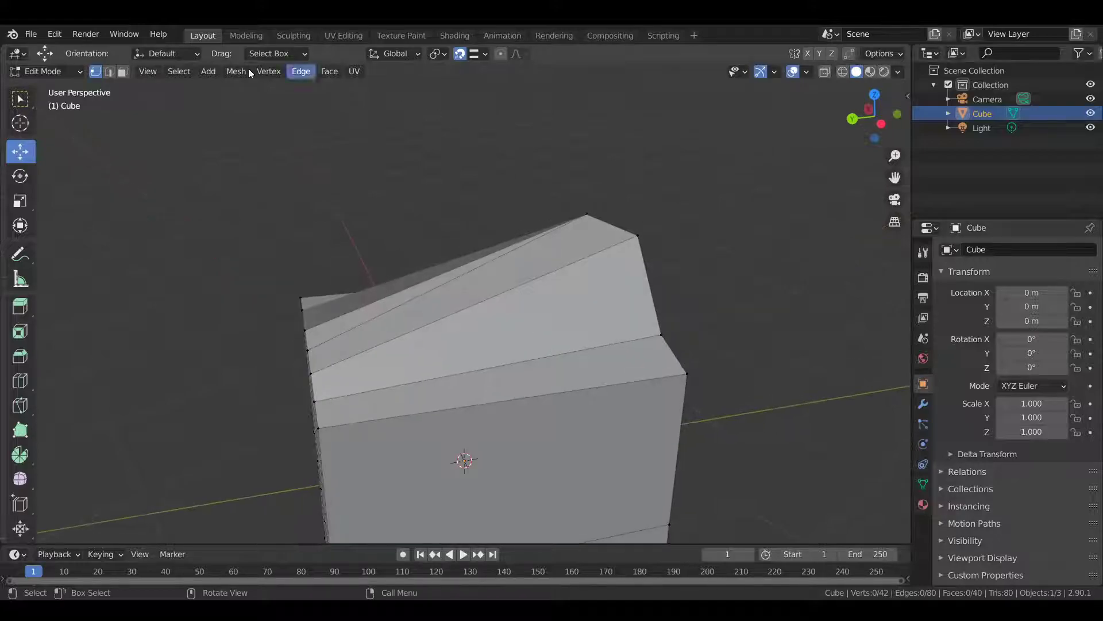
- In edge select mode, snap the sloping top edge onto its neighbouring edge and add the adjoining short front edge to the selection
{"action": "key", "text": "2"}
{"action": "left_click", "coordinate": [534, 304]}
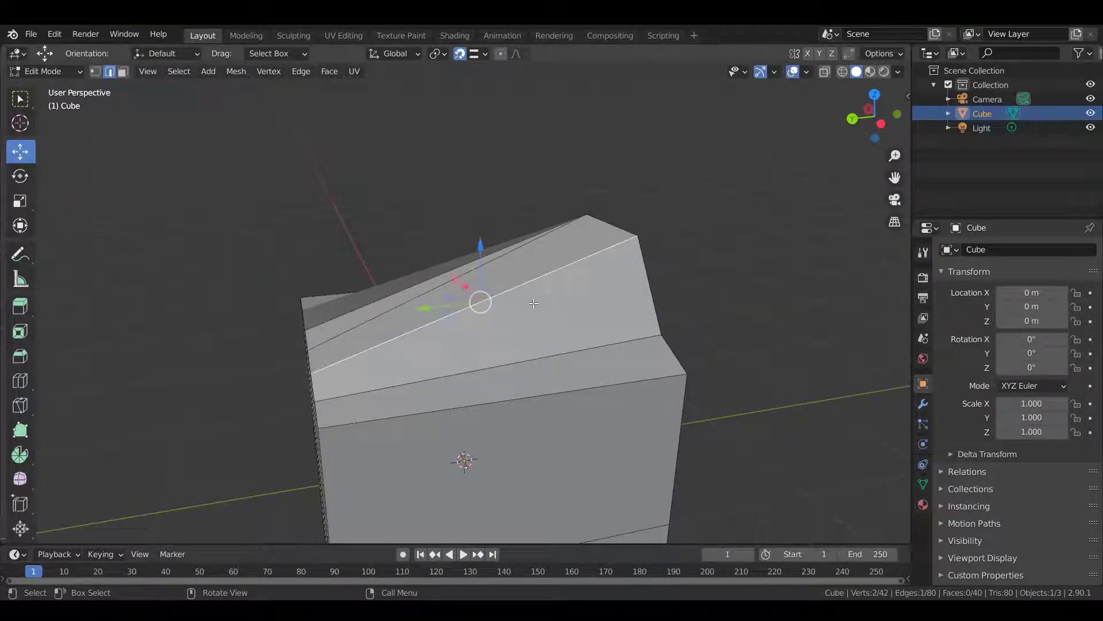
{"action": "left_click_drag", "start_coordinate": [480, 301], "coordinate": [319, 397]}
{"action": "left_click", "coordinate": [669, 270], "text": "shift"}
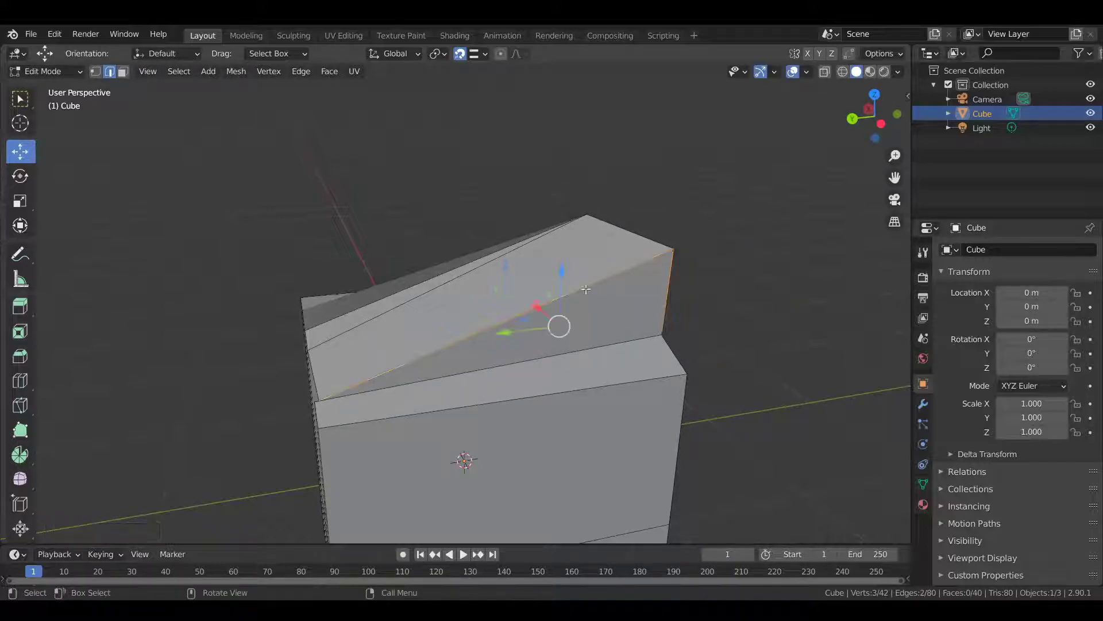
- Set the snap target back to Increment and turn snapping off
{"action": "middle_click_drag", "start_coordinate": [704, 221], "coordinate": [411, 85]}
{"action": "left_click", "coordinate": [475, 54]}
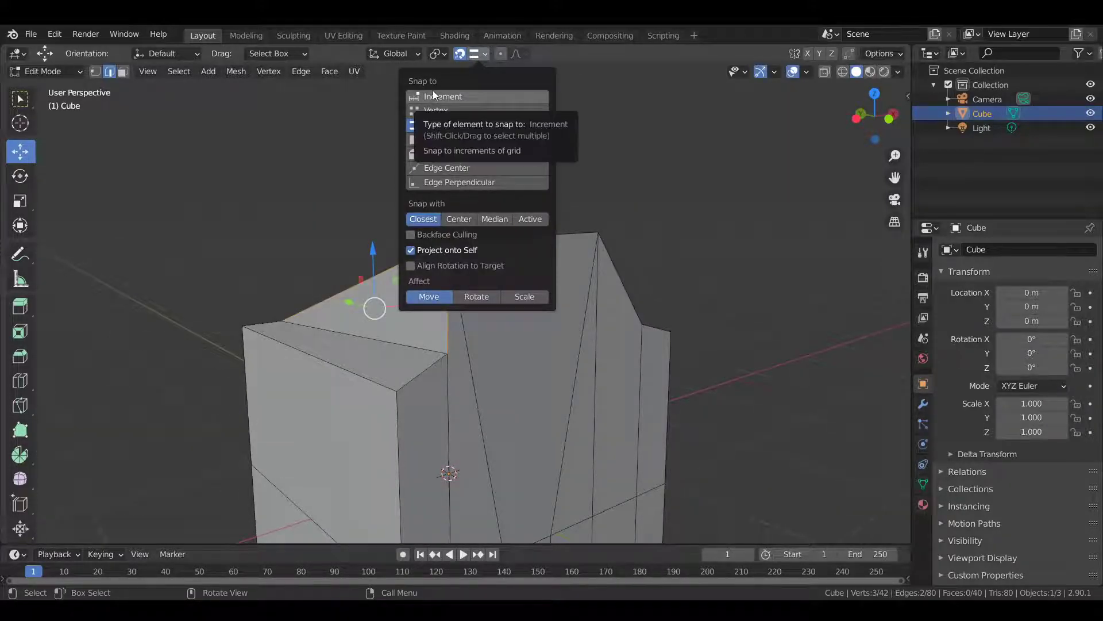
{"action": "left_click", "coordinate": [453, 109]}
{"action": "left_click", "coordinate": [471, 96]}
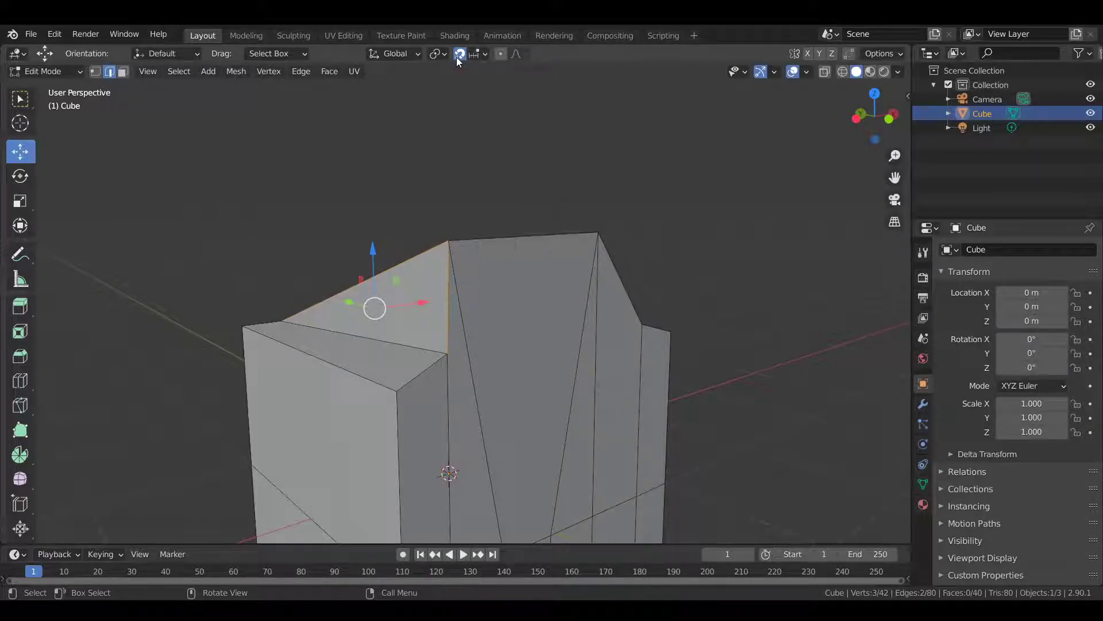
{"action": "scroll", "coordinate": [560, 266], "scroll_direction": "down", "scroll_amount": 2}
{"action": "scroll", "coordinate": [560, 266], "scroll_direction": "up", "scroll_amount": 1}
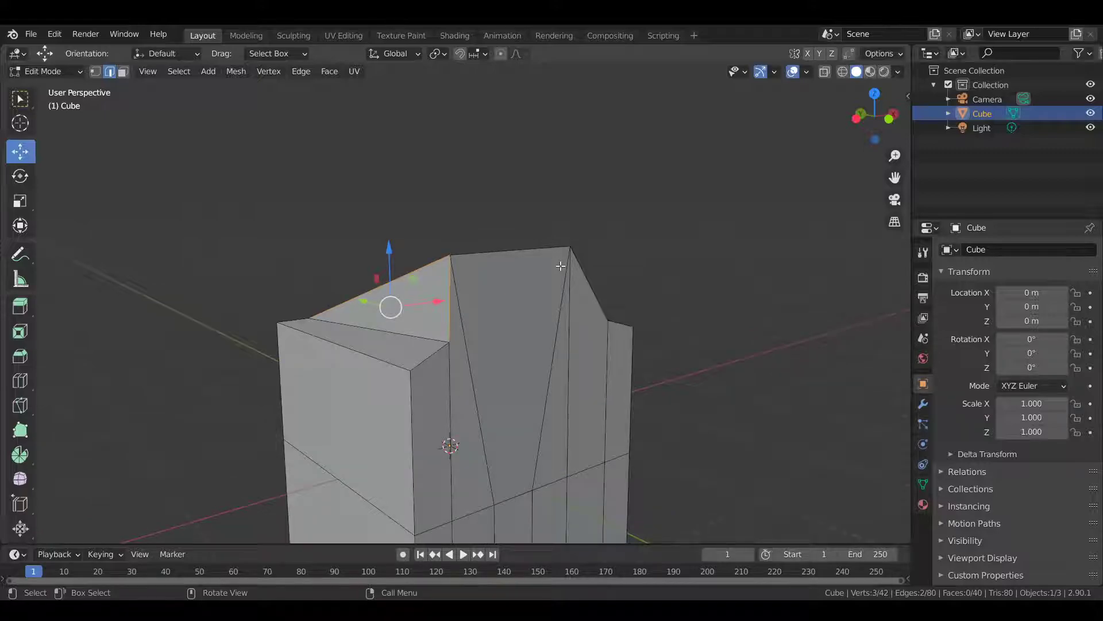
{"action": "middle_click_drag", "start_coordinate": [560, 265], "coordinate": [648, 348]}
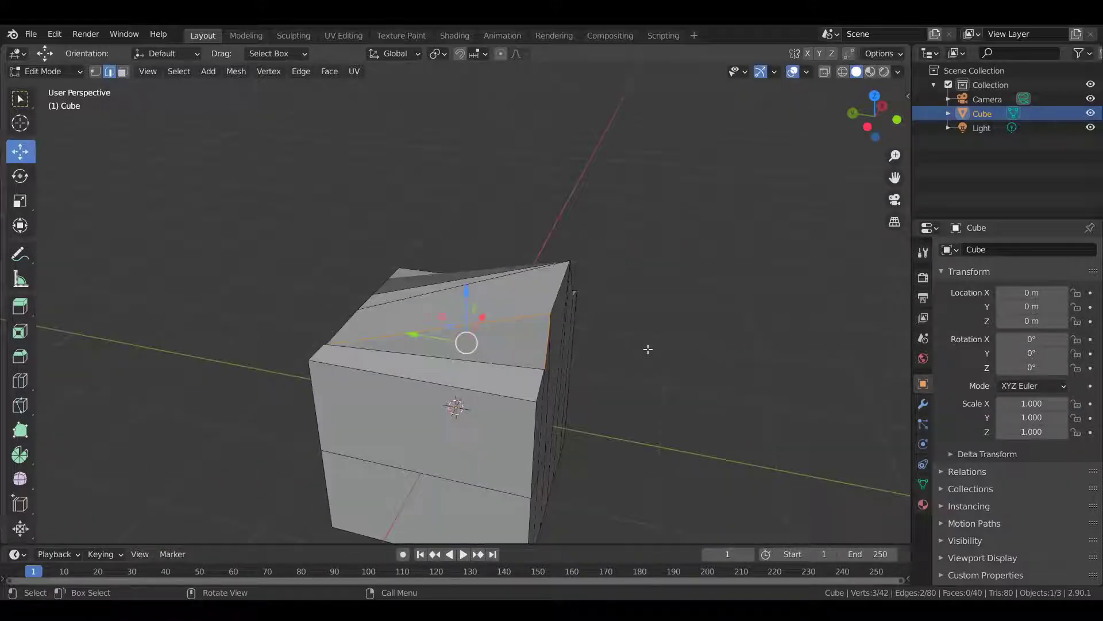
{"action": "scroll", "coordinate": [647, 349], "scroll_direction": "up", "scroll_amount": 1}
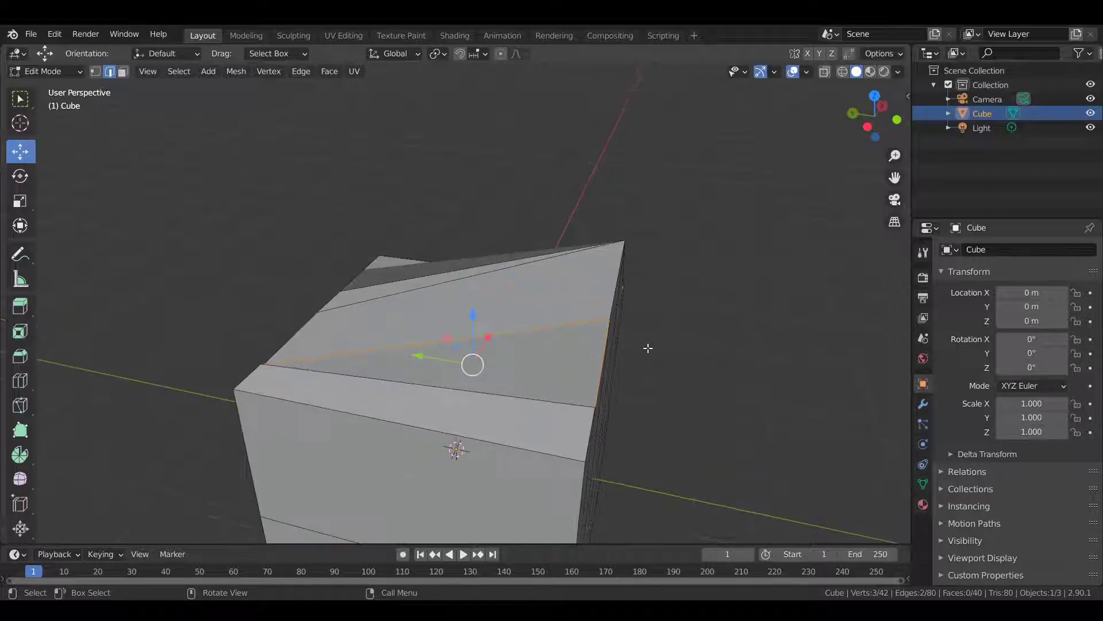
{"action": "middle_click_drag", "start_coordinate": [549, 300], "coordinate": [127, 133]}
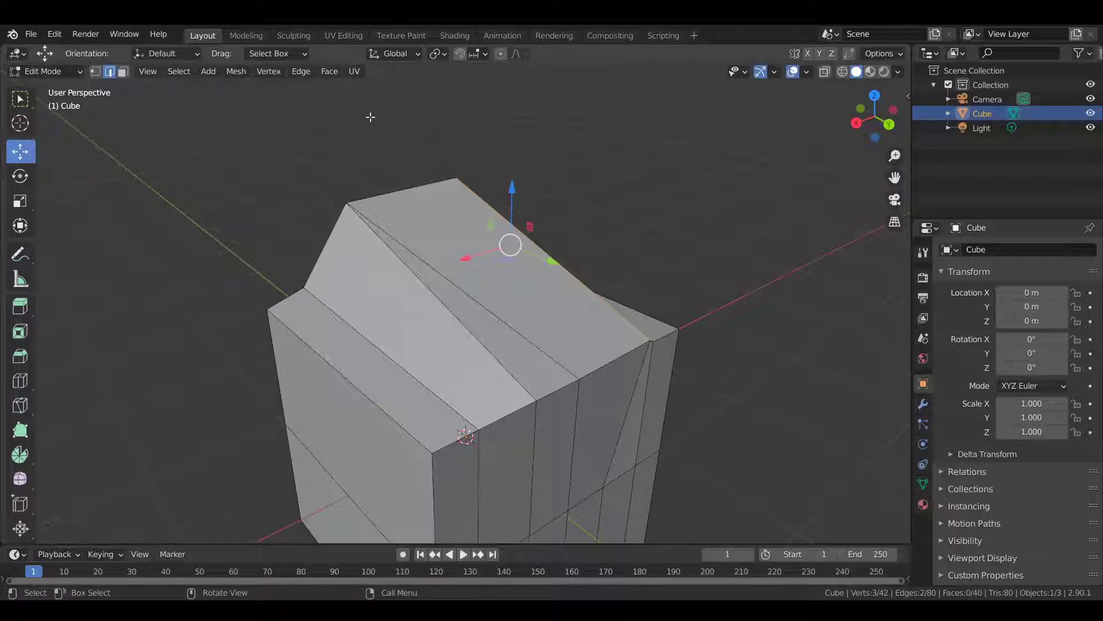
{"action": "middle_click_drag", "start_coordinate": [370, 116], "coordinate": [523, 230]}
- Switch to vertex select mode and select the peak vertex where the spike's tip was snapped
{"action": "left_click", "coordinate": [530, 216]}
{"action": "scroll", "coordinate": [543, 225], "scroll_direction": "up", "scroll_amount": 3}
{"action": "left_click", "coordinate": [97, 72]}
{"action": "middle_click_drag", "start_coordinate": [534, 158], "coordinate": [520, 172]}
{"action": "left_click", "coordinate": [516, 199]}
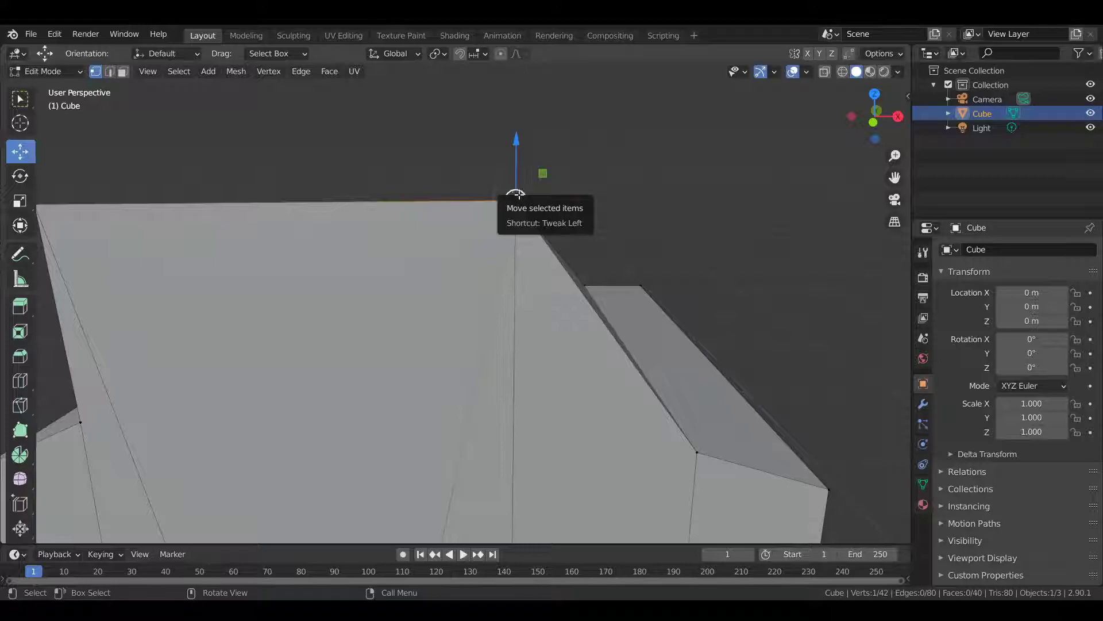
{"action": "scroll", "coordinate": [598, 229], "scroll_direction": "down", "scroll_amount": 4}
{"action": "scroll", "coordinate": [598, 228], "scroll_direction": "up", "scroll_amount": 2}
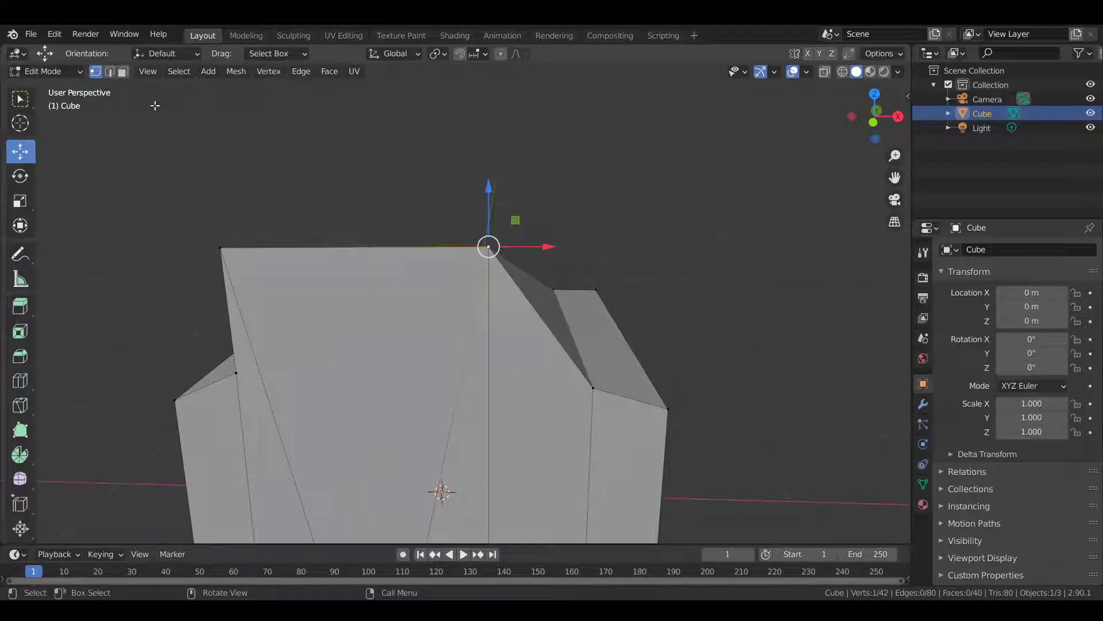
- Delete the selected peak vertex, inspect the mesh around it, and undo the deletion
{"action": "key", "text": "x"}
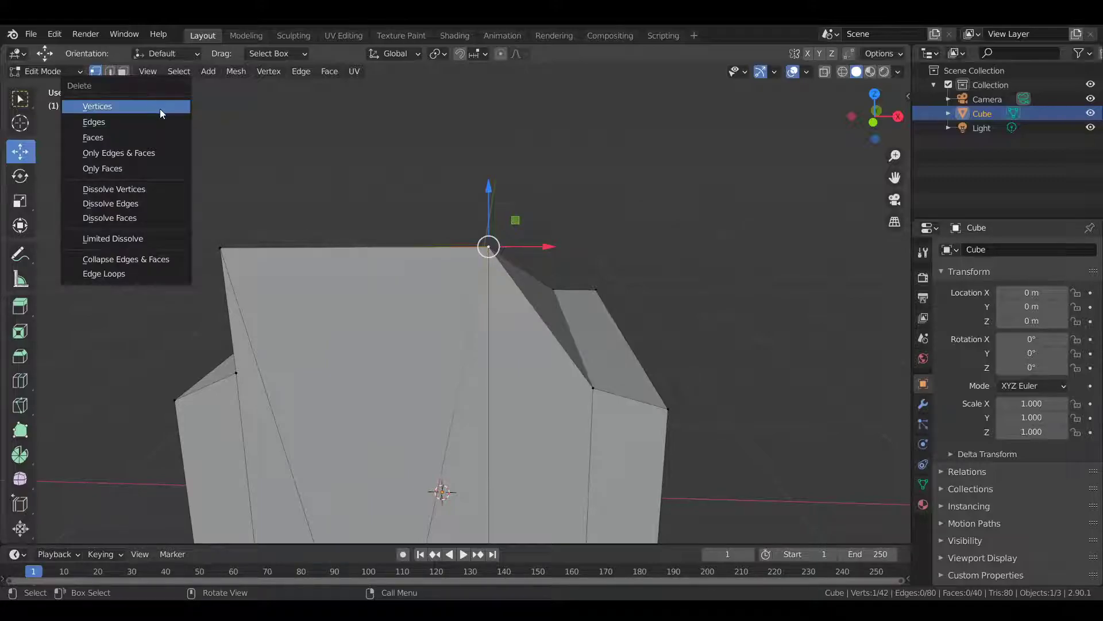
{"action": "left_click", "coordinate": [160, 109]}
{"action": "scroll", "coordinate": [185, 241], "scroll_direction": "up", "scroll_amount": 1}
{"action": "middle_click_drag", "start_coordinate": [377, 295], "coordinate": [575, 244]}
{"action": "key", "text": "ctrl+z"}
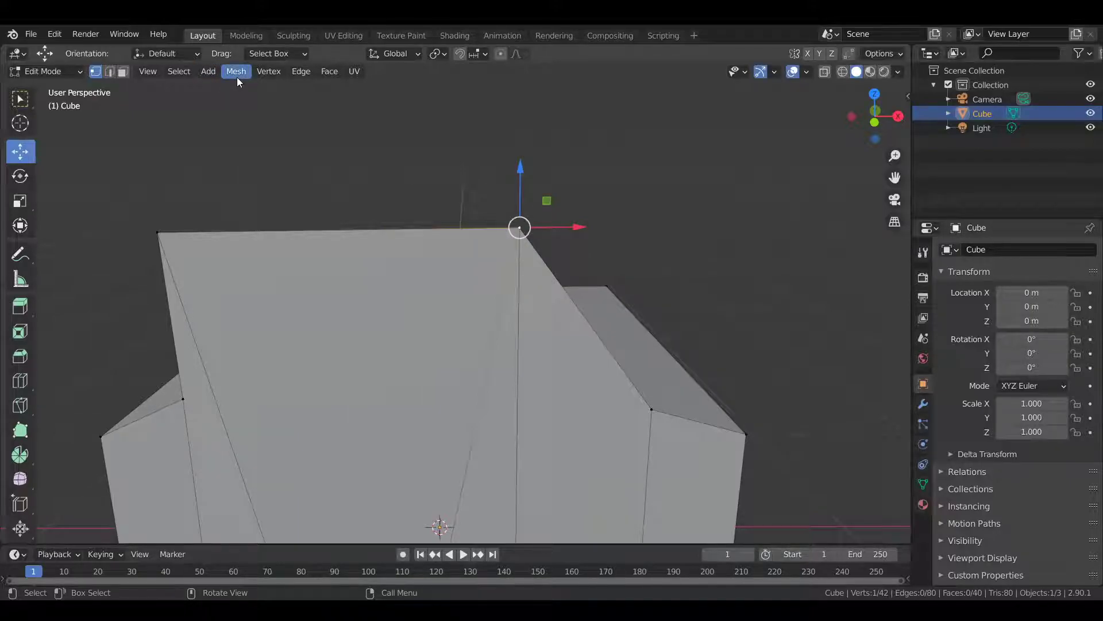
- Select the whole mesh and clean up its overlapping vertices with Merge by Distance
{"action": "scroll", "coordinate": [553, 182], "scroll_direction": "down", "scroll_amount": 3}
{"action": "key", "text": "a"}
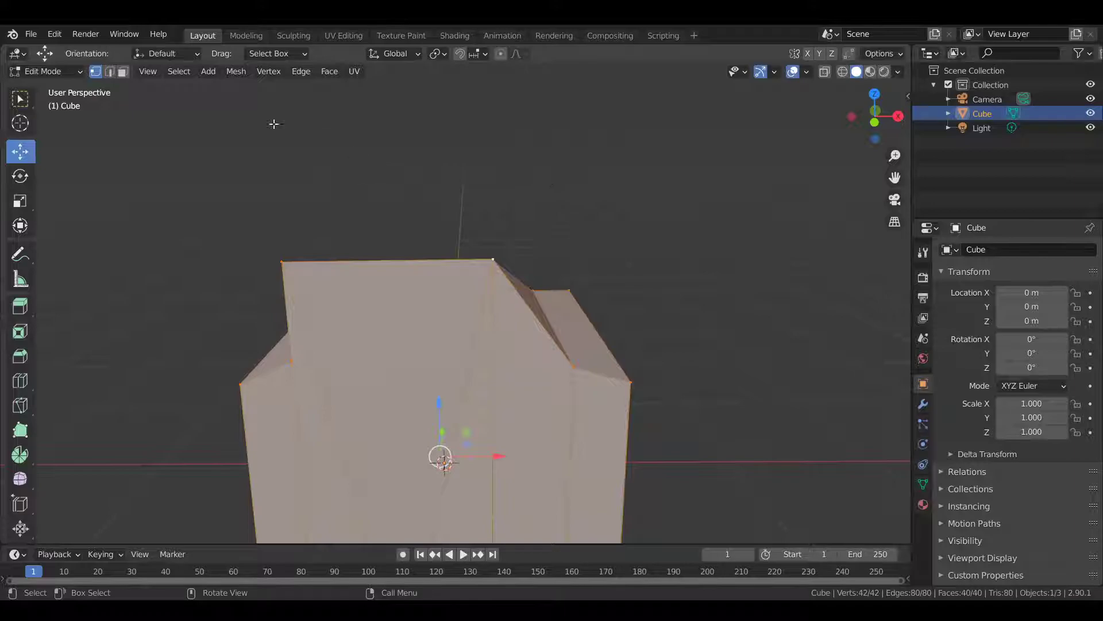
{"action": "left_click", "coordinate": [236, 71]}
{"action": "mouse_move", "coordinate": [299, 388]}
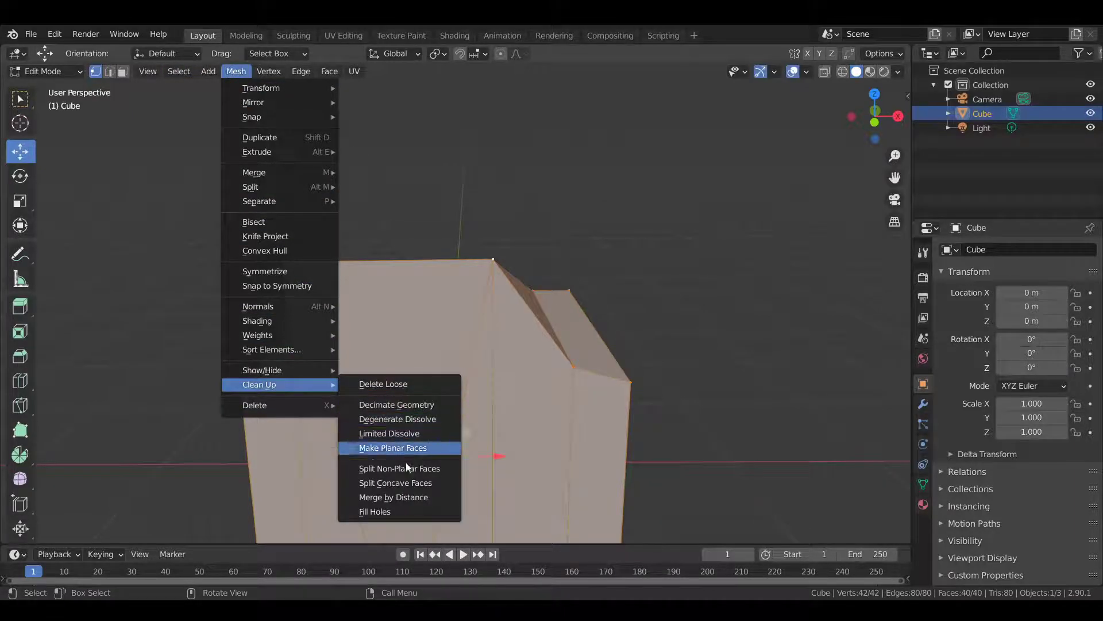
{"action": "left_click", "coordinate": [402, 498]}
{"action": "scroll", "coordinate": [552, 414], "scroll_direction": "up", "scroll_amount": 1}
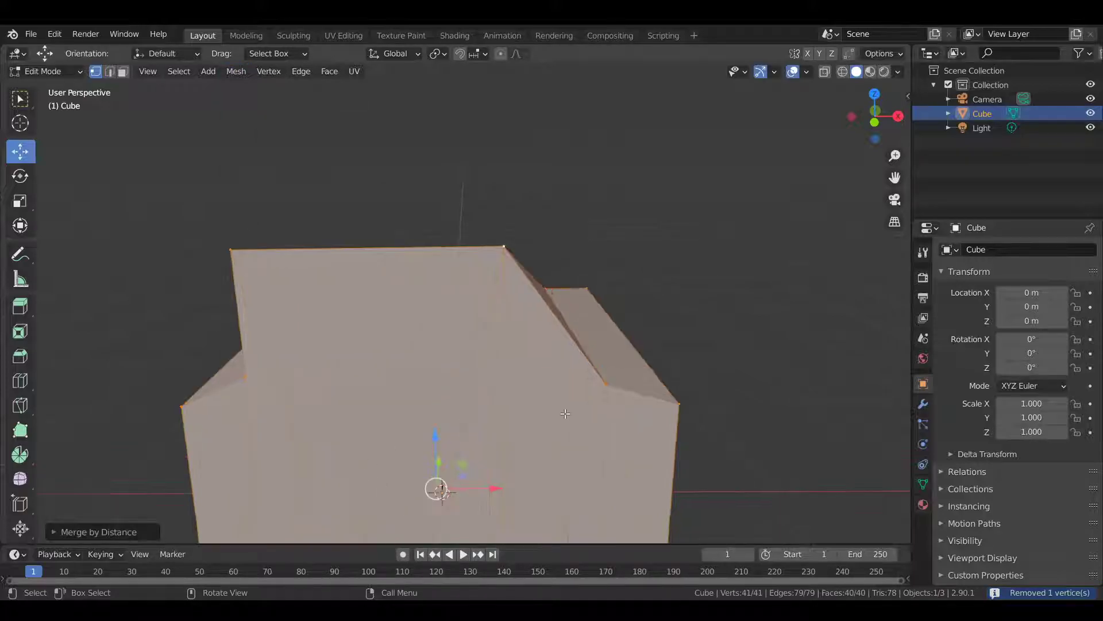
- Select the merged vertex at the peak and try moving it, cancelling the move
{"action": "left_click", "coordinate": [501, 248]}
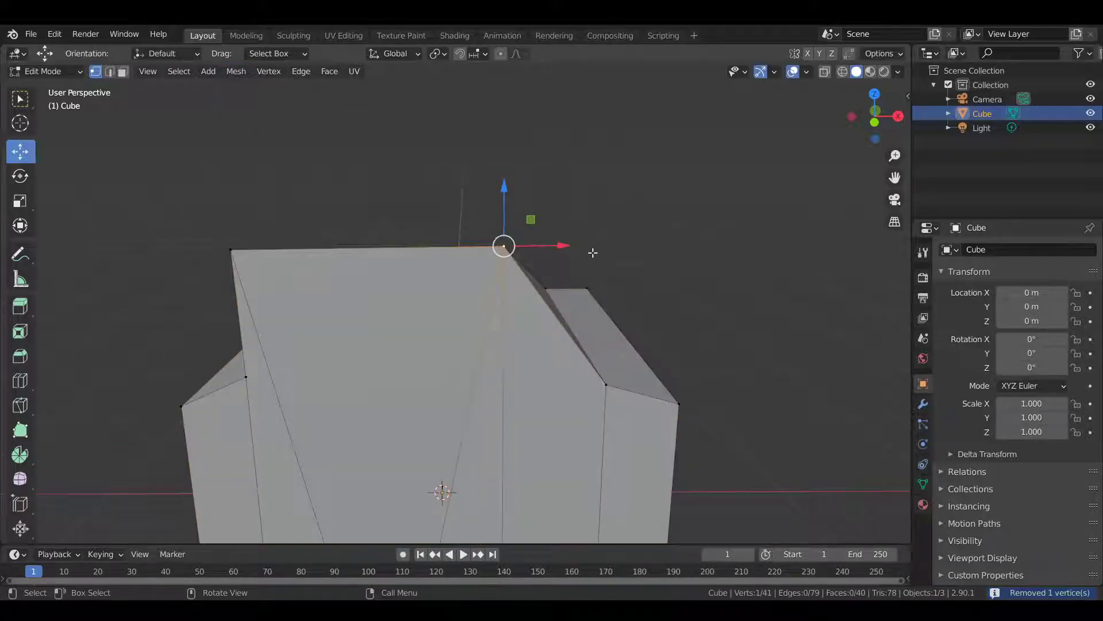
{"action": "left_click_drag", "start_coordinate": [504, 246], "coordinate": [419, 284]}
{"action": "key", "text": "Escape"}
- Delete the merged peak vertex, inspect the opened top of the cube, and undo the deletion
{"action": "key", "text": "x"}
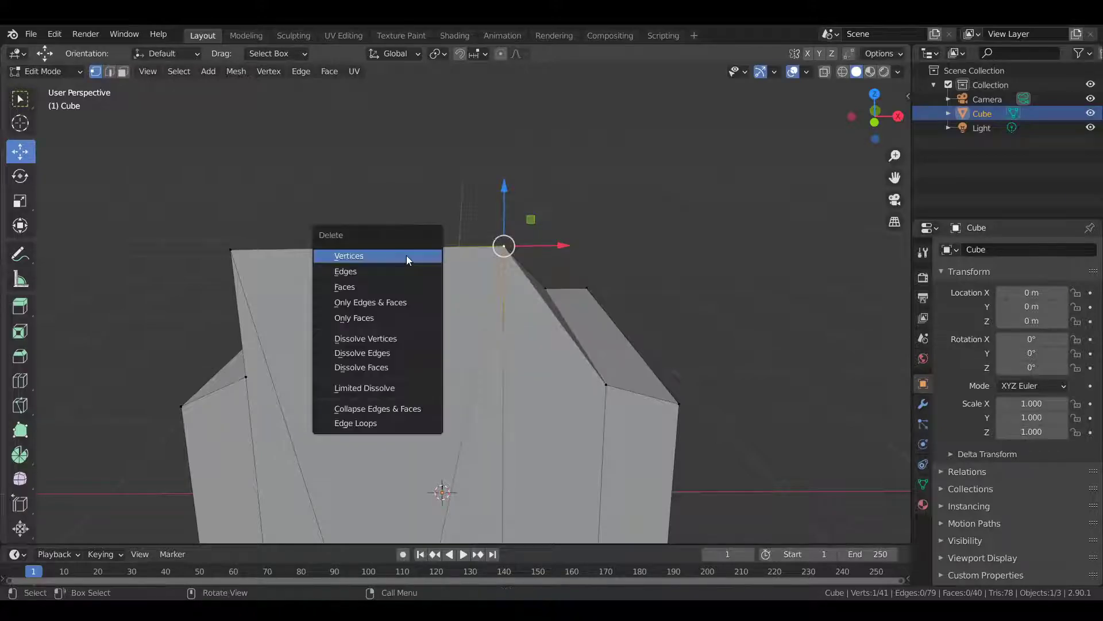
{"action": "left_click", "coordinate": [415, 270]}
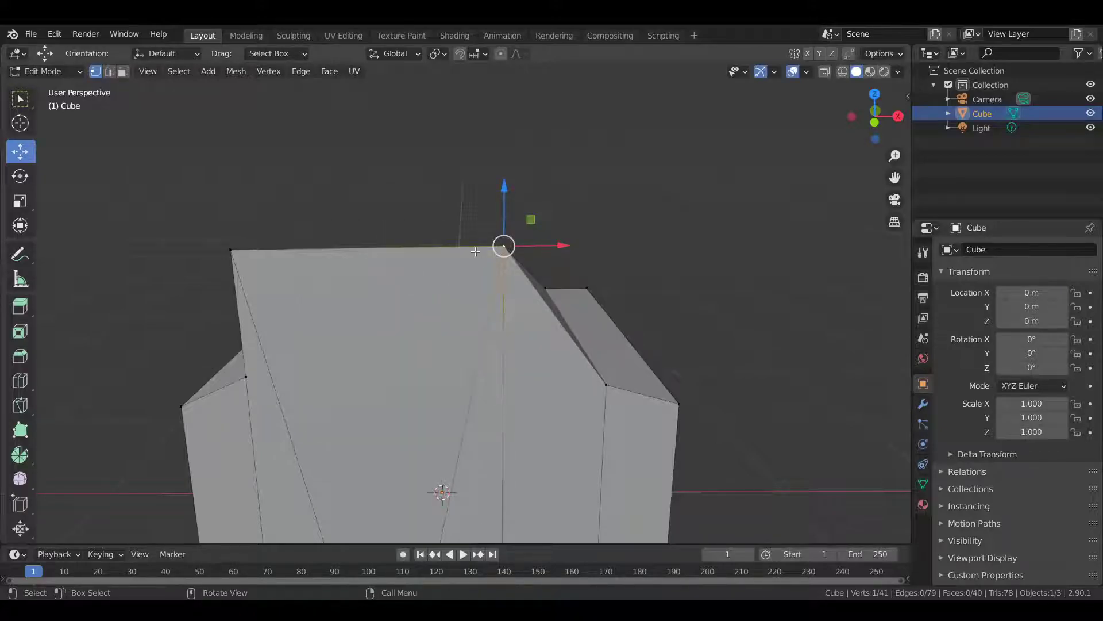
{"action": "key", "text": "x"}
{"action": "left_click", "coordinate": [411, 235]}
{"action": "middle_click_drag", "start_coordinate": [654, 248], "coordinate": [666, 321]}
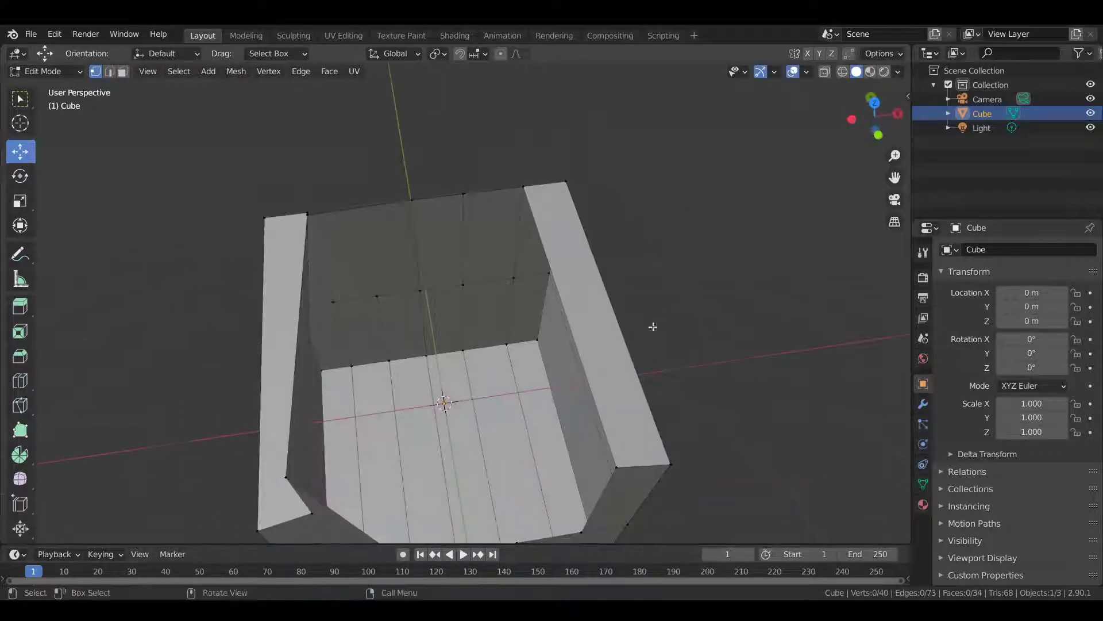
{"action": "key", "text": "ctrl+z"}
- Move the merged peak vertex freely to a new position on top of the cube
{"action": "key", "text": "g"}
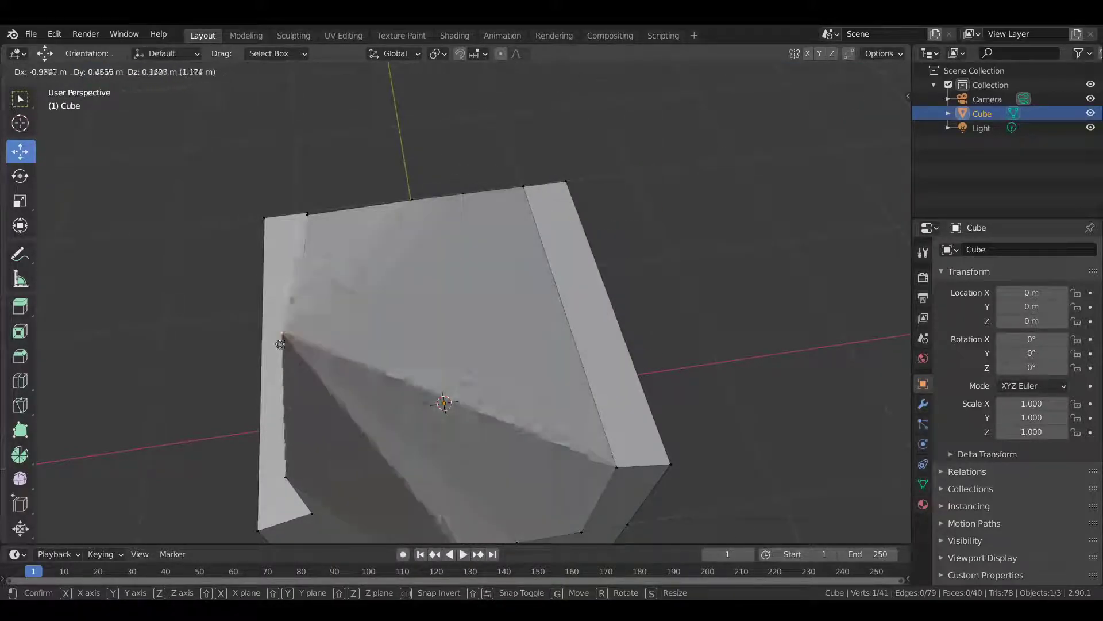
{"action": "left_click", "coordinate": [503, 373]}
{"action": "middle_click_drag", "start_coordinate": [653, 340], "coordinate": [804, 305]}
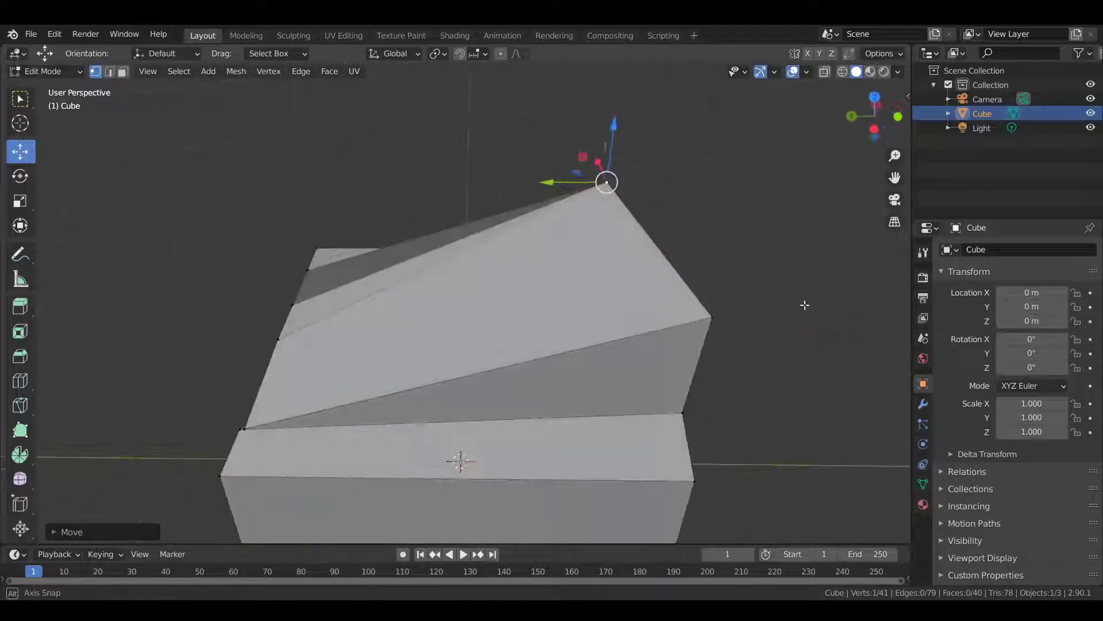
{"action": "scroll", "coordinate": [805, 305], "scroll_direction": "down", "scroll_amount": 3}
- Examine the mesh Clean Up commands, including Delete Loose and Merge by Distance
{"action": "left_click", "coordinate": [179, 70]}
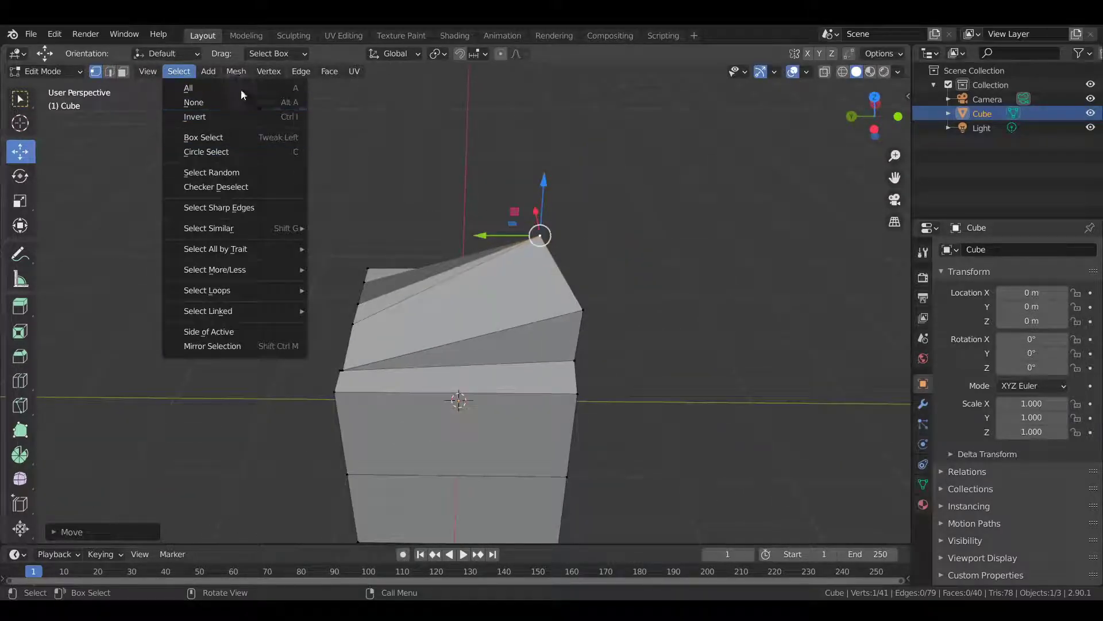
{"action": "left_click", "coordinate": [234, 71]}
{"action": "mouse_move", "coordinate": [283, 403]}
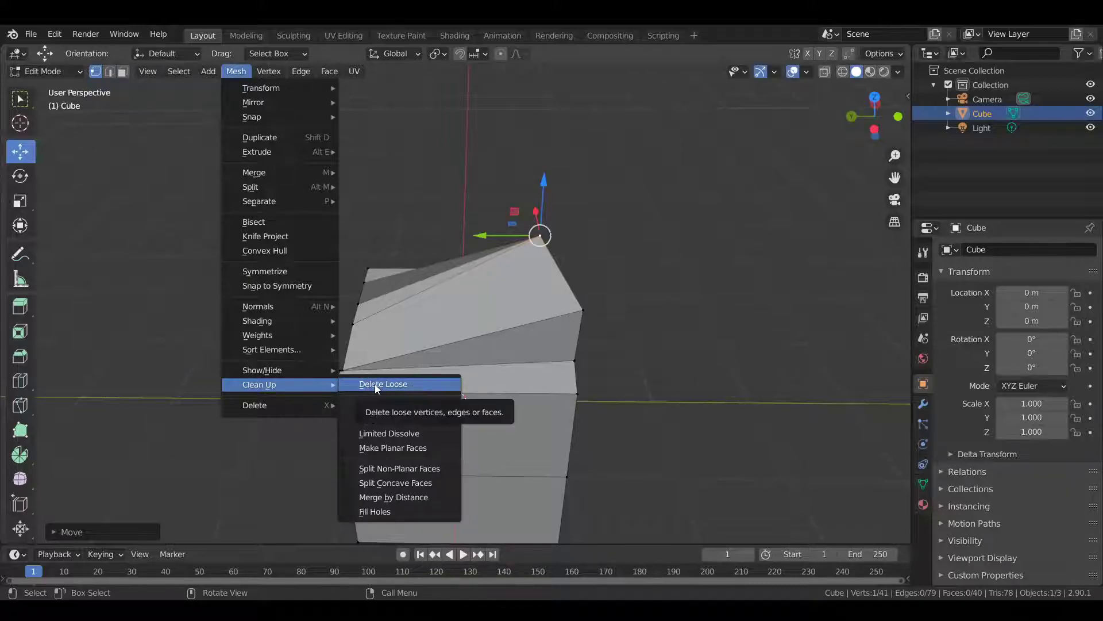
{"action": "left_click", "coordinate": [375, 384]}
{"action": "scroll", "coordinate": [627, 221], "scroll_direction": "down", "scroll_amount": 4}
{"action": "key", "text": "shift+a"}
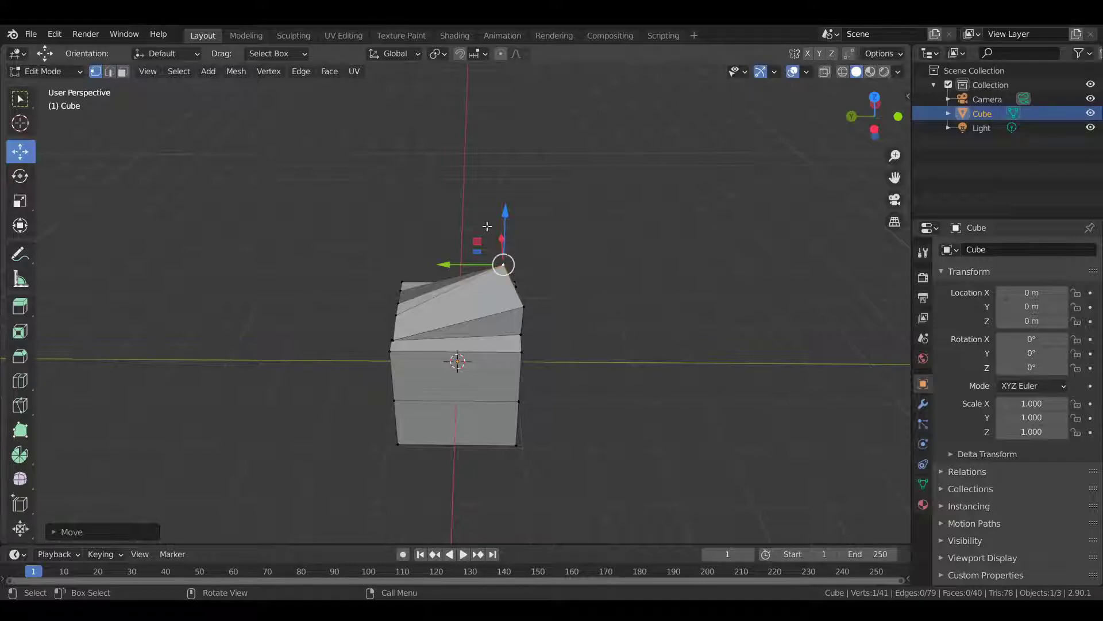
{"action": "left_click", "coordinate": [192, 71]}
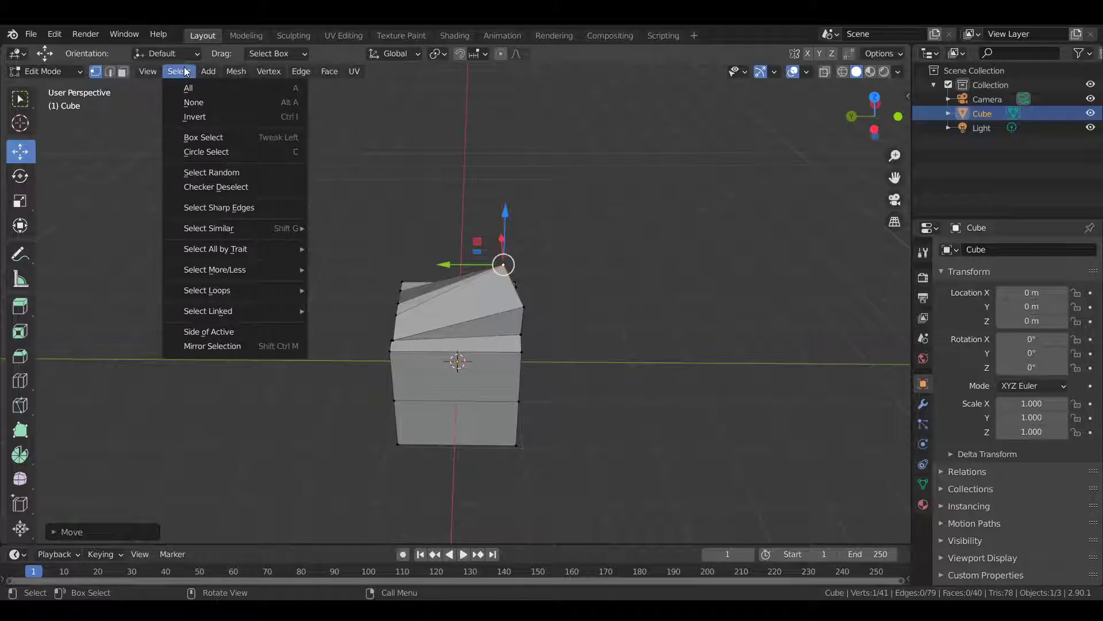
{"action": "mouse_move", "coordinate": [236, 72]}
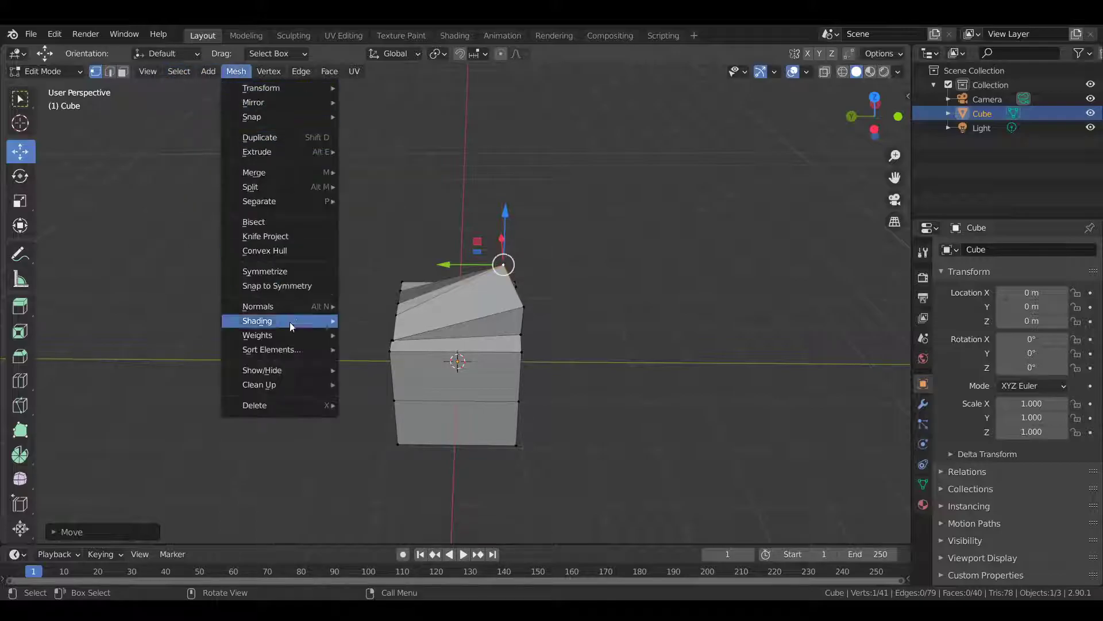
{"action": "mouse_move", "coordinate": [293, 386]}
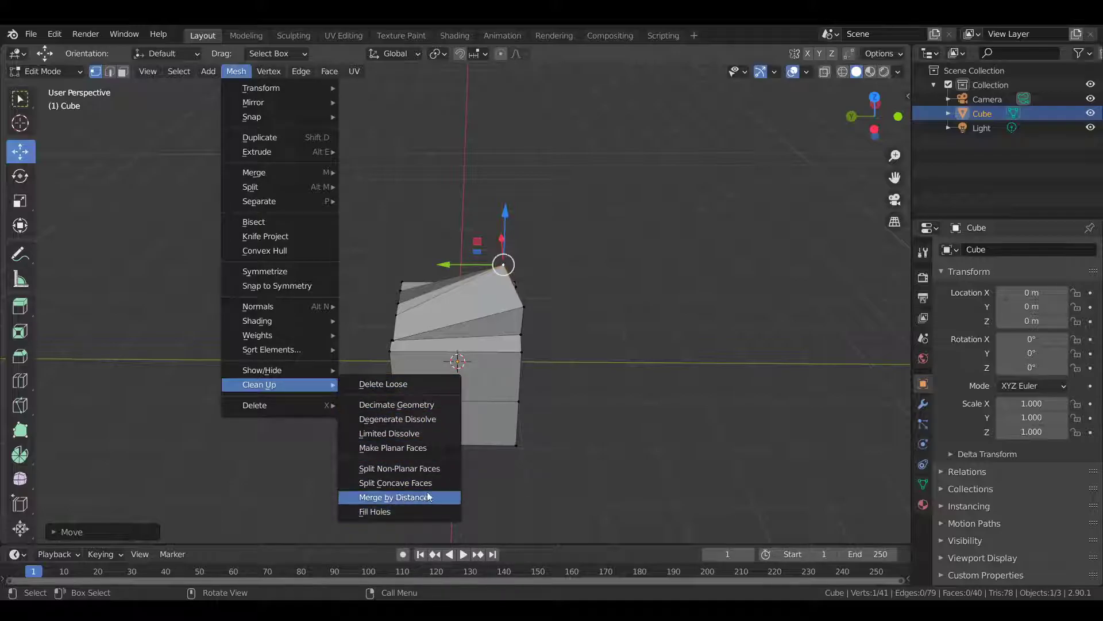
- Examine the Vertex and Edge editing commands, and clear the vertex selection
{"action": "scroll", "coordinate": [608, 414], "scroll_direction": "up", "scroll_amount": 2}
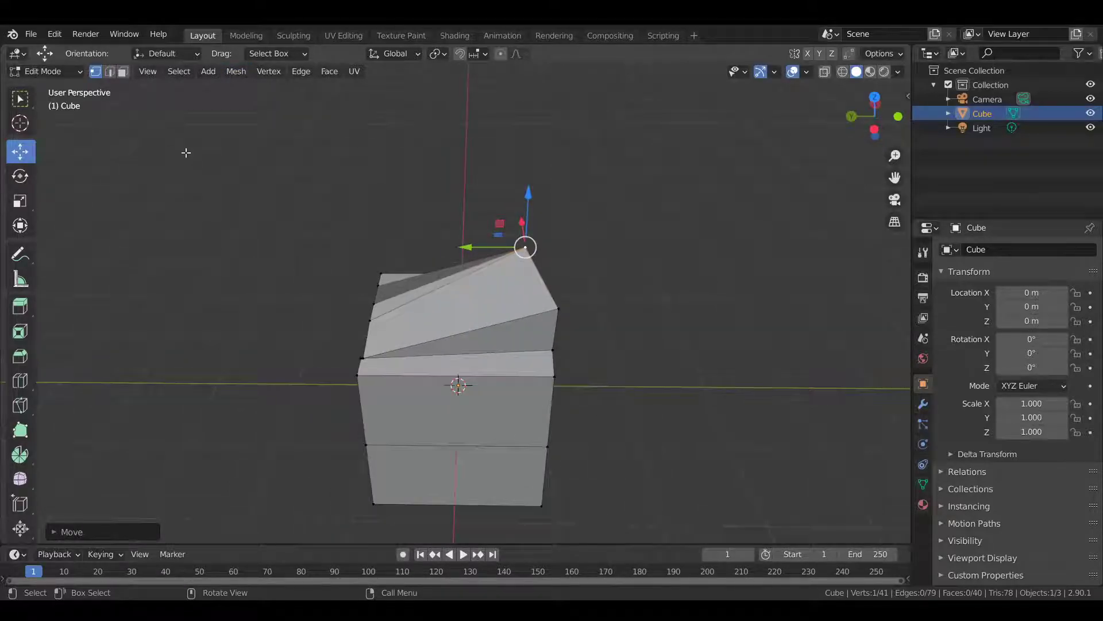
{"action": "left_click", "coordinate": [218, 74]}
{"action": "mouse_move", "coordinate": [256, 77]}
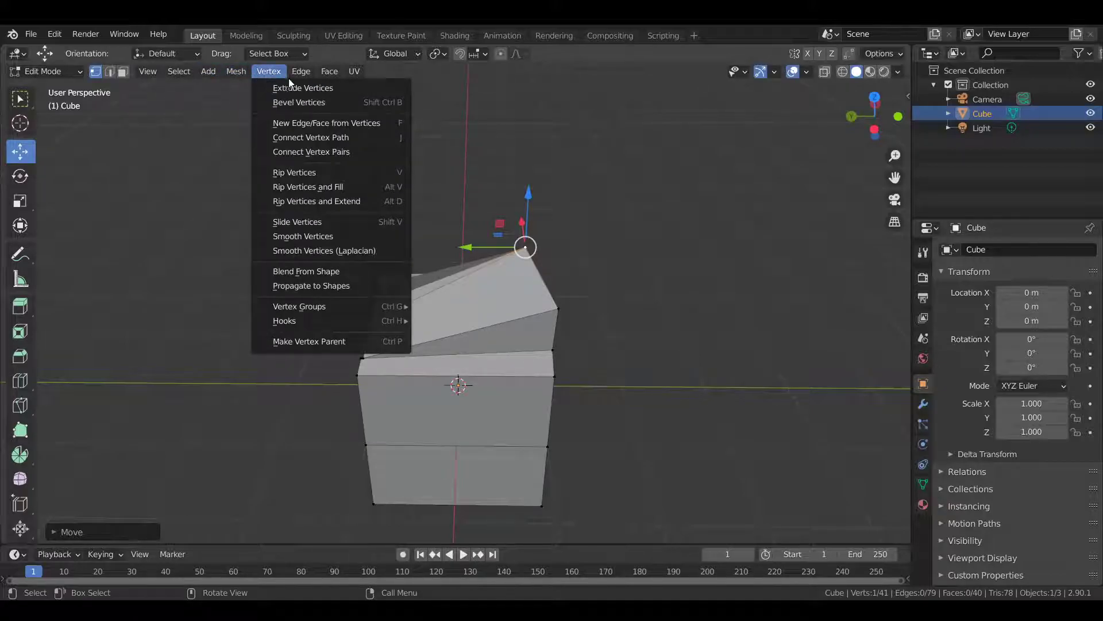
{"action": "left_click", "coordinate": [308, 70]}
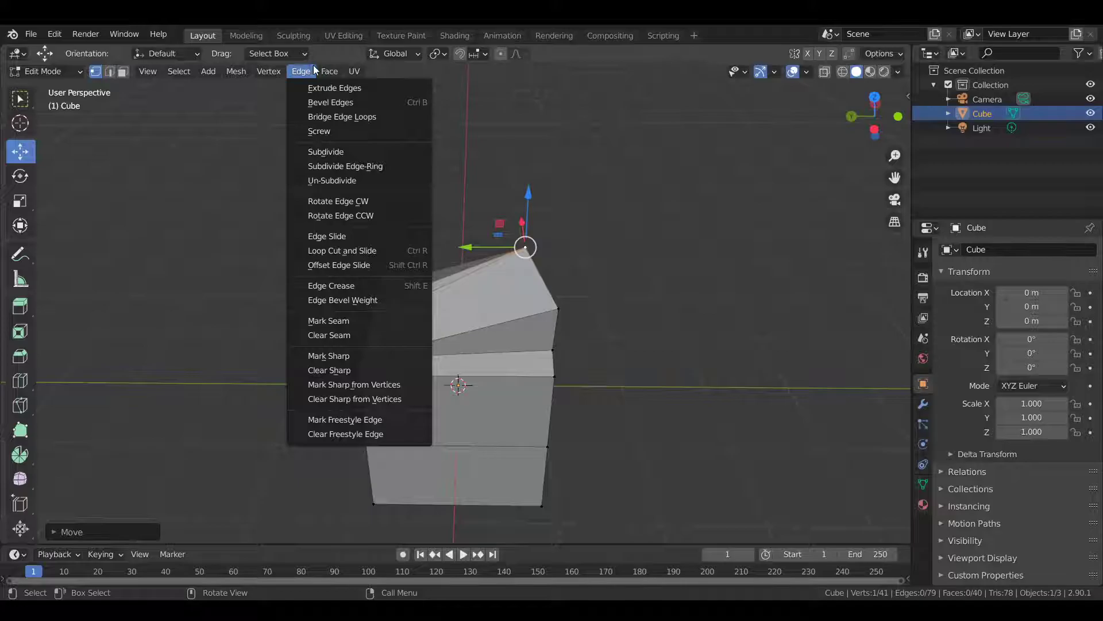
{"action": "left_click", "coordinate": [685, 254]}
{"action": "scroll", "coordinate": [684, 253], "scroll_direction": "up", "scroll_amount": 2}
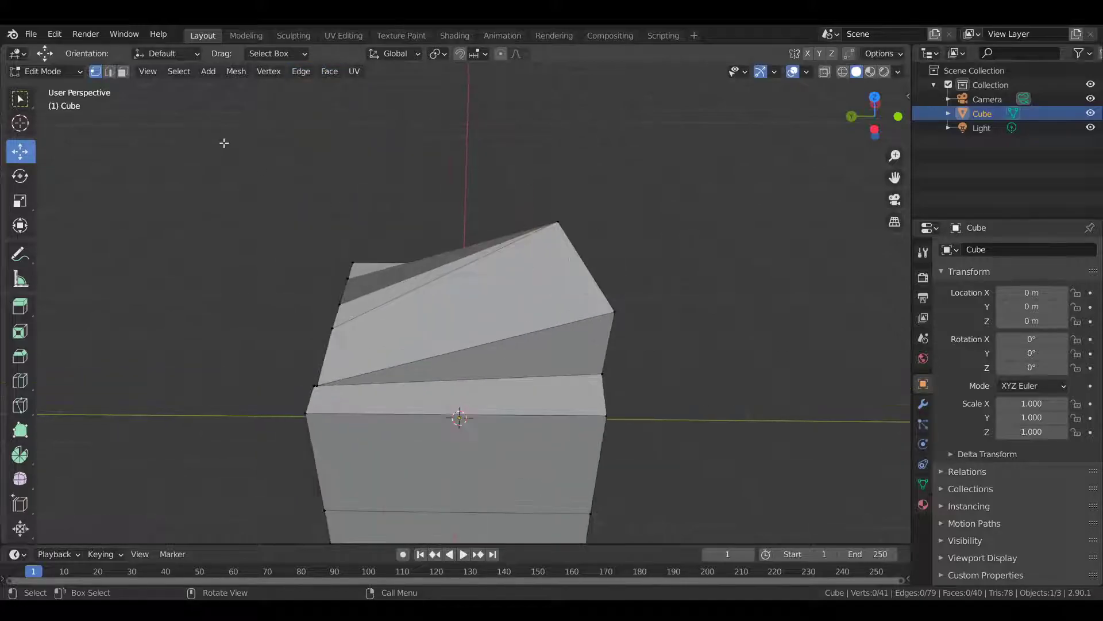
- Switch the mesh selection mode from vertices to faces
{"action": "left_click", "coordinate": [122, 73]}
{"action": "scroll", "coordinate": [632, 319], "scroll_direction": "down", "scroll_amount": 5}
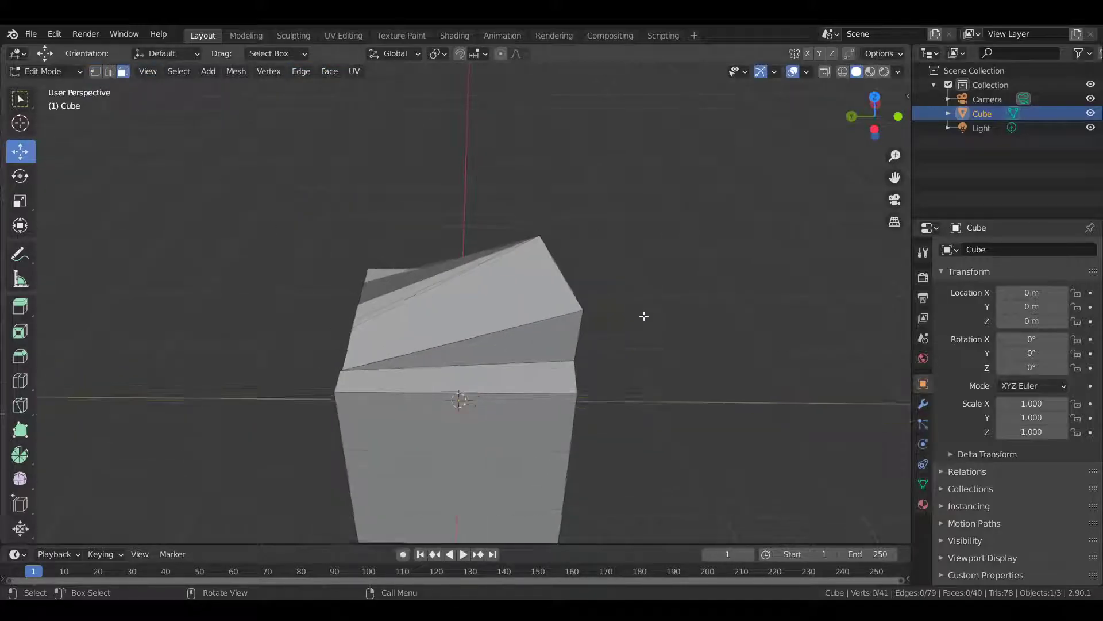
{"action": "middle_click_drag", "start_coordinate": [469, 370], "coordinate": [548, 242]}
{"action": "scroll", "coordinate": [458, 369], "scroll_direction": "up", "scroll_amount": 2}
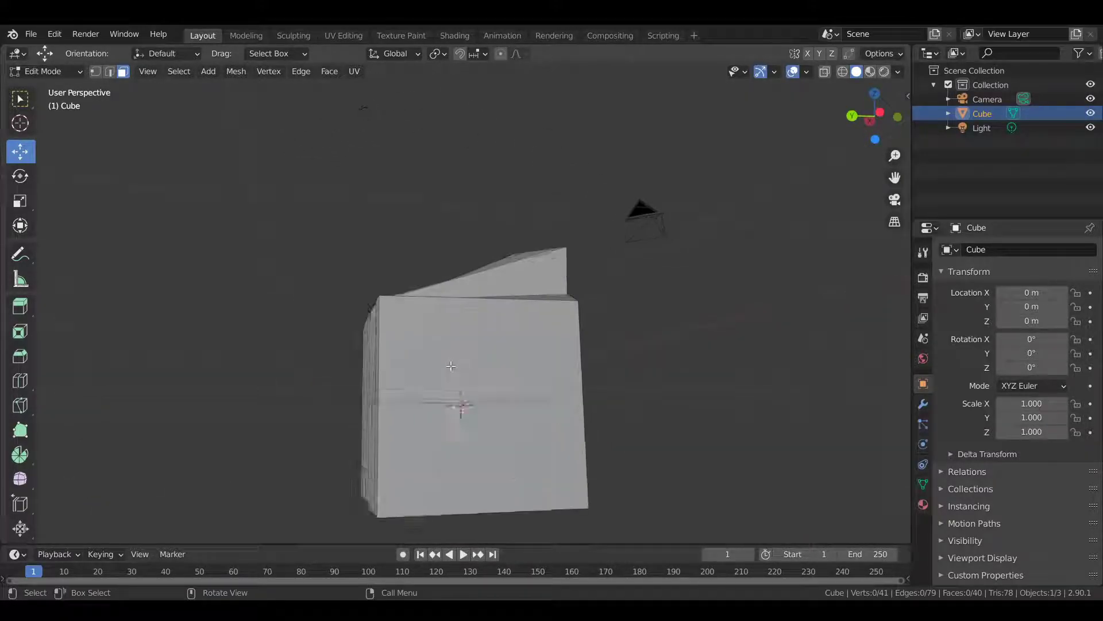
{"action": "middle_click_drag", "start_coordinate": [487, 331], "coordinate": [497, 224], "text": "shift"}
{"action": "middle_click_drag", "start_coordinate": [581, 235], "coordinate": [632, 299]}
{"action": "left_click", "coordinate": [350, 236]}
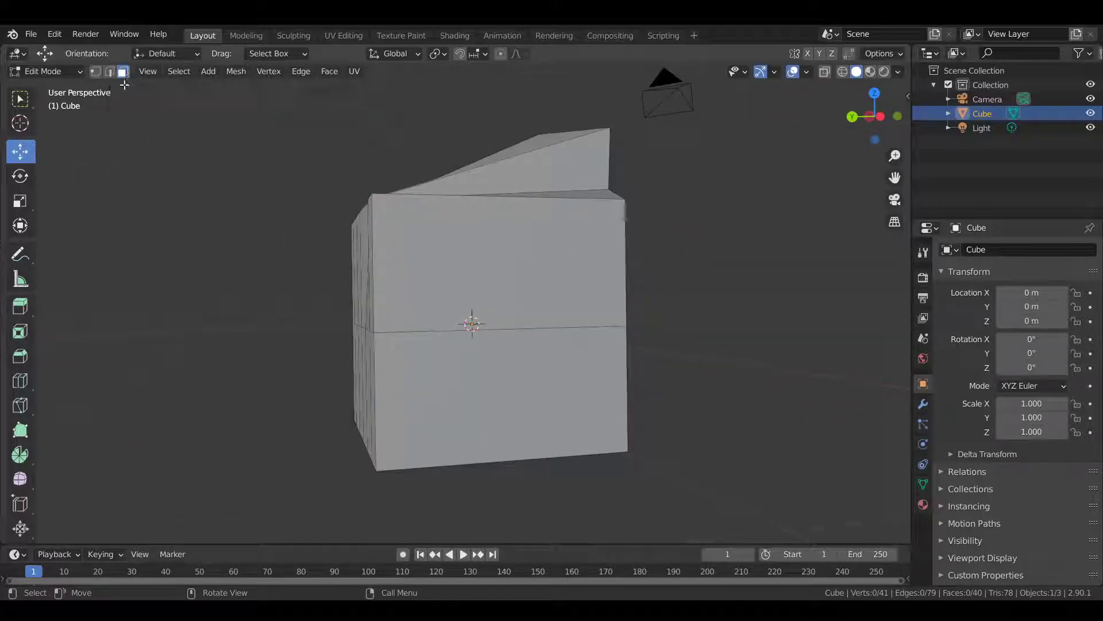
- Select the upper and lower faces of the cube's two-face flat side and subdivide them
{"action": "left_click", "coordinate": [414, 264]}
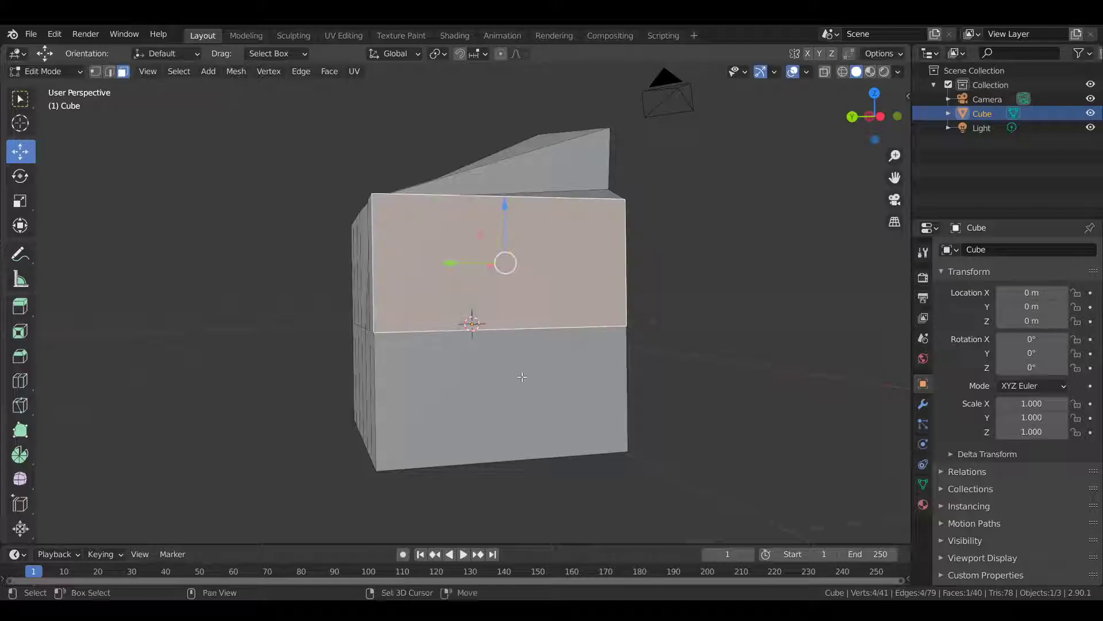
{"action": "left_click", "coordinate": [523, 377], "text": "shift"}
{"action": "scroll", "coordinate": [540, 351], "scroll_direction": "up", "scroll_amount": 2}
{"action": "mouse_move", "coordinate": [546, 345]}
{"action": "middle_mouse_down"}
{"action": "mouse_move", "coordinate": [573, 380]}
{"action": "mouse_move", "coordinate": [552, 356]}
{"action": "middle_mouse_up"}
{"action": "right_click", "coordinate": [528, 267]}
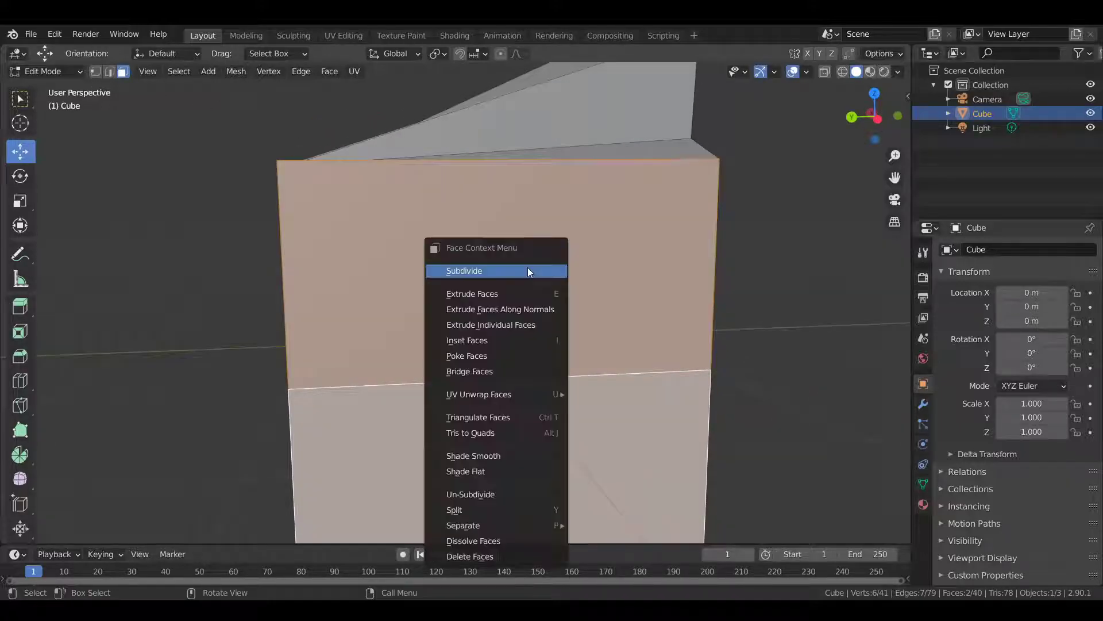
{"action": "left_click", "coordinate": [528, 267]}
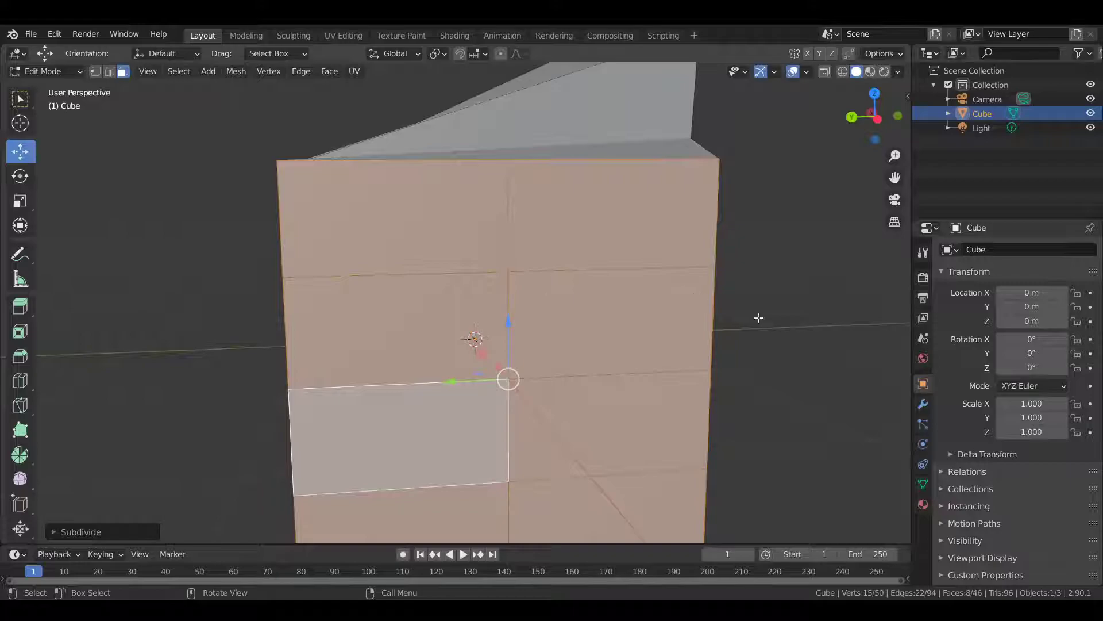
- Select the four faces in the upper half of the subdivided side, and clear the selection
{"action": "left_click", "coordinate": [793, 321]}
{"action": "left_click", "coordinate": [610, 337]}
{"action": "left_click", "coordinate": [465, 221]}
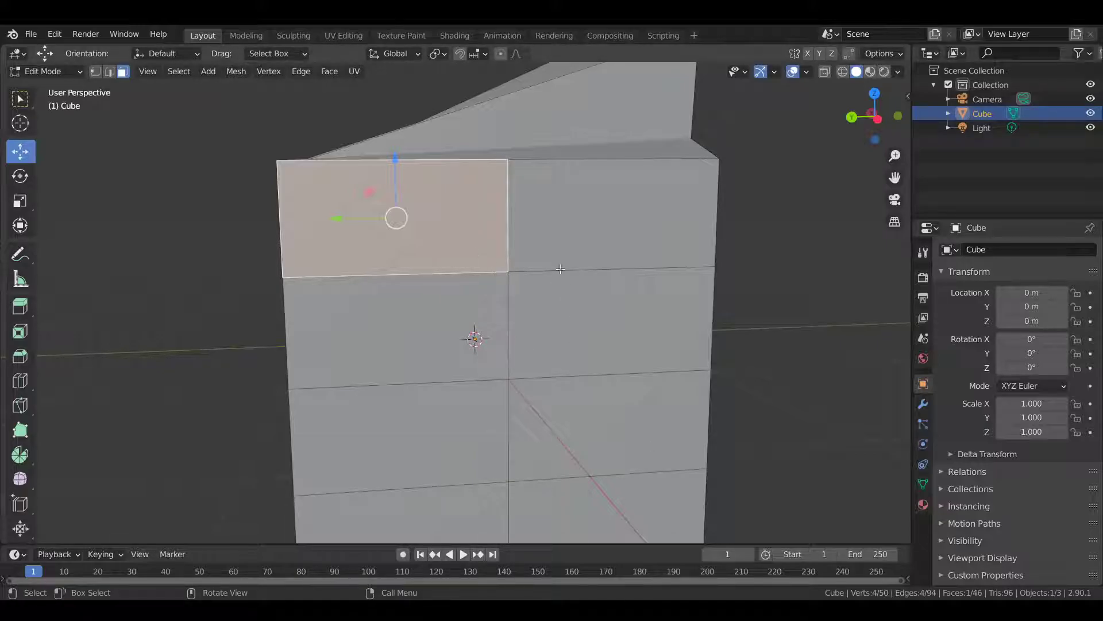
{"action": "left_click", "coordinate": [575, 247], "text": "shift"}
{"action": "left_click", "coordinate": [560, 325], "text": "shift"}
{"action": "left_click", "coordinate": [437, 322], "text": "shift"}
{"action": "key", "text": "alt+a"}
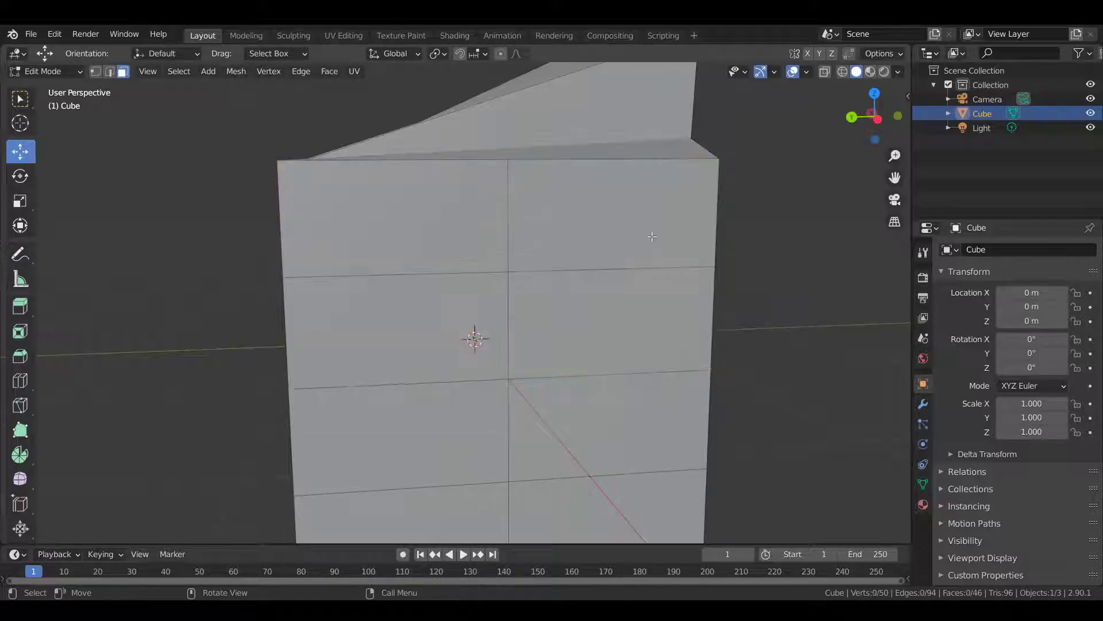
- Try subdividing faces in the upper row of the flat side one at a time
{"action": "left_click", "coordinate": [652, 236]}
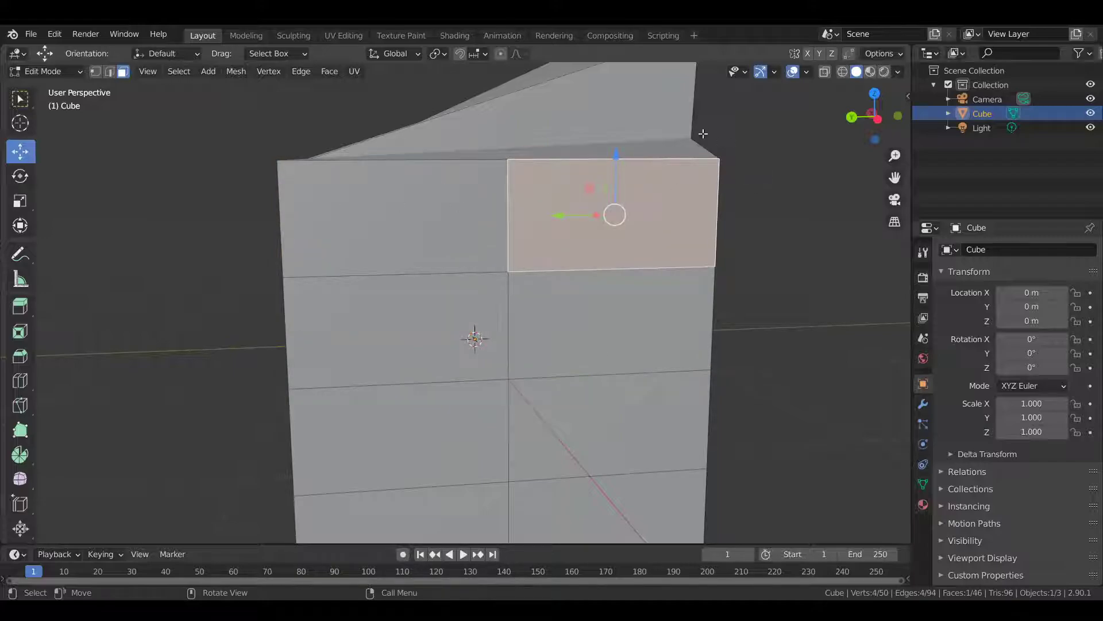
{"action": "right_click", "coordinate": [585, 199]}
{"action": "left_click", "coordinate": [585, 198]}
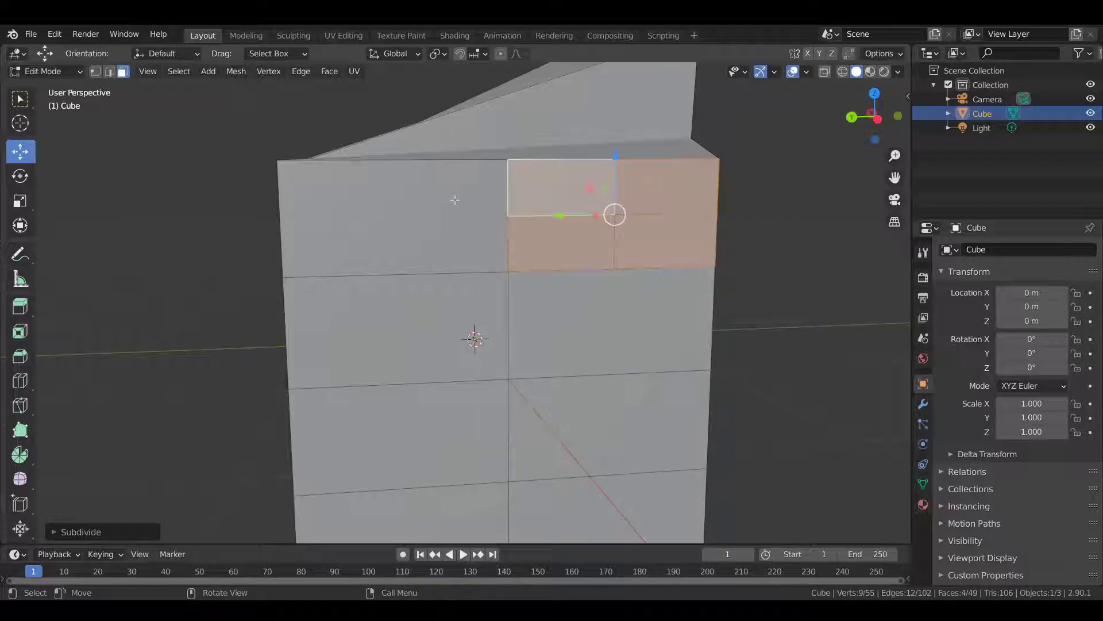
{"action": "left_click", "coordinate": [472, 208]}
{"action": "right_click", "coordinate": [471, 209]}
{"action": "left_click", "coordinate": [471, 209]}
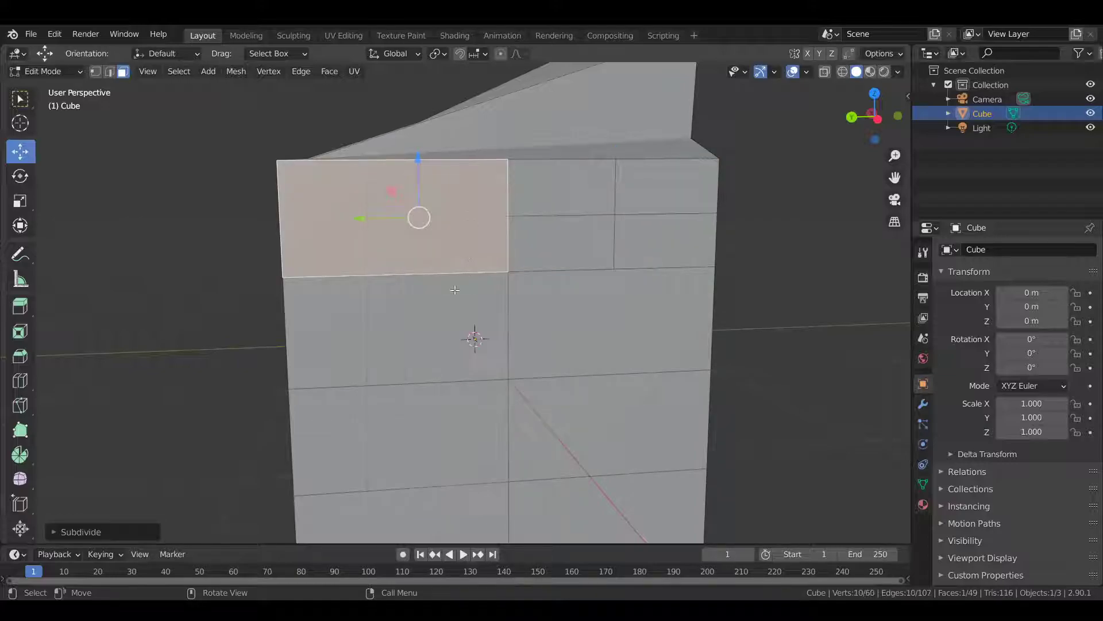
{"action": "left_click", "coordinate": [446, 371]}
{"action": "right_click", "coordinate": [401, 202]}
{"action": "left_click", "coordinate": [401, 201]}
{"action": "scroll", "coordinate": [473, 313], "scroll_direction": "down", "scroll_amount": 2}
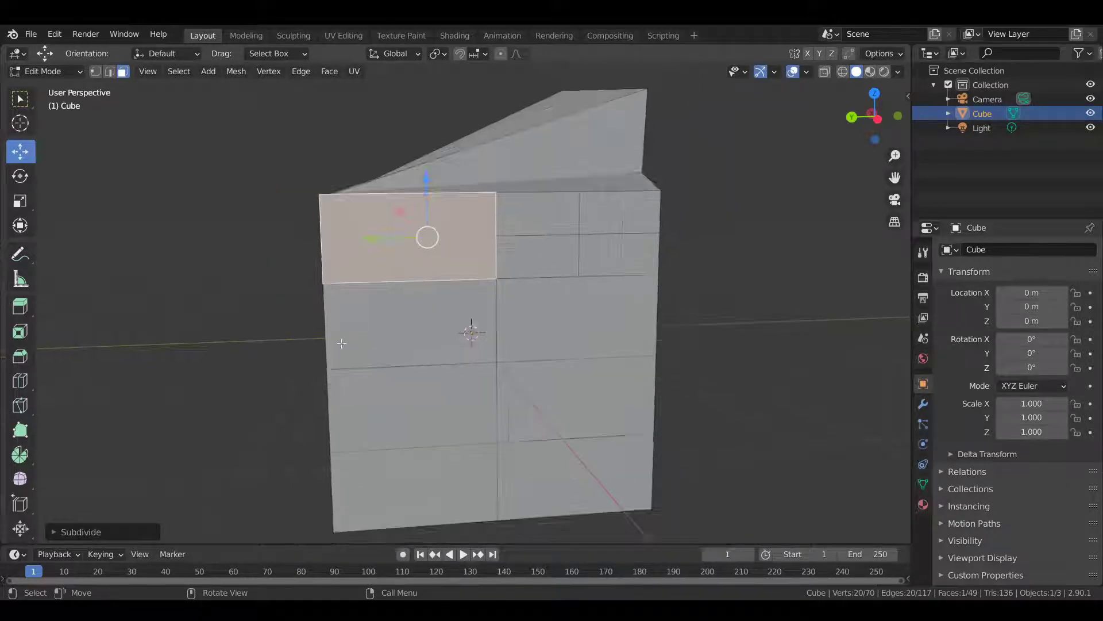
- Try subdividing a face in the second row, and undo all the single-face subdivisions
{"action": "middle_click_drag", "start_coordinate": [472, 314], "coordinate": [643, 279]}
{"action": "right_click", "coordinate": [636, 333]}
{"action": "left_click", "coordinate": [622, 312]}
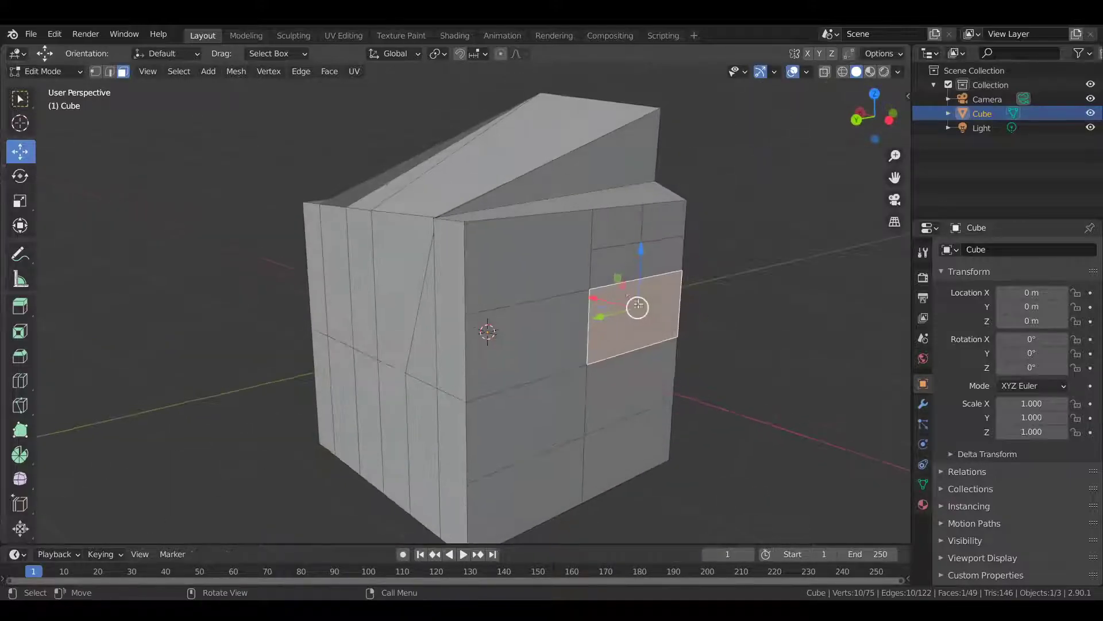
{"action": "key", "text": "ctrl+z"}
{"action": "key", "text": "ctrl+z"}
{"action": "key", "text": "ctrl+z"}
{"action": "key", "text": "ctrl+z"}
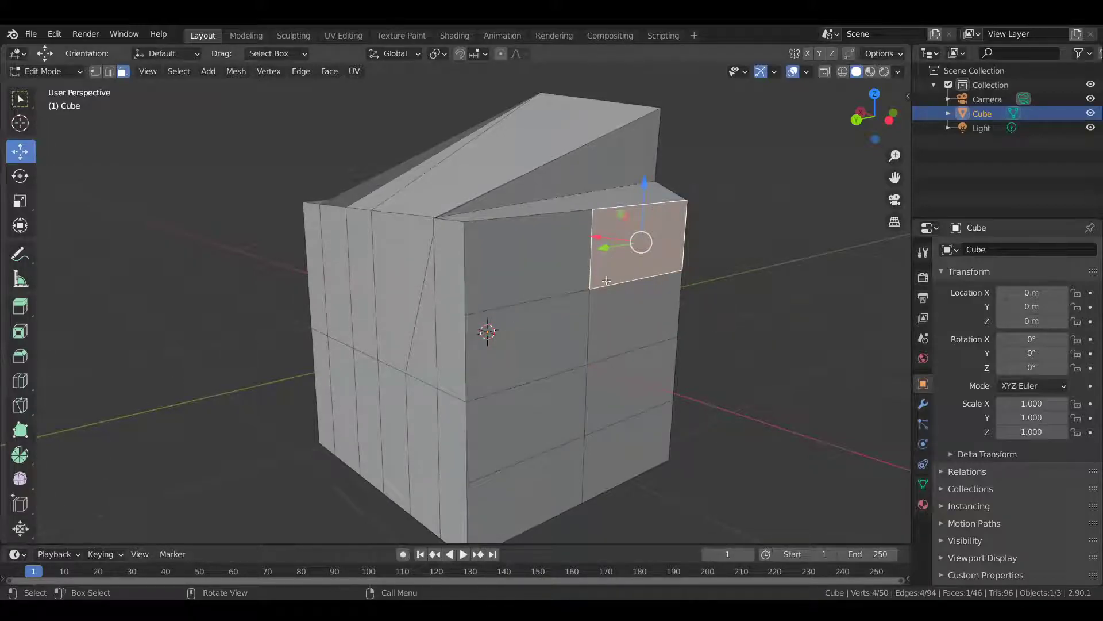
- Select the four faces in the two middle rows of the flat side and subdivide them together
{"action": "middle_click_drag", "start_coordinate": [612, 298], "coordinate": [465, 322]}
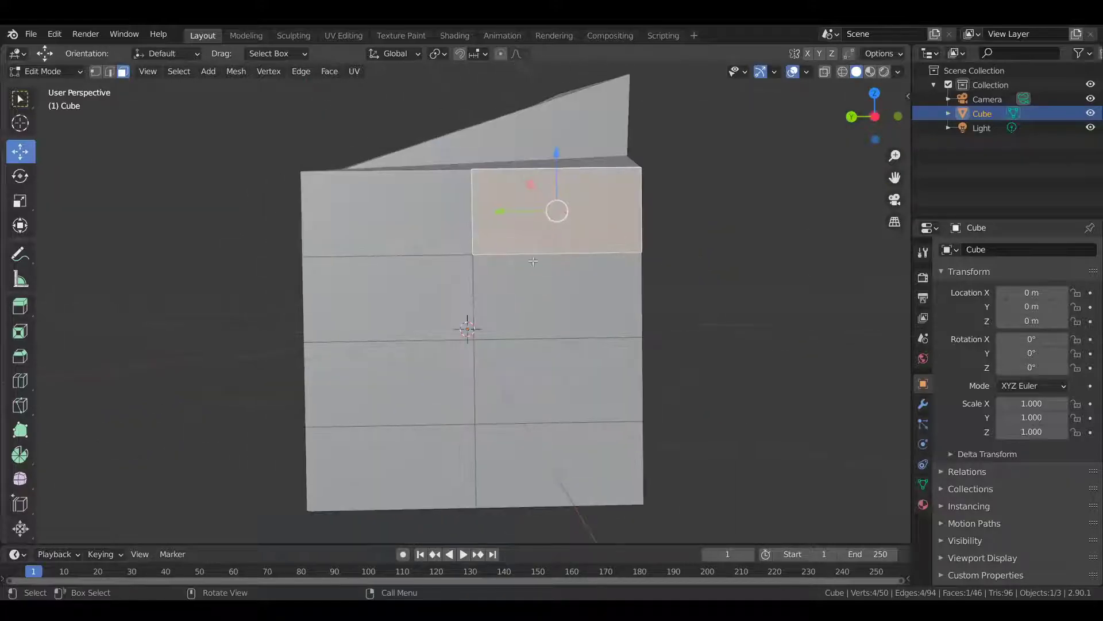
{"action": "left_click", "coordinate": [377, 224]}
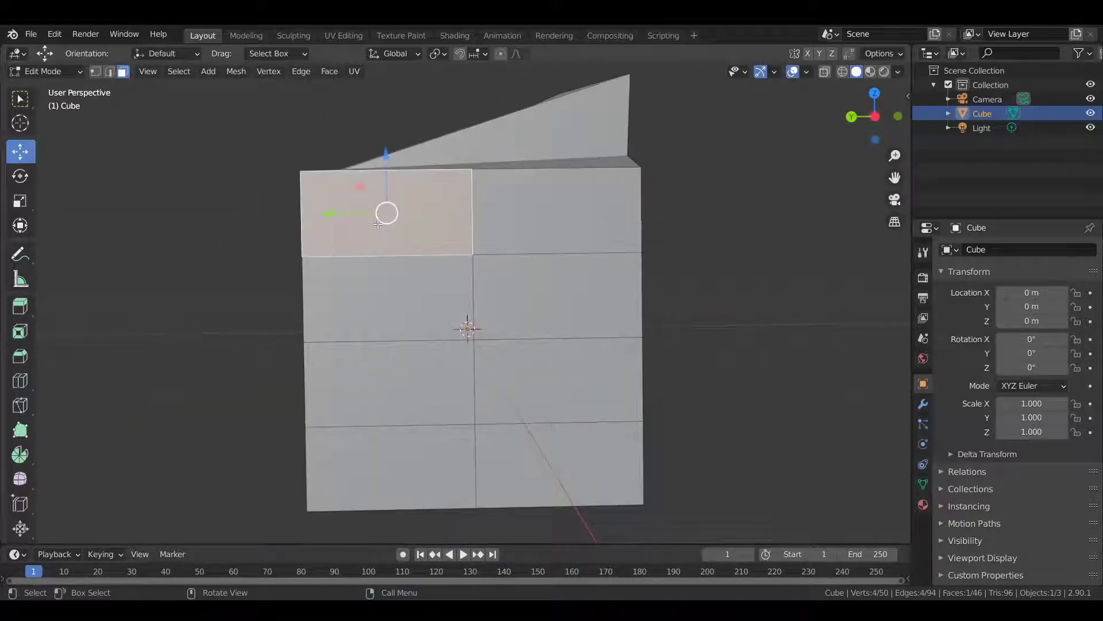
{"action": "key", "text": "ctrl+z"}
{"action": "left_click", "coordinate": [445, 299], "text": "shift"}
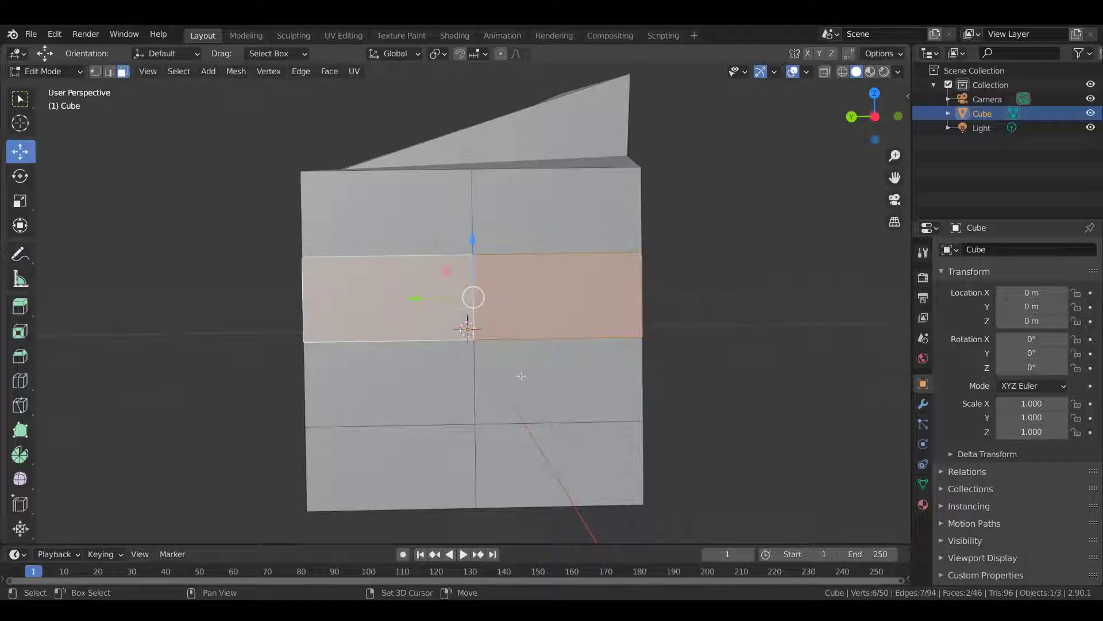
{"action": "left_click", "coordinate": [555, 379], "text": "shift"}
{"action": "left_click", "coordinate": [397, 379], "text": "shift"}
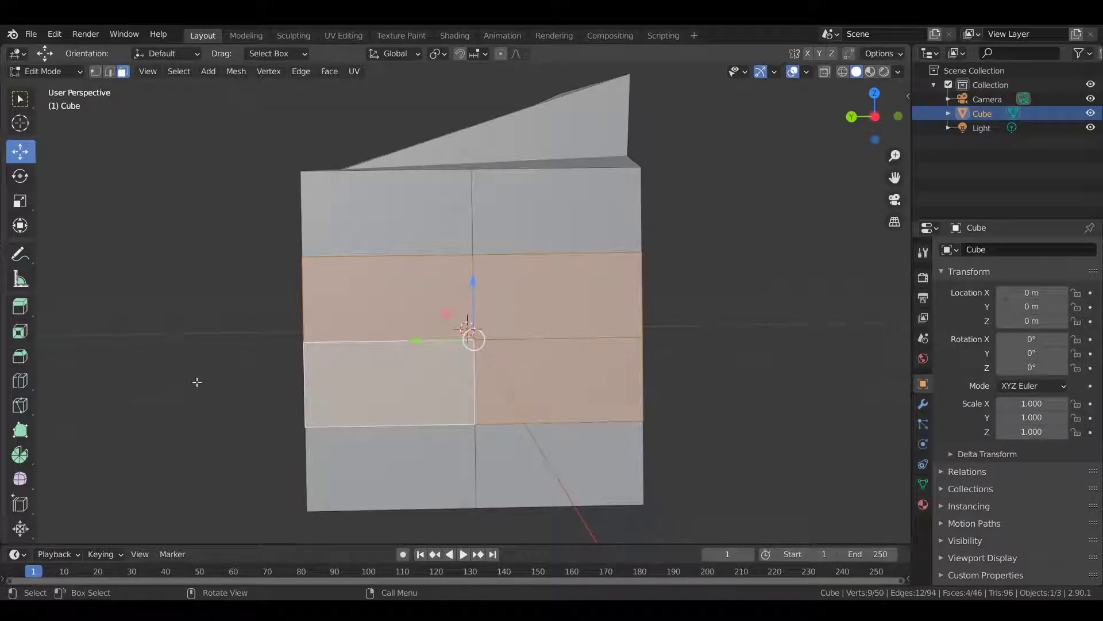
{"action": "right_click", "coordinate": [426, 308]}
{"action": "left_click", "coordinate": [426, 307]}
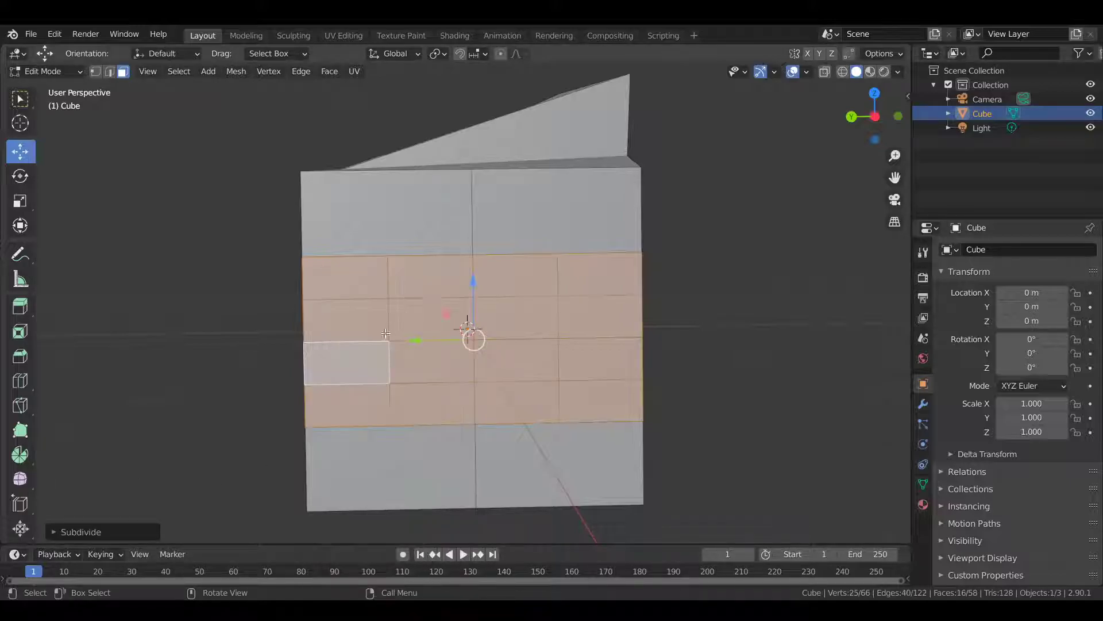
- Open the Subdivide operation settings and set Number of Cuts to 5
{"action": "left_click", "coordinate": [101, 537]}
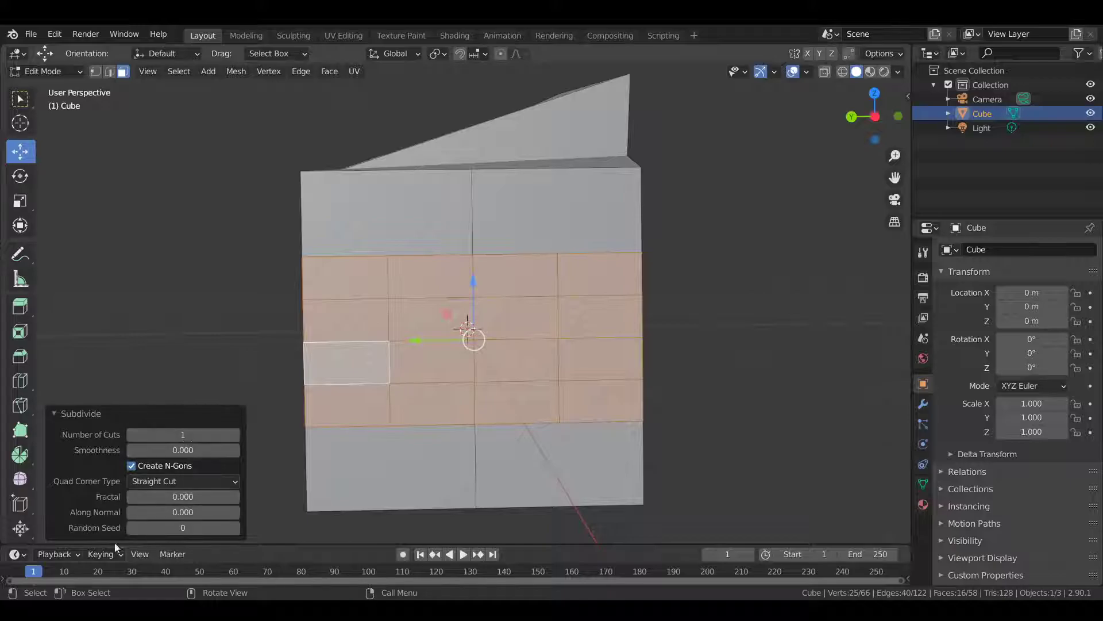
{"action": "left_click", "coordinate": [53, 414]}
{"action": "left_click", "coordinate": [91, 539]}
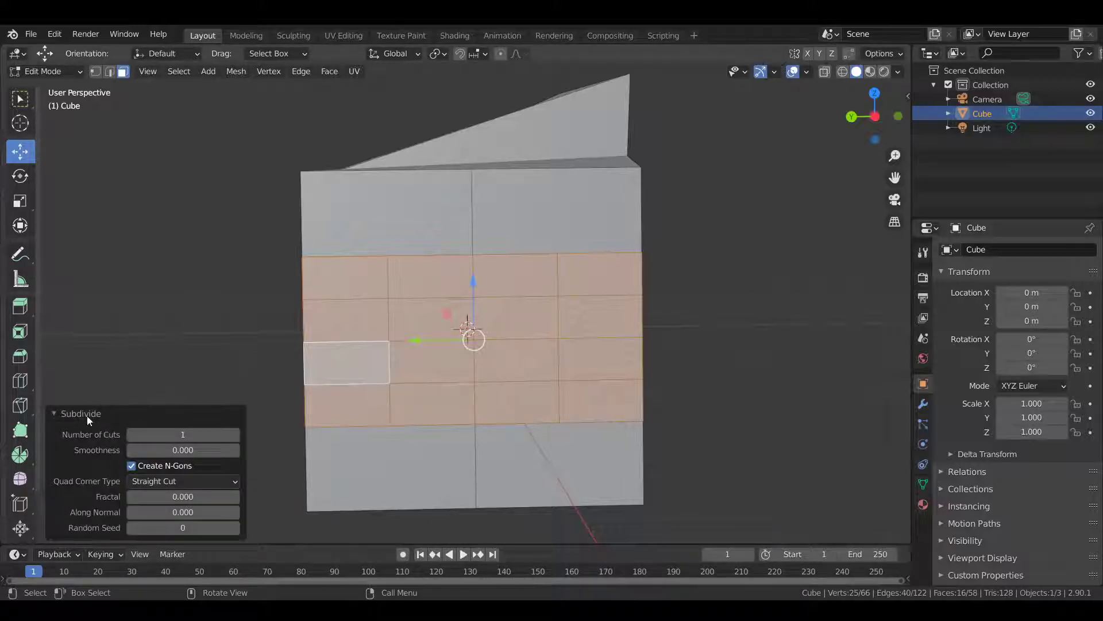
{"action": "left_click", "coordinate": [235, 434]}
{"action": "left_click", "coordinate": [131, 434]}
{"action": "left_click", "coordinate": [214, 435]}
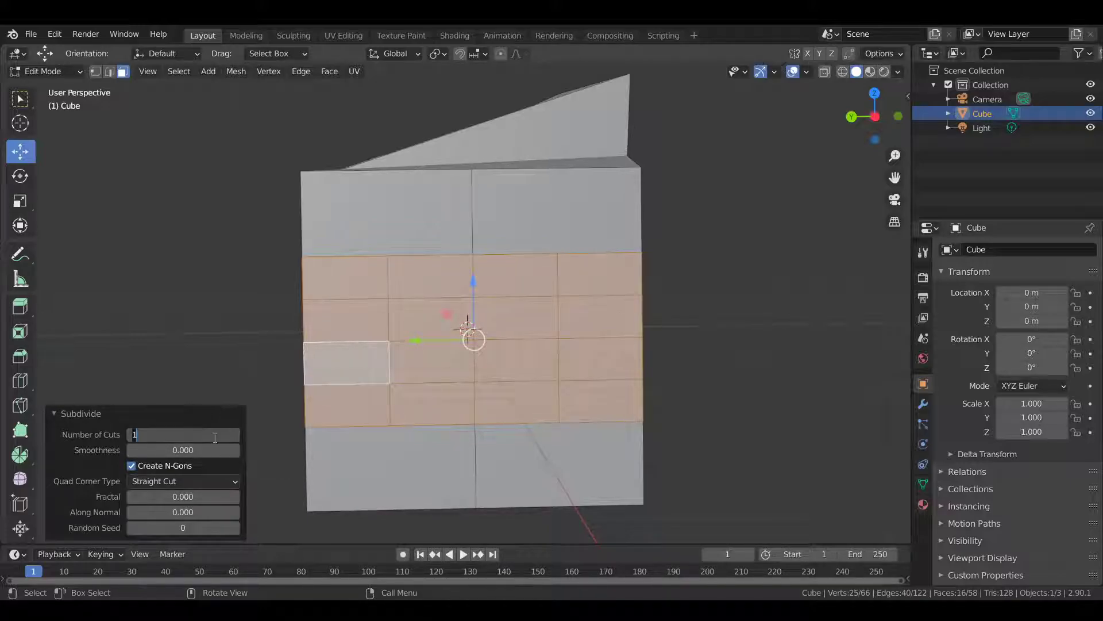
{"action": "type", "text": "5"}
{"action": "key", "text": "Return"}
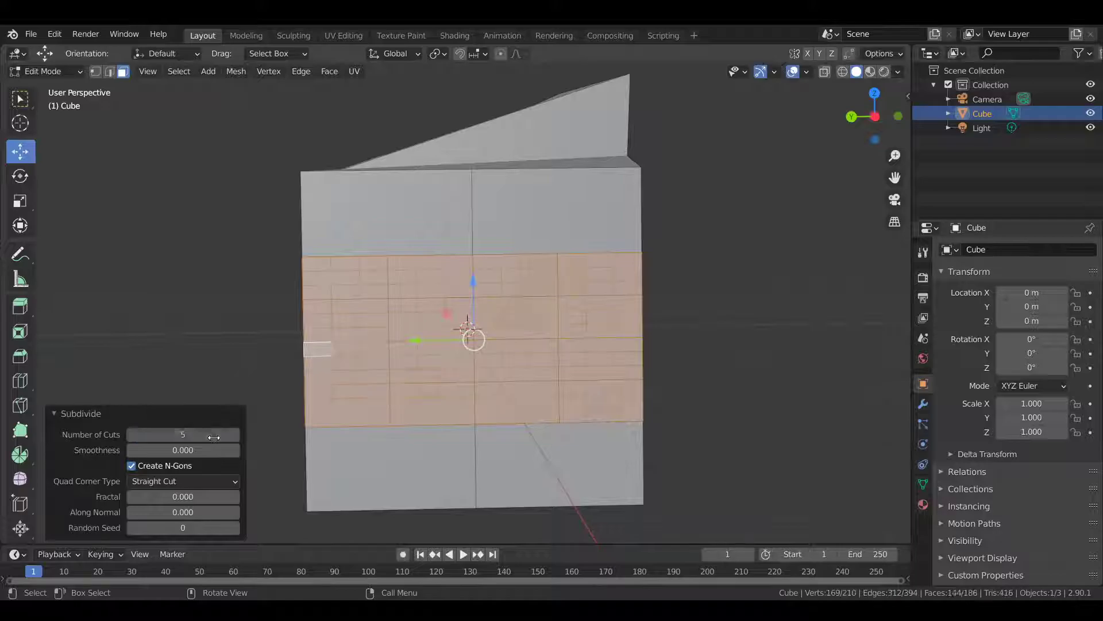
- Set the subdivision's Number of Cuts to 3 and inspect the cube in Object Mode
{"action": "mouse_move", "coordinate": [219, 435]}
{"action": "left_mouse_down"}
{"action": "mouse_move", "coordinate": [242, 436]}
{"action": "mouse_move", "coordinate": [199, 439]}
{"action": "left_mouse_up"}
{"action": "left_click", "coordinate": [235, 438]}
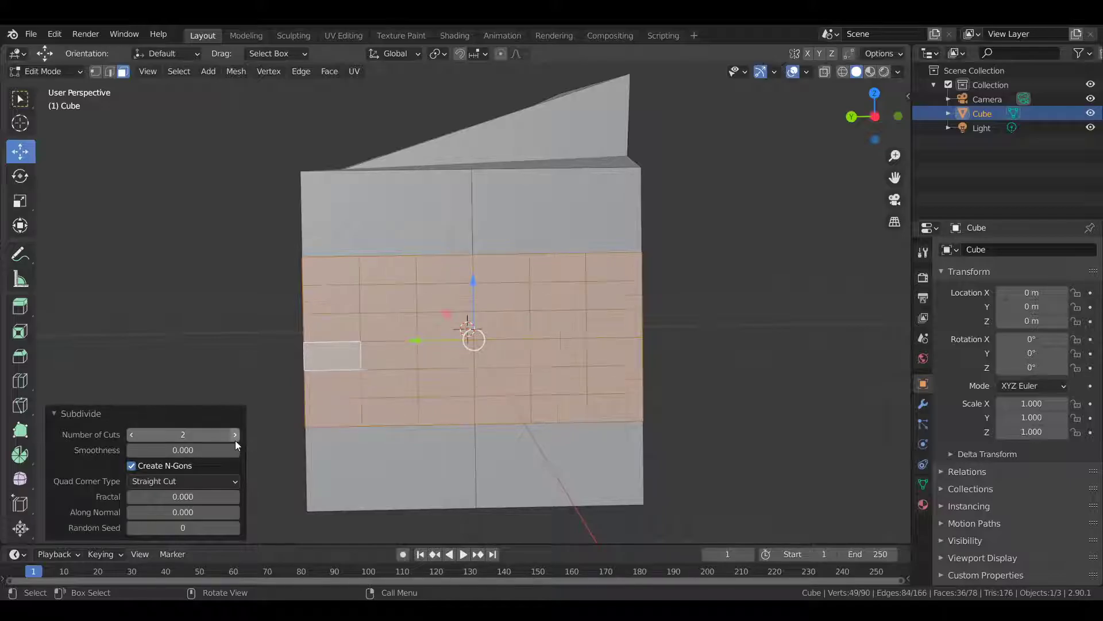
{"action": "left_click", "coordinate": [236, 440]}
{"action": "middle_click_drag", "start_coordinate": [489, 482], "coordinate": [639, 473]}
{"action": "middle_click_drag", "start_coordinate": [578, 452], "coordinate": [586, 424]}
{"action": "scroll", "coordinate": [695, 424], "scroll_direction": "down", "scroll_amount": 3}
{"action": "key", "text": "Tab"}
{"action": "scroll", "coordinate": [510, 362], "scroll_direction": "up", "scroll_amount": 3}
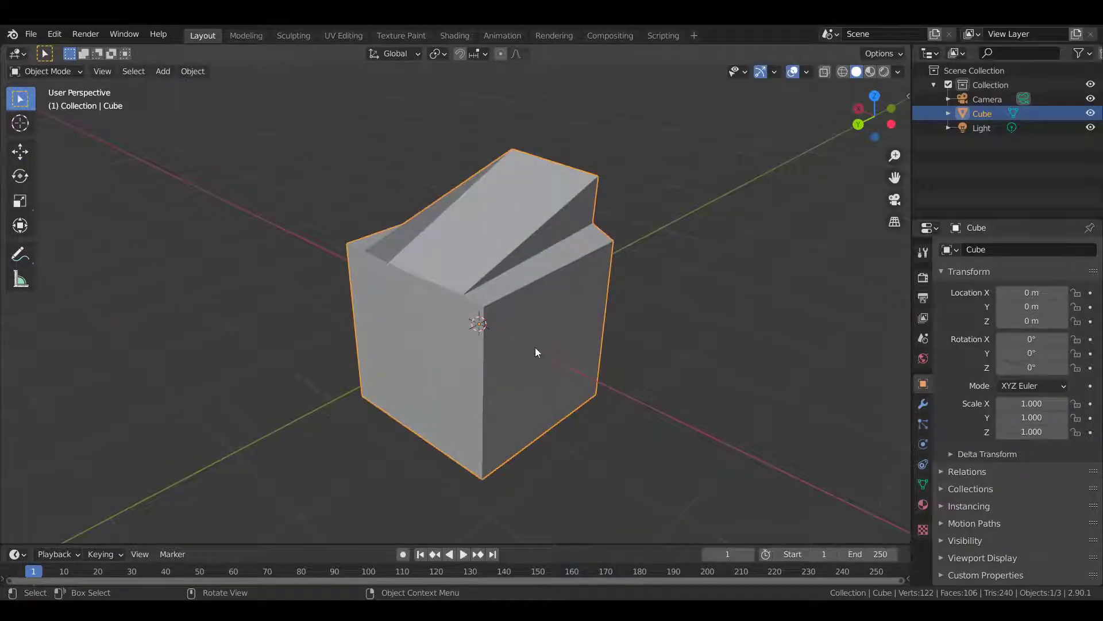
- In Edit Mode, extrude the finely subdivided middle faces outward from the flat side, and clear the selection
{"action": "key", "text": "Tab"}
{"action": "key", "text": "e"}
{"action": "left_click", "coordinate": [604, 366]}
{"action": "middle_click_drag", "start_coordinate": [703, 406], "coordinate": [552, 351]}
{"action": "key", "text": "alt+a"}
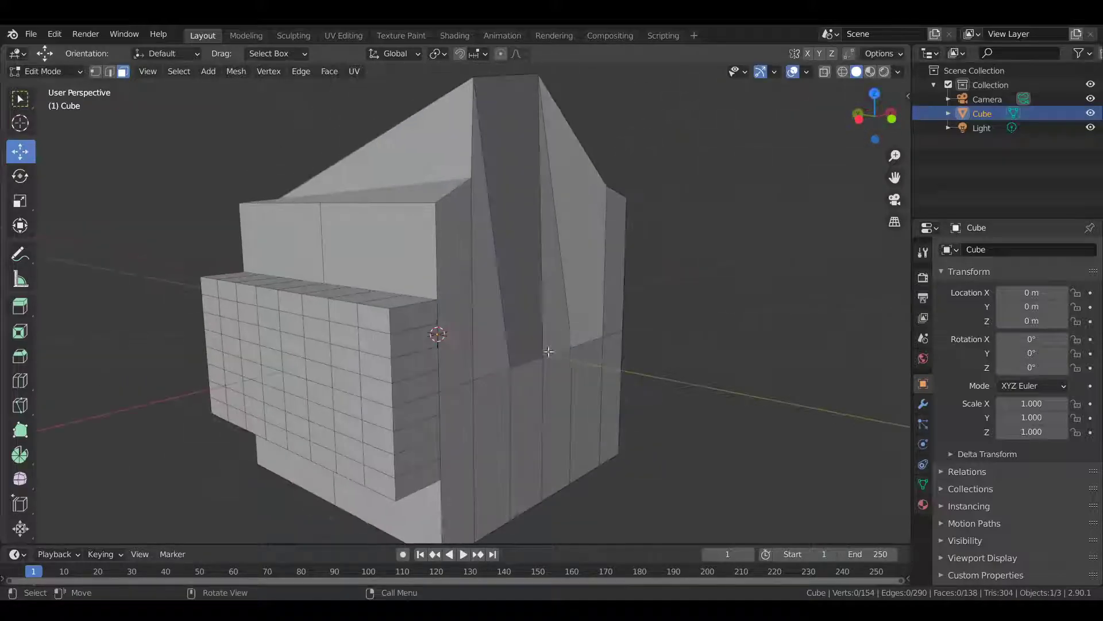
- Check the extruded block in Object Mode, and look over the mesh tools available in Edit Mode
{"action": "key", "text": "Tab"}
{"action": "scroll", "coordinate": [553, 351], "scroll_direction": "down", "scroll_amount": 2}
{"action": "key", "text": "Tab"}
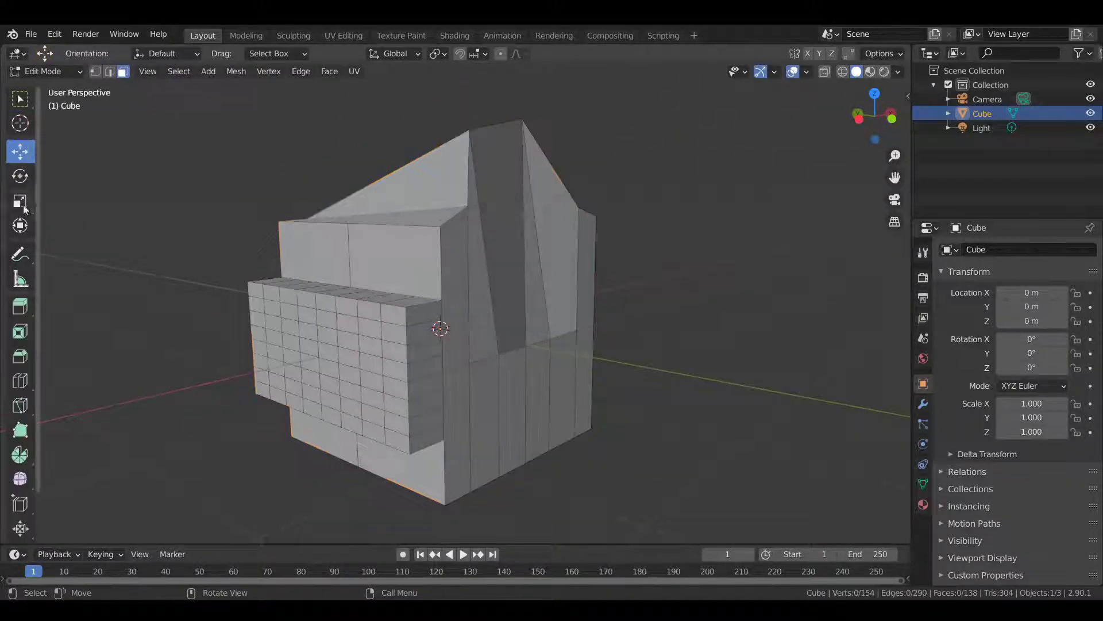
{"action": "scroll", "coordinate": [29, 336], "scroll_direction": "down", "scroll_amount": 1}
{"action": "scroll", "coordinate": [295, 397], "scroll_direction": "down", "scroll_amount": 2}
{"action": "scroll", "coordinate": [295, 396], "scroll_direction": "up", "scroll_amount": 3}
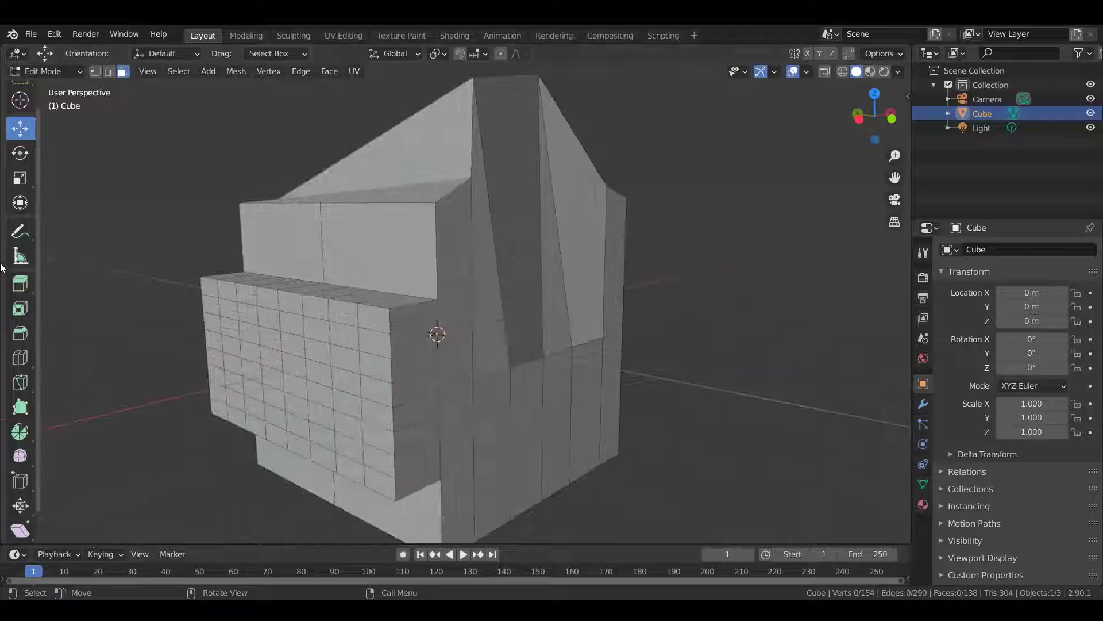
{"action": "scroll", "coordinate": [3, 267], "scroll_direction": "up", "scroll_amount": 1}
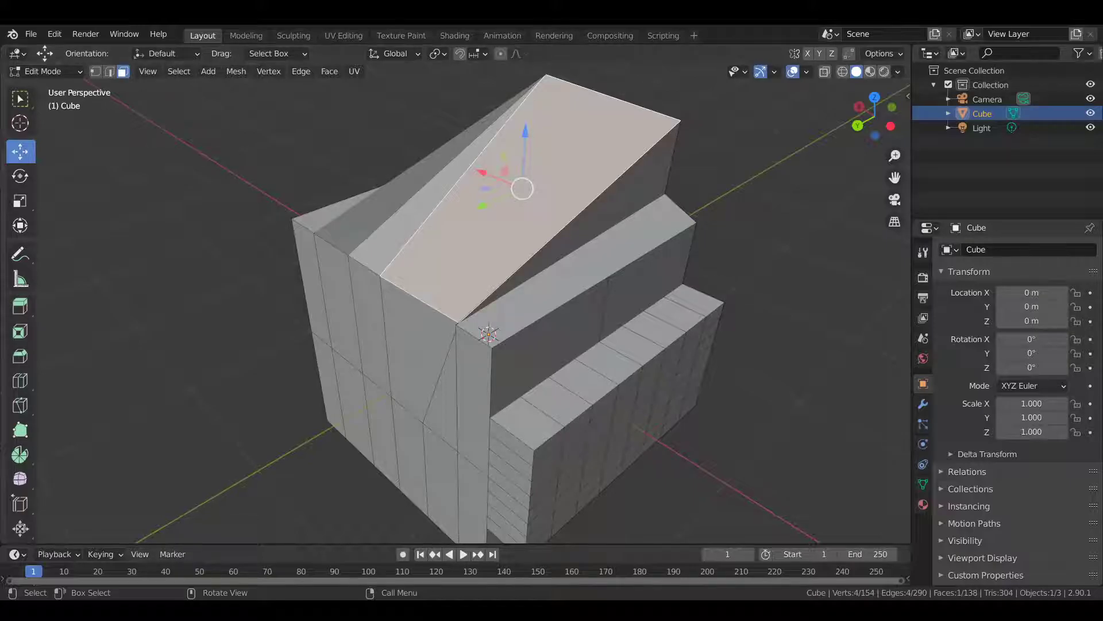
- Select the third narrow face in the upper row of the vertically divided side, and check the cube in Object Mode
{"action": "middle_click_drag", "start_coordinate": [586, 357], "coordinate": [605, 209]}
{"action": "middle_click_drag", "start_coordinate": [534, 279], "coordinate": [527, 361]}
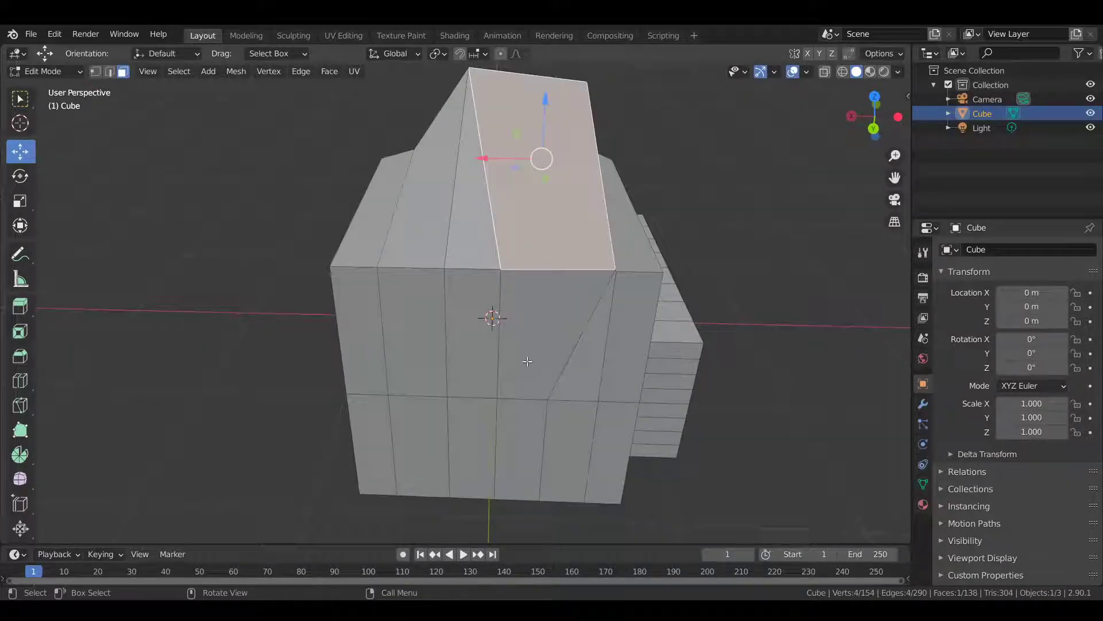
{"action": "left_click", "coordinate": [481, 350]}
{"action": "scroll", "coordinate": [517, 328], "scroll_direction": "down", "scroll_amount": 3}
{"action": "key", "text": "Tab"}
{"action": "key", "text": "Tab"}
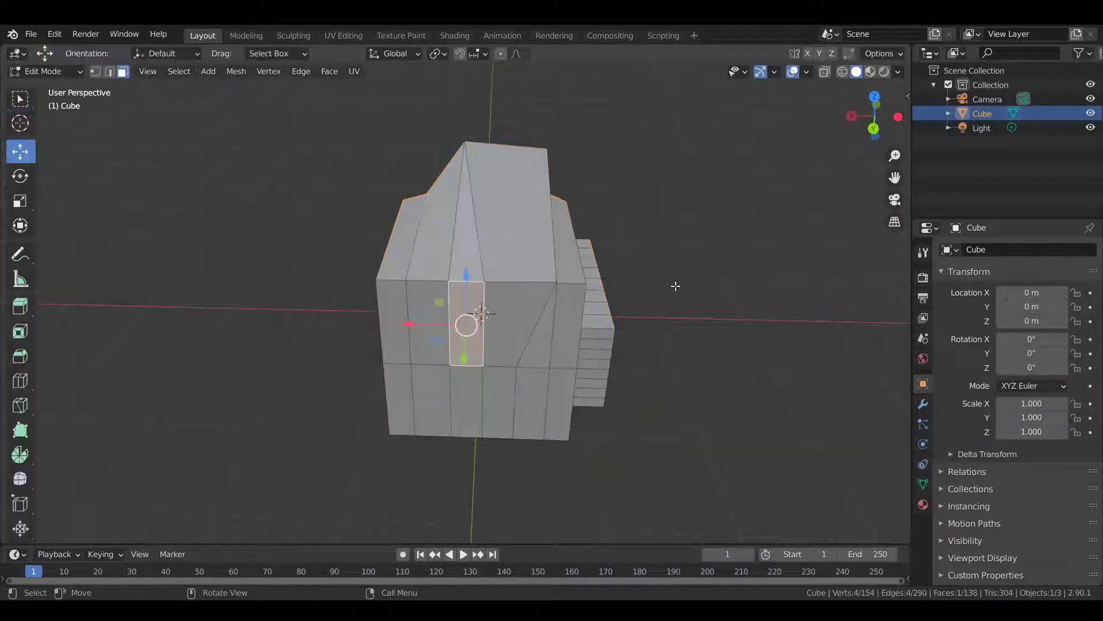
- Clear the selection, add a plane to the mesh, and move it about -2.83 m in X, -1.16 m in Y and 1.58 m in Z
{"action": "key", "text": "alt+a"}
{"action": "key", "text": "shift+a"}
{"action": "left_click", "coordinate": [682, 281]}
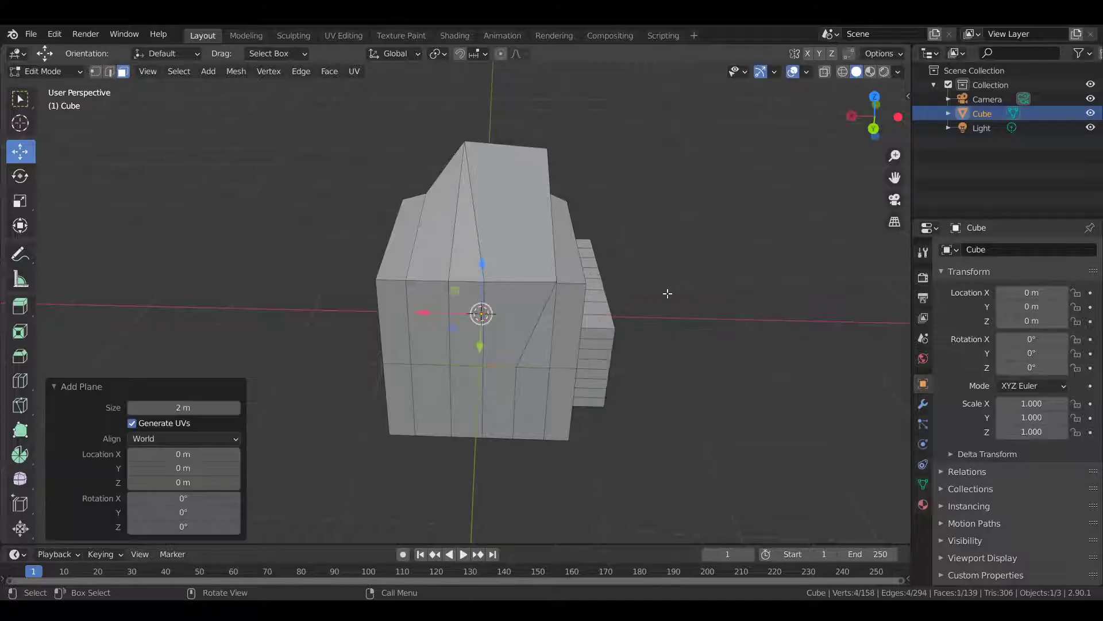
{"action": "key", "text": "g"}
{"action": "left_click", "coordinate": [791, 156]}
{"action": "middle_click_drag", "start_coordinate": [790, 156], "coordinate": [911, 72]}
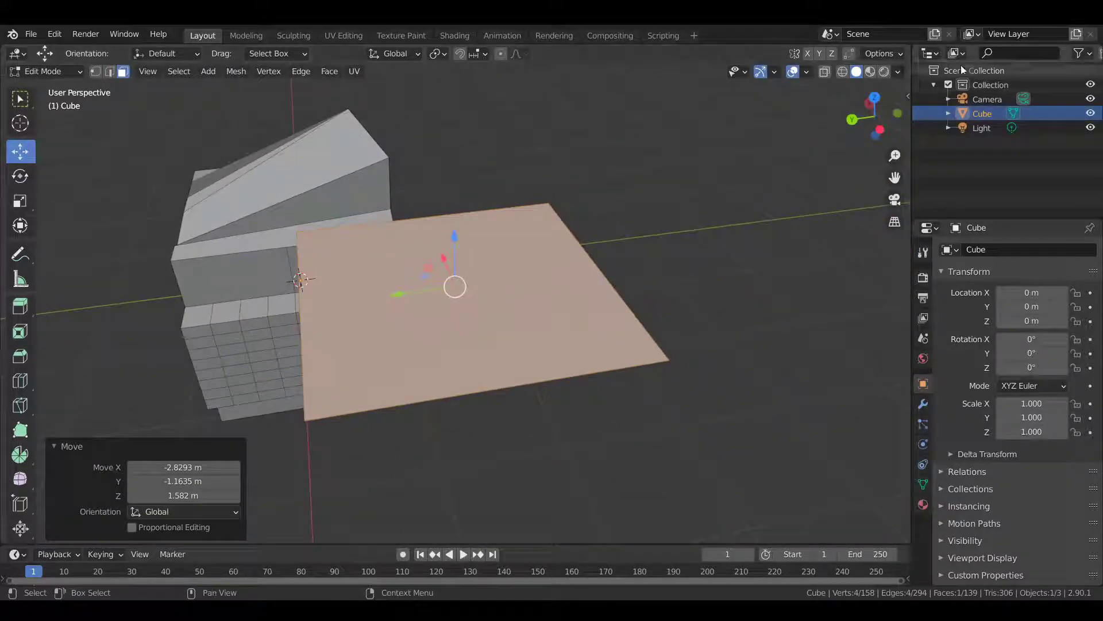
- Open the viewport shading options, and inspect the added plane from above and below in Edit Mode and Object Mode
{"action": "left_click", "coordinate": [899, 72]}
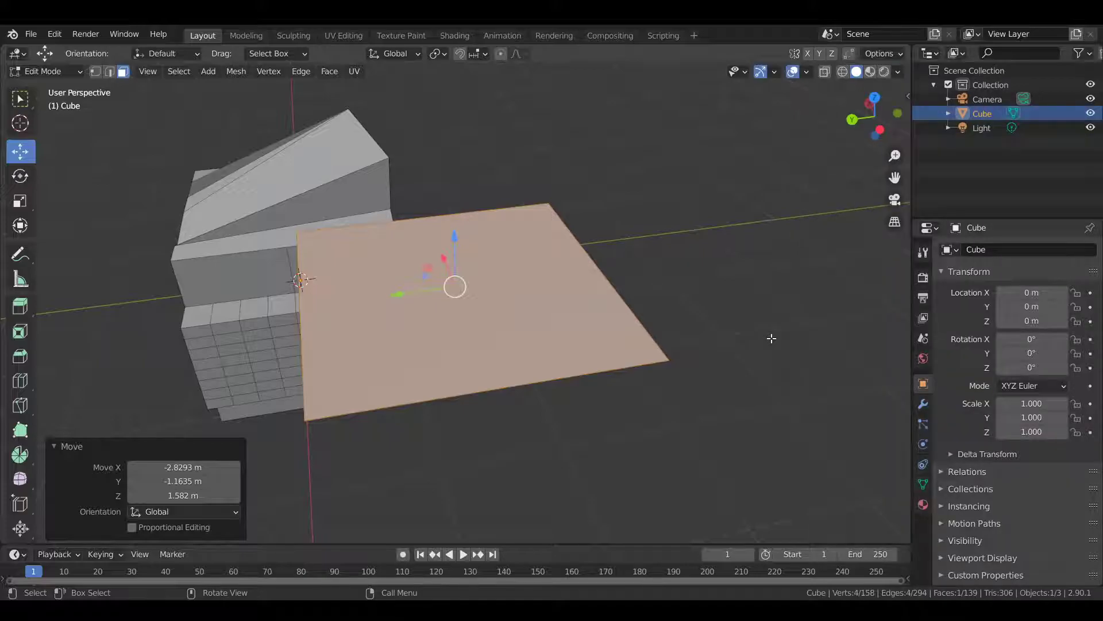
{"action": "middle_click_drag", "start_coordinate": [742, 338], "coordinate": [626, 189]}
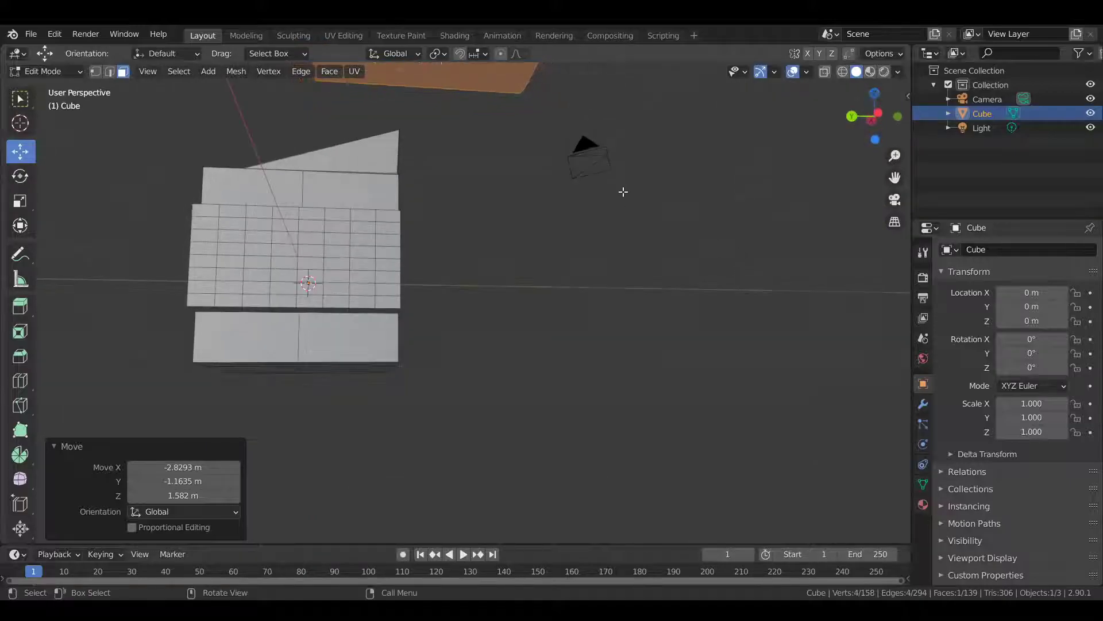
{"action": "left_click", "coordinate": [594, 148]}
{"action": "middle_click_drag", "start_coordinate": [593, 148], "coordinate": [611, 367]}
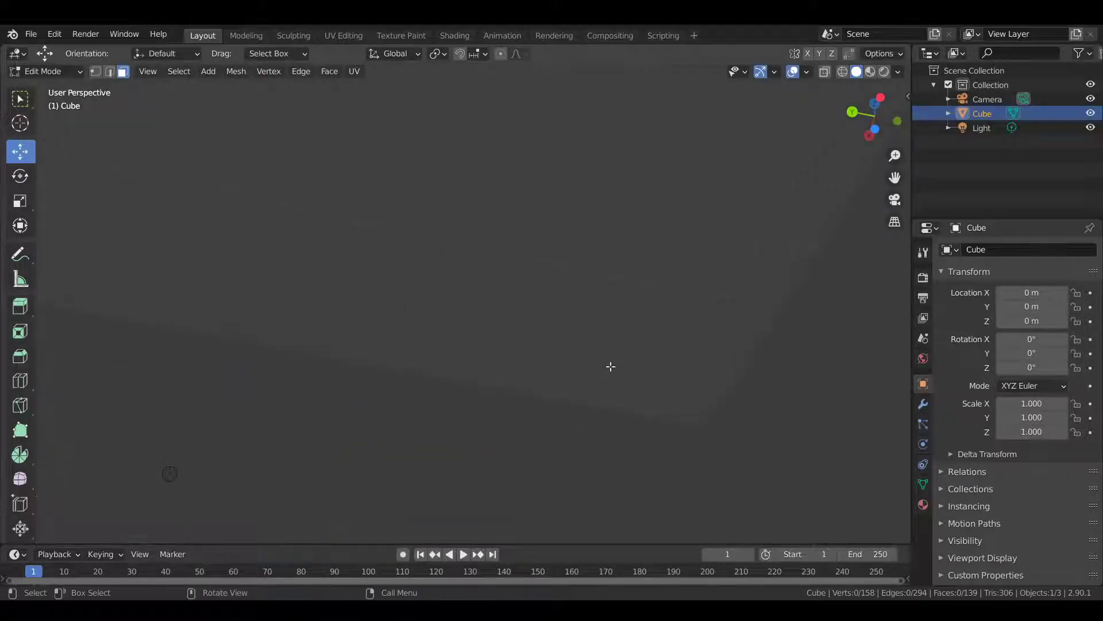
{"action": "key", "text": "Tab"}
{"action": "left_click", "coordinate": [557, 313]}
{"action": "middle_click_drag", "start_coordinate": [699, 357], "coordinate": [473, 295]}
{"action": "left_click", "coordinate": [480, 354]}
{"action": "key", "text": "Tab"}
{"action": "key", "text": "Tab"}
{"action": "middle_click_drag", "start_coordinate": [605, 323], "coordinate": [660, 352]}
- Try rotating the whole object with the Rotate tool in Object Mode, and undo the rotation
{"action": "left_click", "coordinate": [19, 175]}
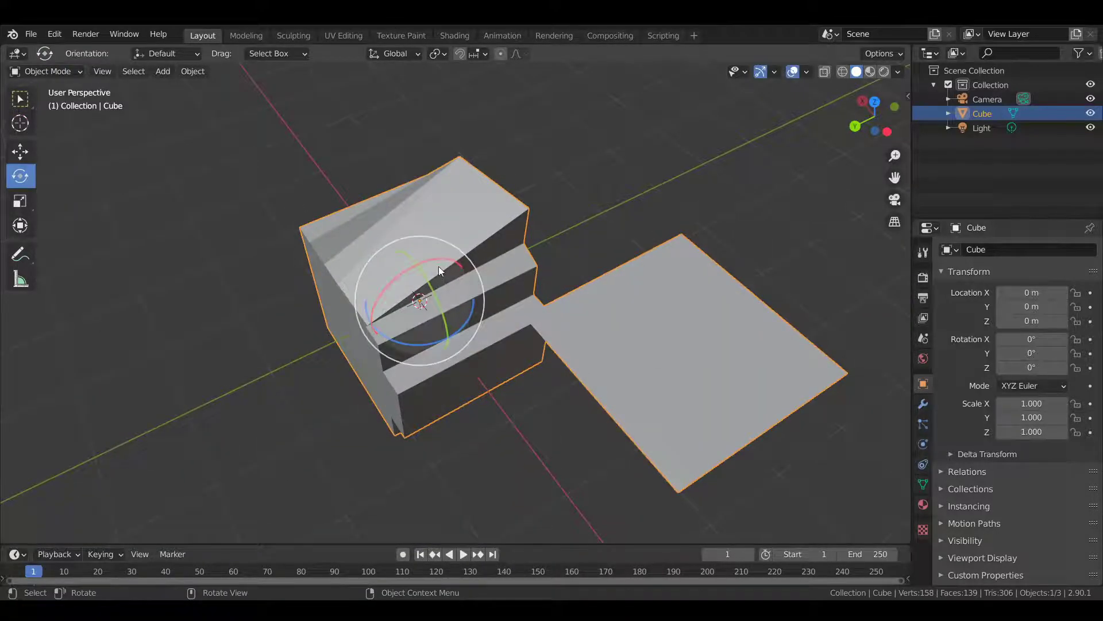
{"action": "left_click_drag", "start_coordinate": [426, 261], "coordinate": [494, 433]}
{"action": "key", "text": "ctrl+z"}
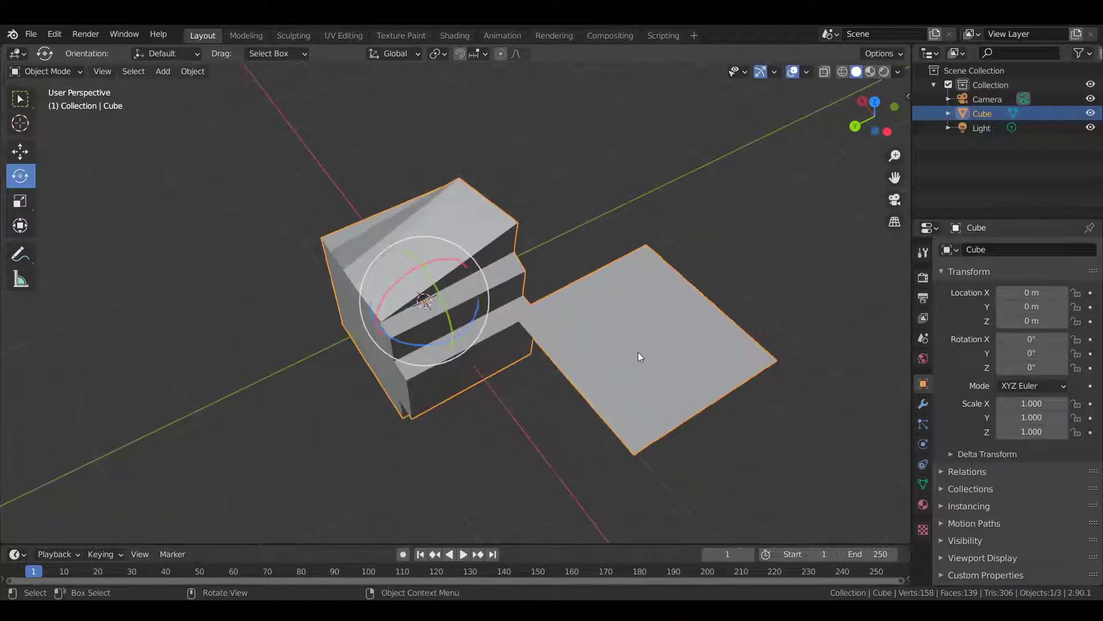
- In Edit Mode, select the plane, find the Flip normals command with the operator search and apply it, and check the plane in Object Mode
{"action": "key", "text": "Tab"}
{"action": "left_click", "coordinate": [632, 336]}
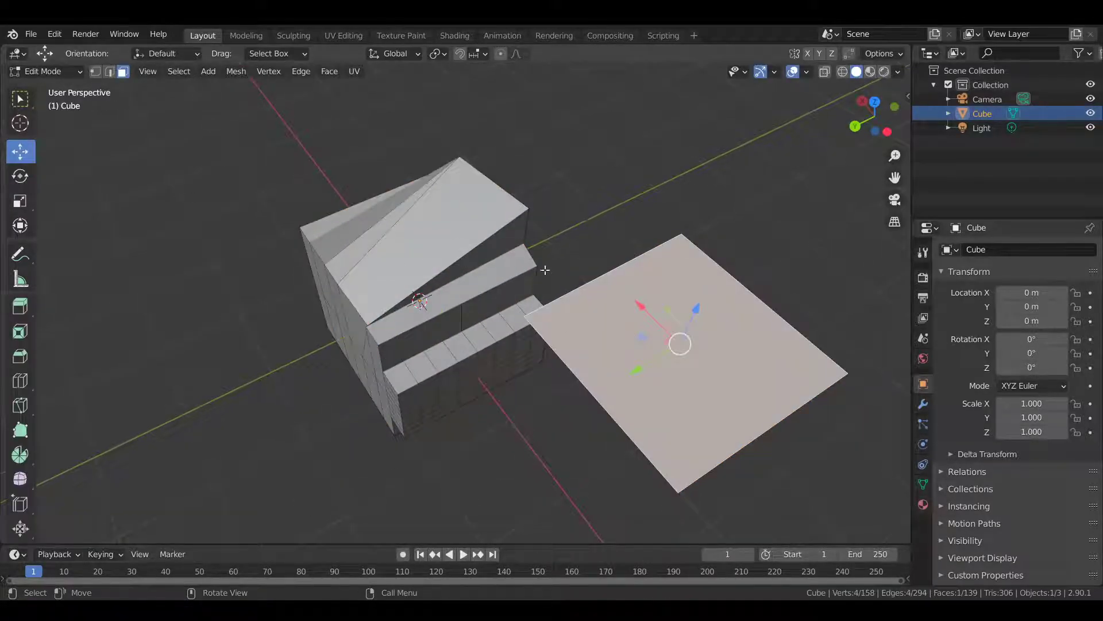
{"action": "middle_click_drag", "start_coordinate": [548, 272], "coordinate": [463, 167]}
{"action": "middle_click_drag", "start_coordinate": [519, 202], "coordinate": [603, 316]}
{"action": "key", "text": "F3"}
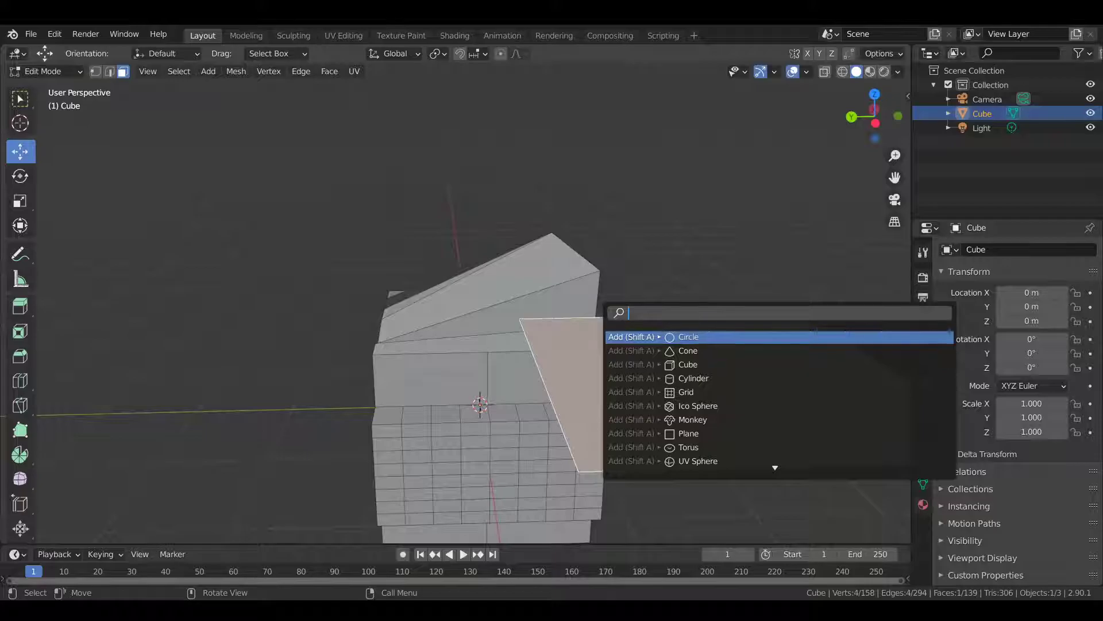
{"action": "scroll", "coordinate": [724, 446], "scroll_direction": "down", "scroll_amount": 14}
{"action": "scroll", "coordinate": [724, 445], "scroll_direction": "up", "scroll_amount": 15}
{"action": "scroll", "coordinate": [715, 443], "scroll_direction": "down", "scroll_amount": 6}
{"action": "type", "text": "flip"}
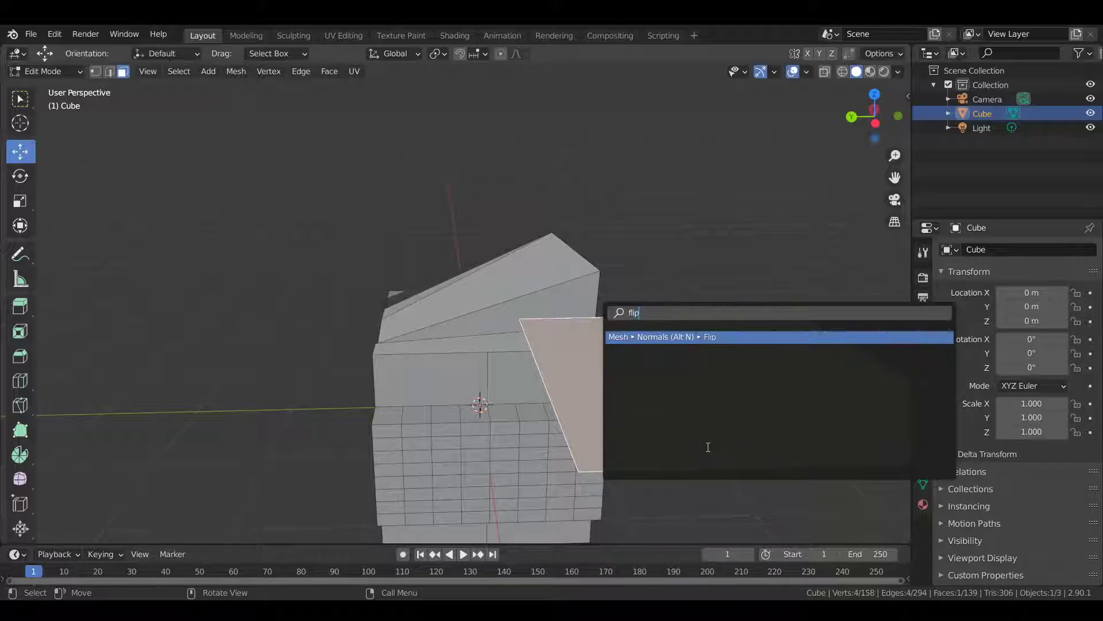
{"action": "key", "text": "Return"}
{"action": "key", "text": "Tab"}
{"action": "middle_click_drag", "start_coordinate": [668, 280], "coordinate": [588, 196]}
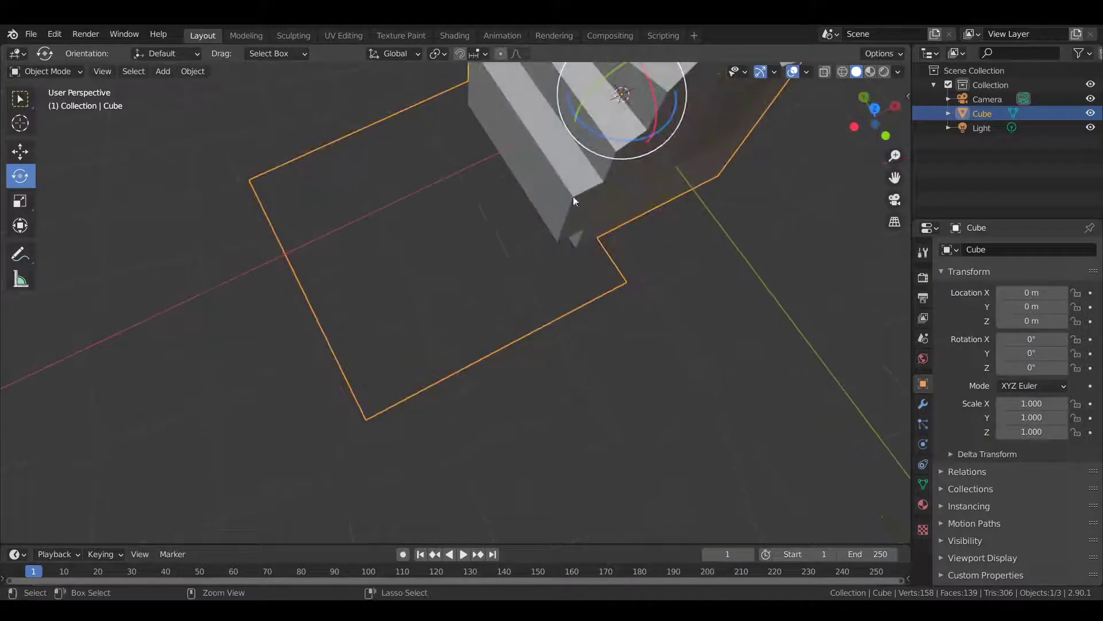
- Flip the plane's normals back in Edit Mode by repeating the Flip command
{"action": "key", "text": "Tab"}
{"action": "key", "text": "F3"}
{"action": "key", "text": "Return"}
- Browse the full list of mesh commands in the operator search, including the normals and shading entries, and dismiss it
{"action": "key", "text": "F3"}
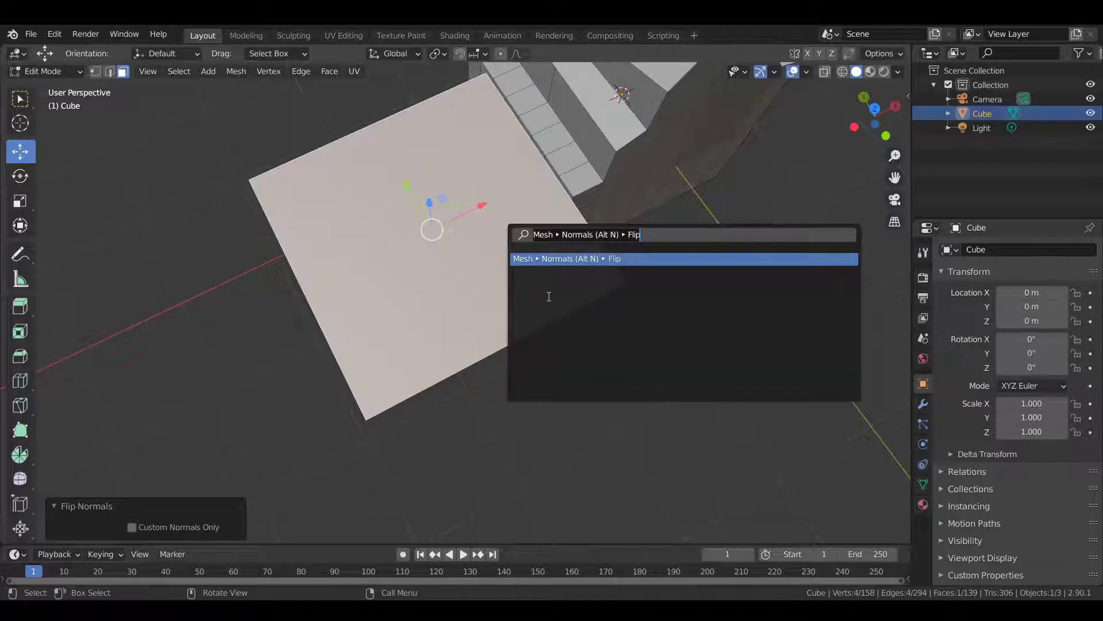
{"action": "key", "text": "BackSpace"}
{"action": "scroll", "coordinate": [643, 335], "scroll_direction": "up", "scroll_amount": 18}
{"action": "scroll", "coordinate": [646, 336], "scroll_direction": "up", "scroll_amount": 11}
{"action": "scroll", "coordinate": [645, 330], "scroll_direction": "down", "scroll_amount": 12}
{"action": "scroll", "coordinate": [627, 325], "scroll_direction": "down", "scroll_amount": 20}
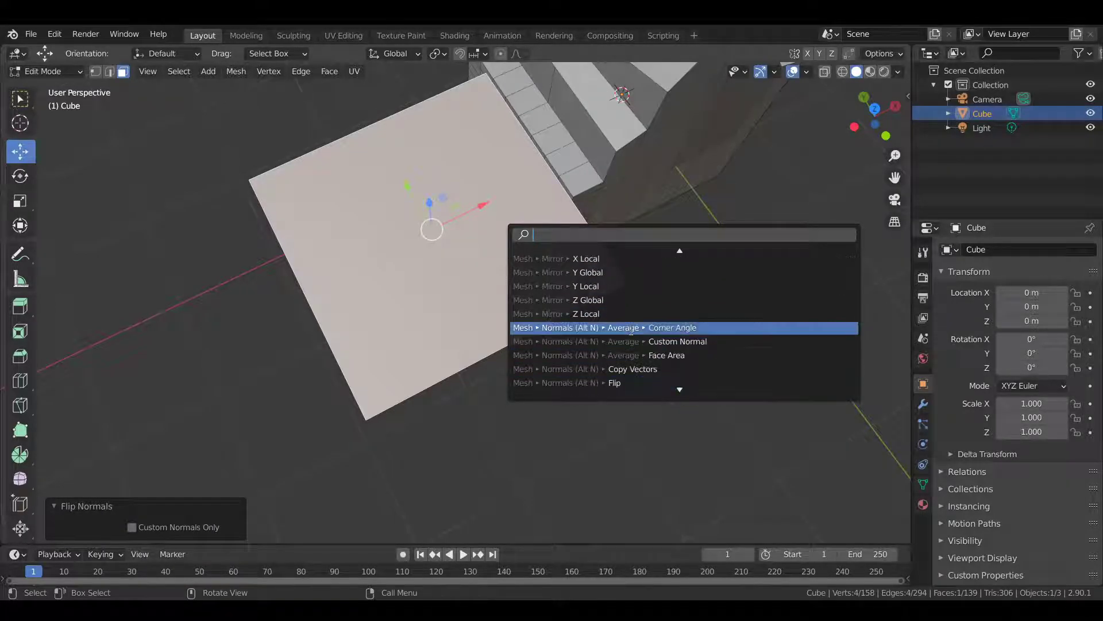
{"action": "scroll", "coordinate": [632, 330], "scroll_direction": "down", "scroll_amount": 17}
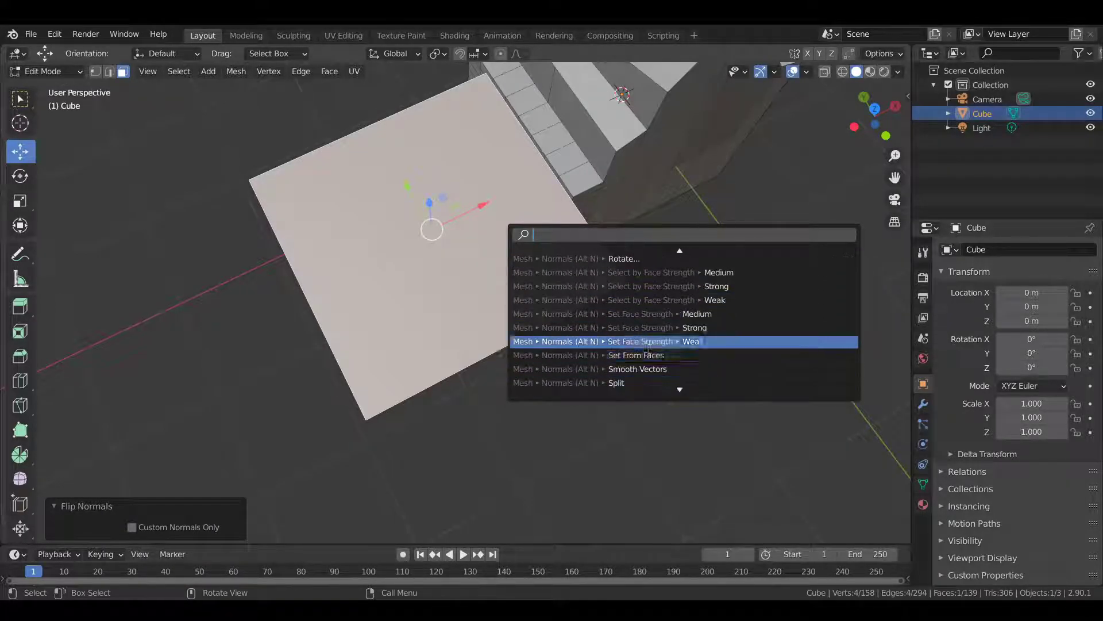
{"action": "scroll", "coordinate": [650, 349], "scroll_direction": "down", "scroll_amount": 12}
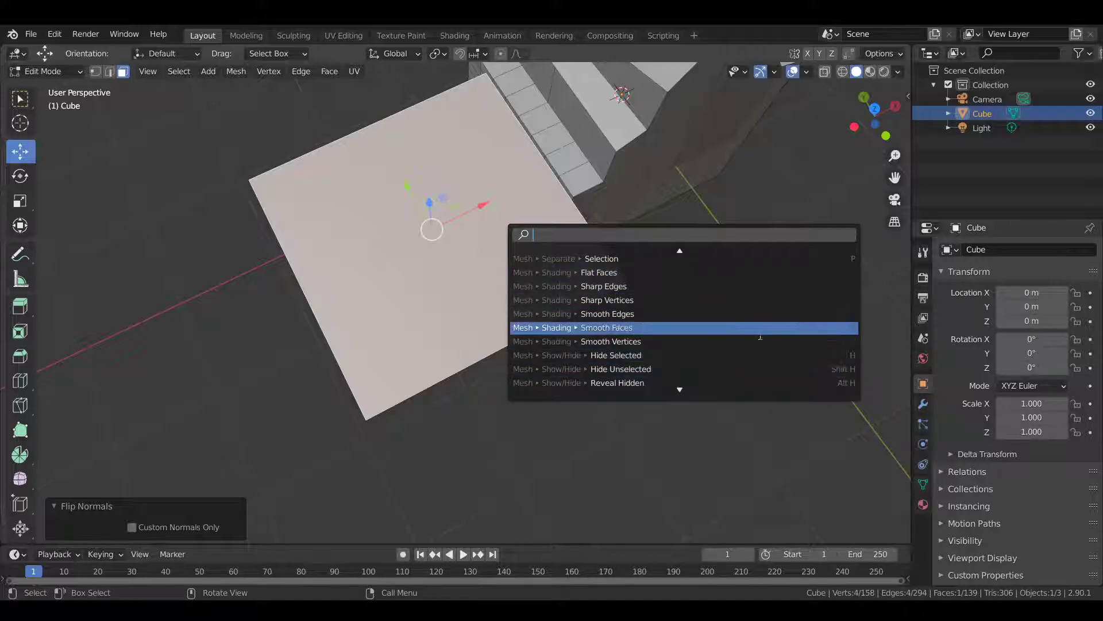
{"action": "scroll", "coordinate": [761, 336], "scroll_direction": "down", "scroll_amount": 6}
{"action": "key", "text": "Escape"}
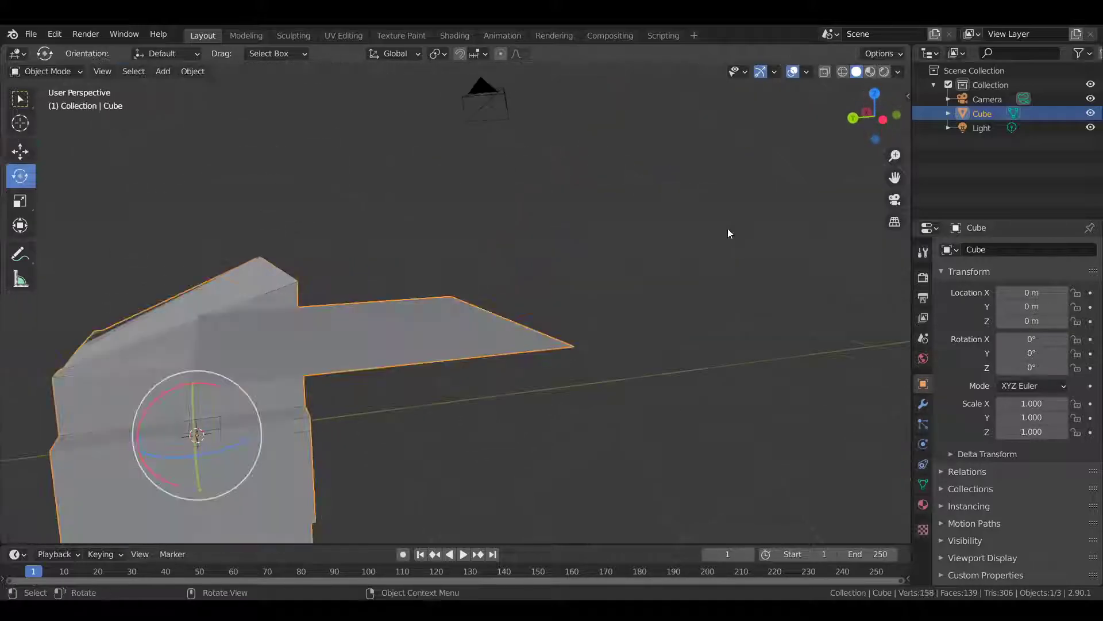
- Examine the plane's visibility from below and above alongside the block in Object Mode
{"action": "middle_click_drag", "start_coordinate": [641, 275], "coordinate": [425, 224]}
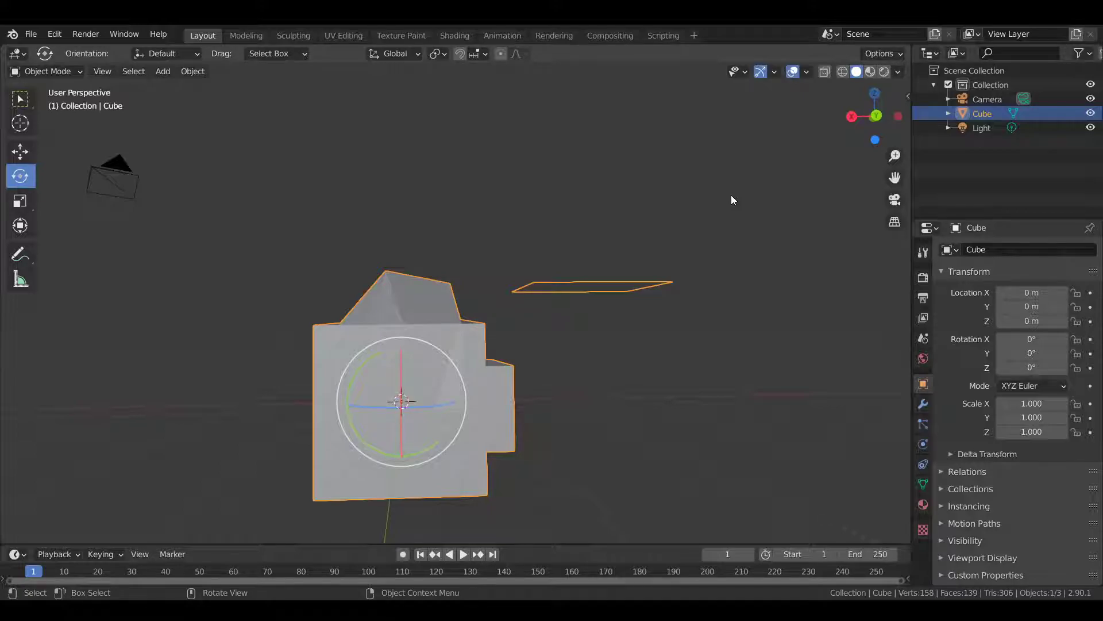
{"action": "middle_click_drag", "start_coordinate": [709, 272], "coordinate": [649, 341]}
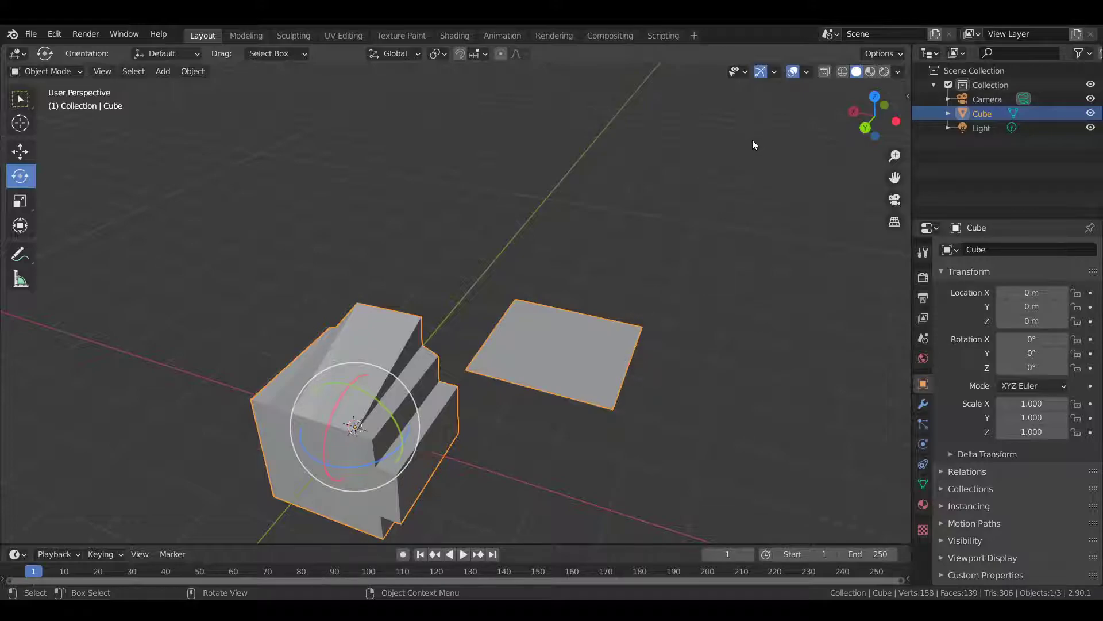
{"action": "middle_click_drag", "start_coordinate": [574, 165], "coordinate": [606, 360]}
{"action": "middle_click_drag", "start_coordinate": [549, 393], "coordinate": [606, 357]}
{"action": "left_click", "coordinate": [523, 358]}
- In Edit Mode, add a cube to the mesh, move it clear of the existing block, and clear the selection
{"action": "key", "text": "Tab"}
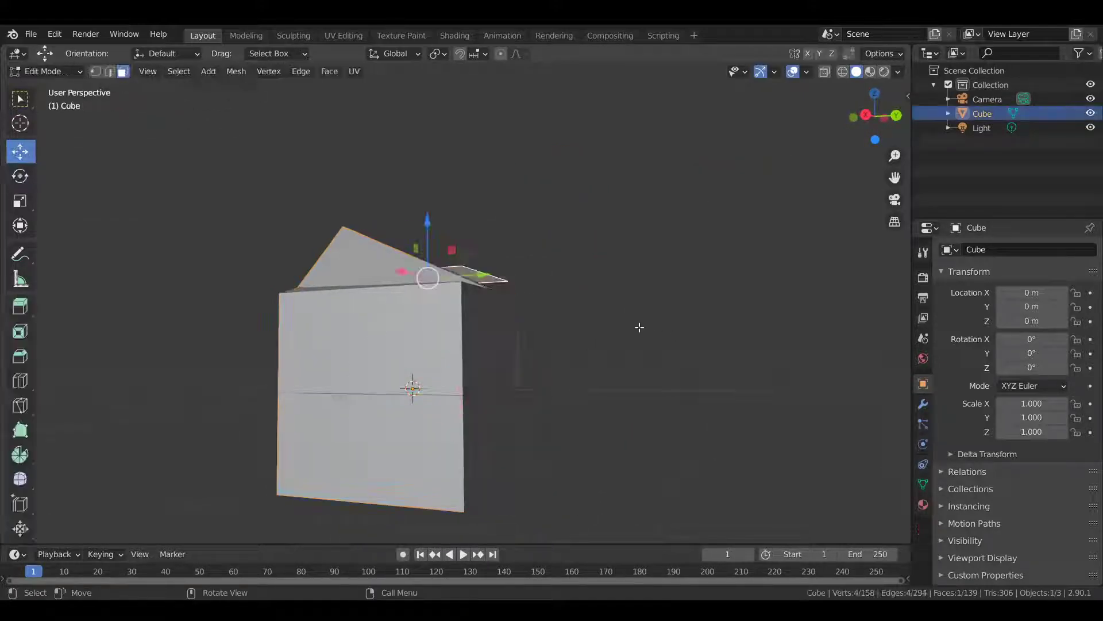
{"action": "key", "text": "shift+a"}
{"action": "left_click", "coordinate": [598, 346]}
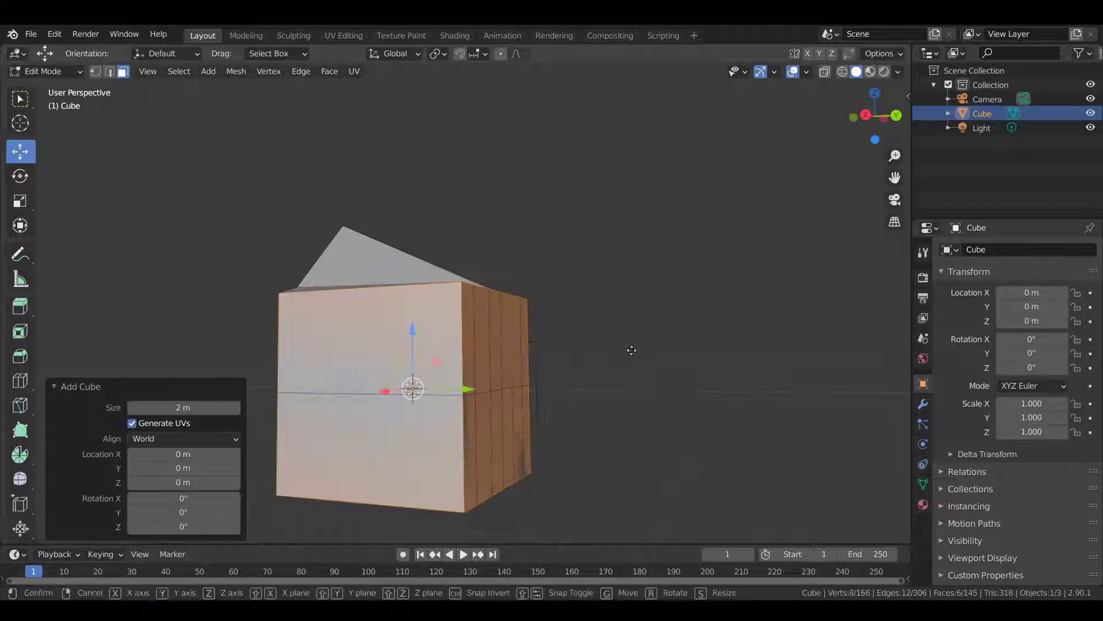
{"action": "key", "text": "g"}
{"action": "left_click", "coordinate": [771, 355]}
{"action": "middle_click_drag", "start_coordinate": [771, 355], "coordinate": [690, 442]}
{"action": "key", "text": "g"}
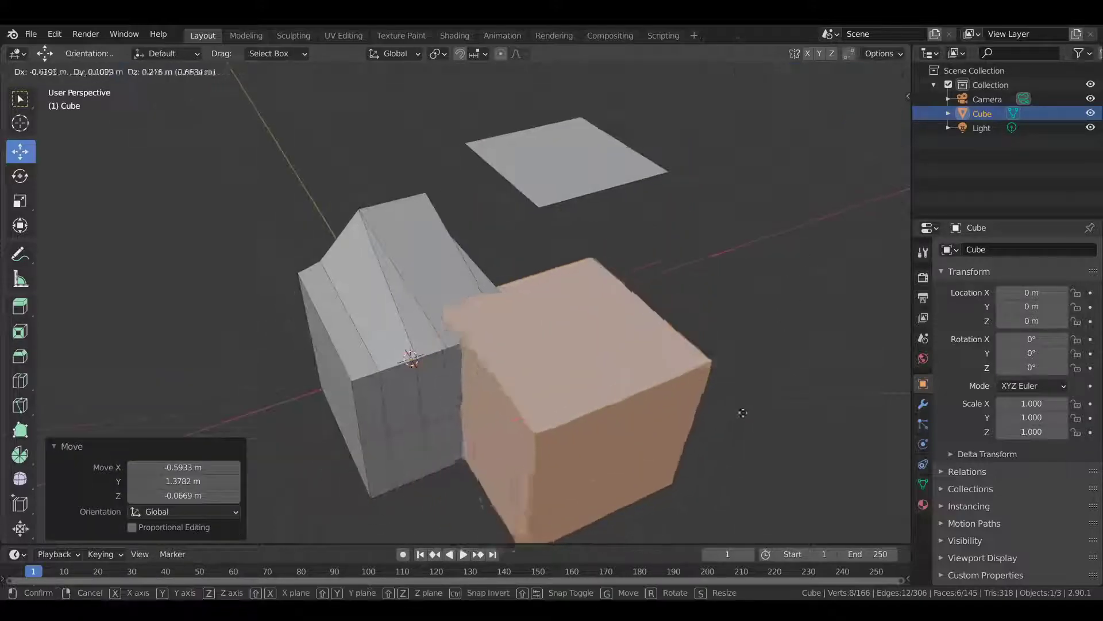
{"action": "left_click", "coordinate": [836, 293]}
{"action": "middle_click_drag", "start_coordinate": [681, 386], "coordinate": [729, 284]}
{"action": "left_click", "coordinate": [670, 340]}
- Turn on X-ray display and look through the block at its inner faces
{"action": "middle_click_drag", "start_coordinate": [670, 340], "coordinate": [627, 319]}
{"action": "scroll", "coordinate": [533, 277], "scroll_direction": "up", "scroll_amount": 1}
{"action": "middle_click_drag", "start_coordinate": [532, 278], "coordinate": [514, 295]}
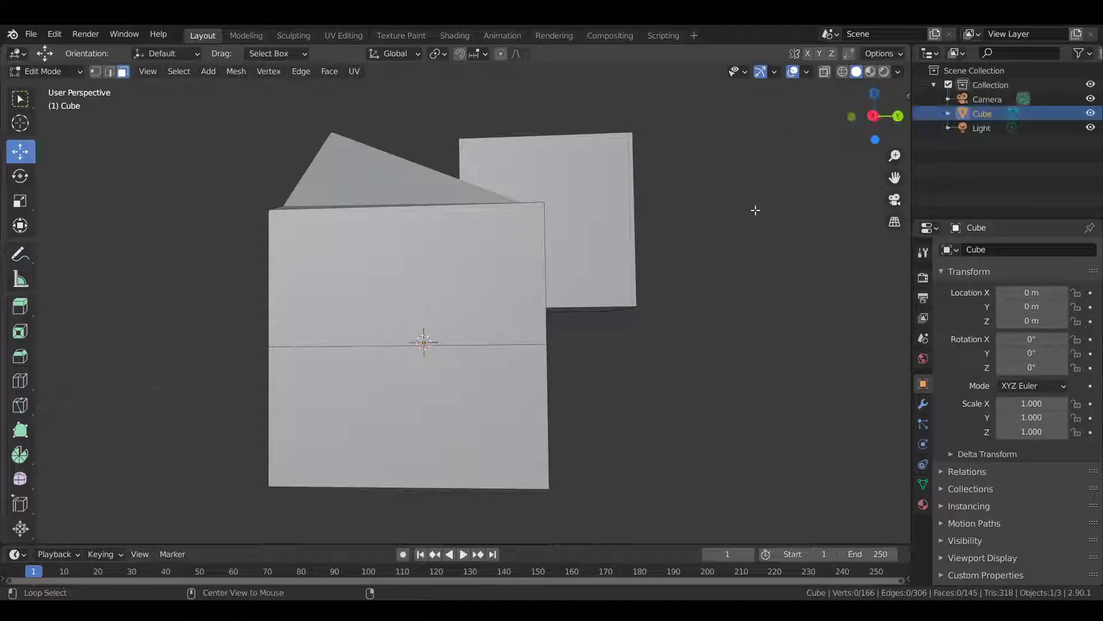
{"action": "left_click", "coordinate": [824, 73]}
{"action": "middle_click_drag", "start_coordinate": [633, 272], "coordinate": [602, 276]}
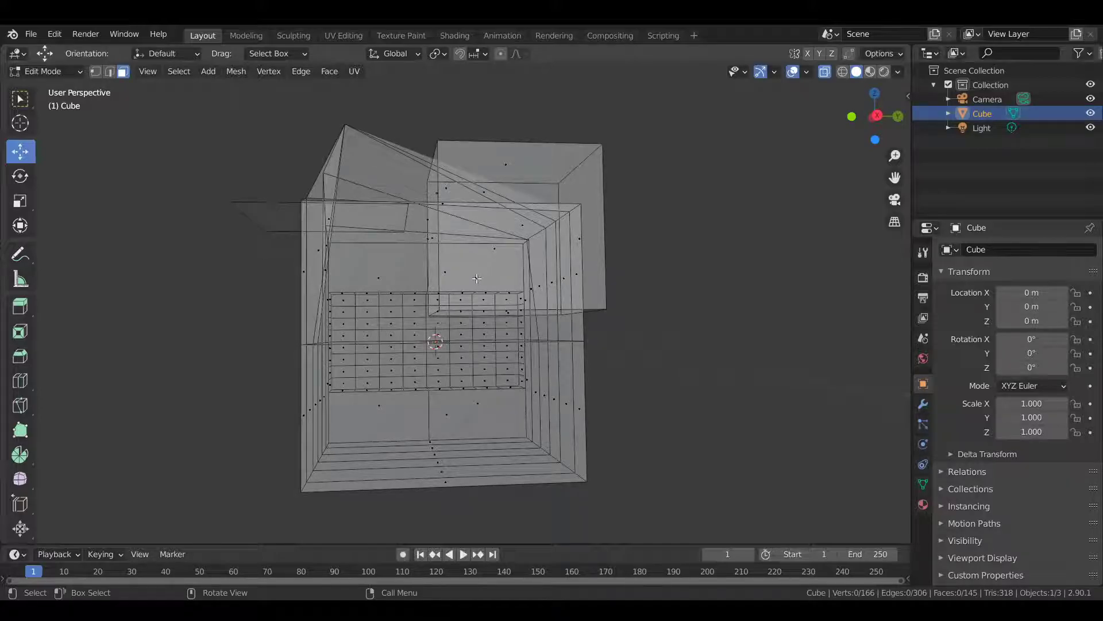
{"action": "left_click", "coordinate": [477, 278]}
{"action": "scroll", "coordinate": [352, 254], "scroll_direction": "up", "scroll_amount": 4}
{"action": "middle_click_drag", "start_coordinate": [353, 254], "coordinate": [388, 272]}
- Select the block's far-side faces one after another through its front, ending on a face above the finely subdivided grid
{"action": "left_click", "coordinate": [347, 305]}
{"action": "left_click", "coordinate": [385, 305]}
{"action": "left_click", "coordinate": [391, 286]}
{"action": "left_click", "coordinate": [426, 286]}
{"action": "left_click", "coordinate": [431, 310]}
{"action": "left_click", "coordinate": [482, 313]}
{"action": "left_click", "coordinate": [545, 248]}
{"action": "scroll", "coordinate": [729, 194], "scroll_direction": "down", "scroll_amount": 2}
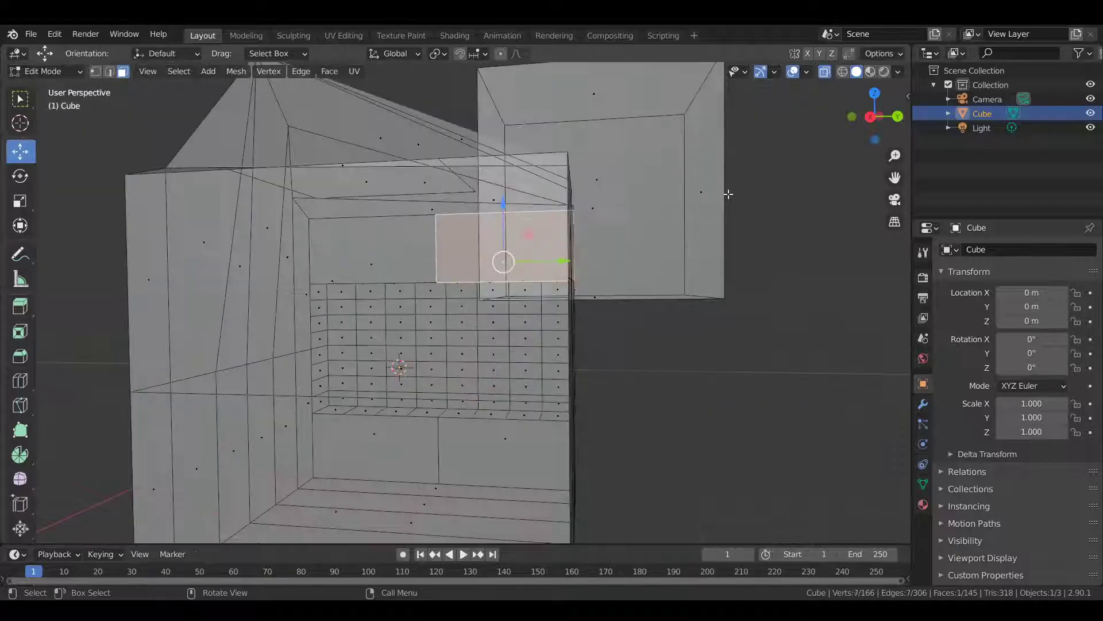
- Select the separate cube's bottom face and its large far side face through the mesh, and clear the selection
{"action": "left_click", "coordinate": [595, 260]}
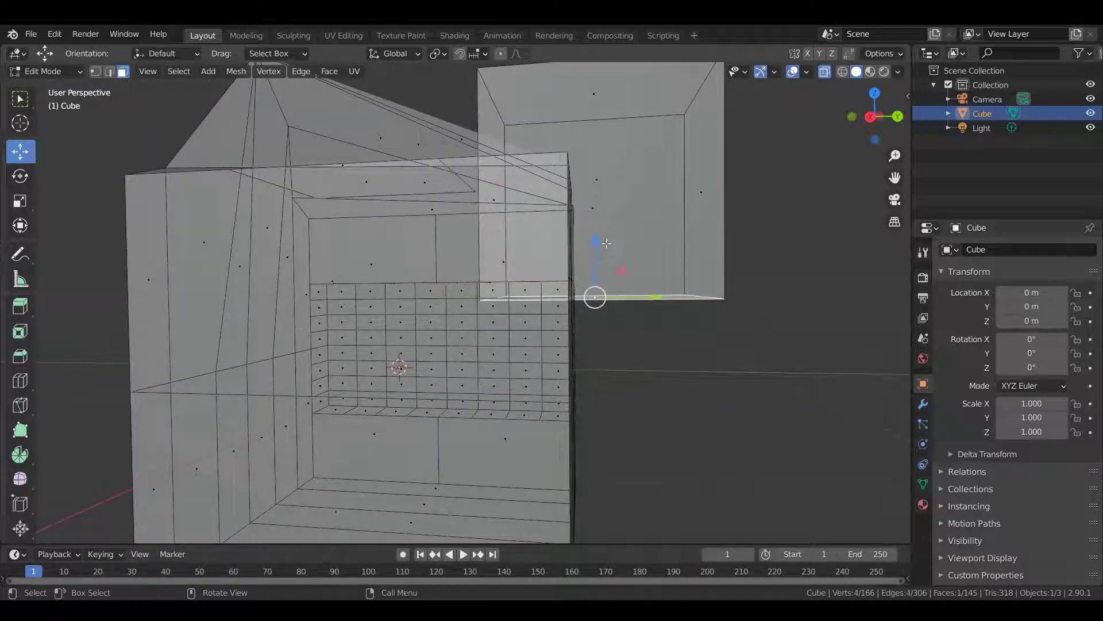
{"action": "middle_click_drag", "start_coordinate": [606, 244], "coordinate": [613, 229]}
{"action": "left_click", "coordinate": [613, 228]}
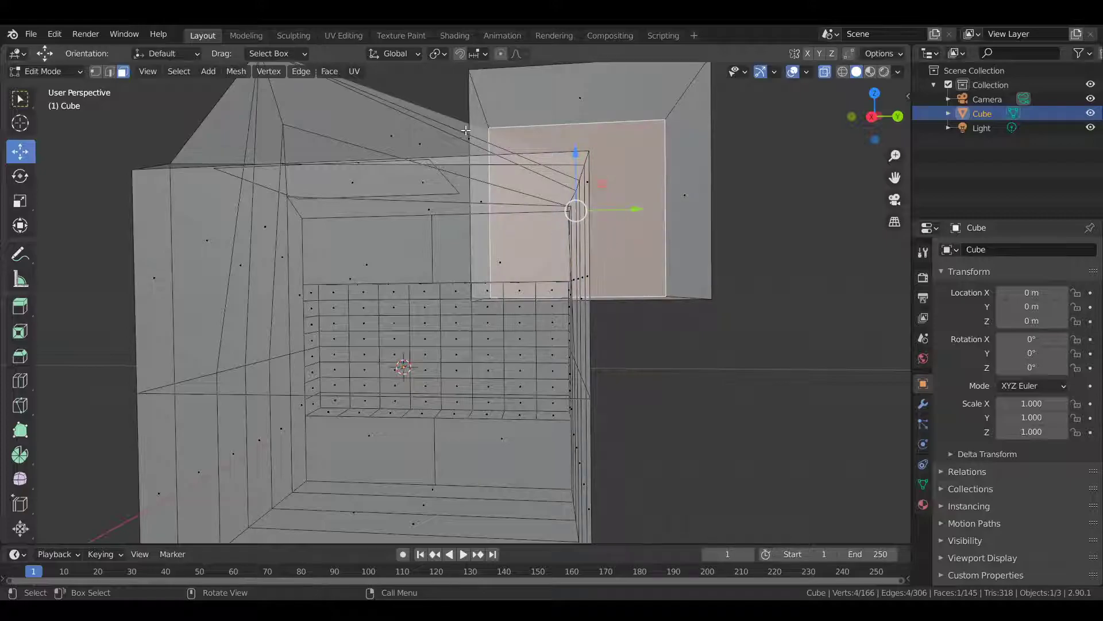
{"action": "key", "text": "alt+a"}
- Select the separate cube's outer side face in the X-ray display and view it against the whole mesh
{"action": "middle_click_drag", "start_coordinate": [713, 206], "coordinate": [668, 224]}
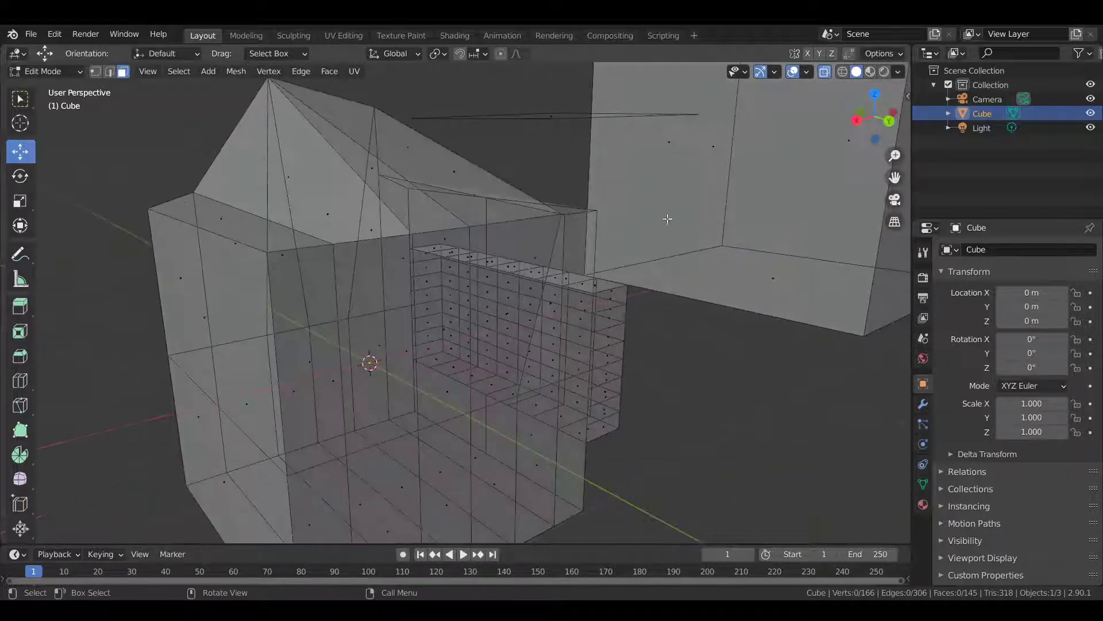
{"action": "scroll", "coordinate": [668, 224], "scroll_direction": "down", "scroll_amount": 5}
{"action": "left_click", "coordinate": [577, 245]}
{"action": "middle_click_drag", "start_coordinate": [577, 245], "coordinate": [695, 311]}
{"action": "scroll", "coordinate": [695, 311], "scroll_direction": "up", "scroll_amount": 3}
{"action": "scroll", "coordinate": [696, 311], "scroll_direction": "down", "scroll_amount": 3}
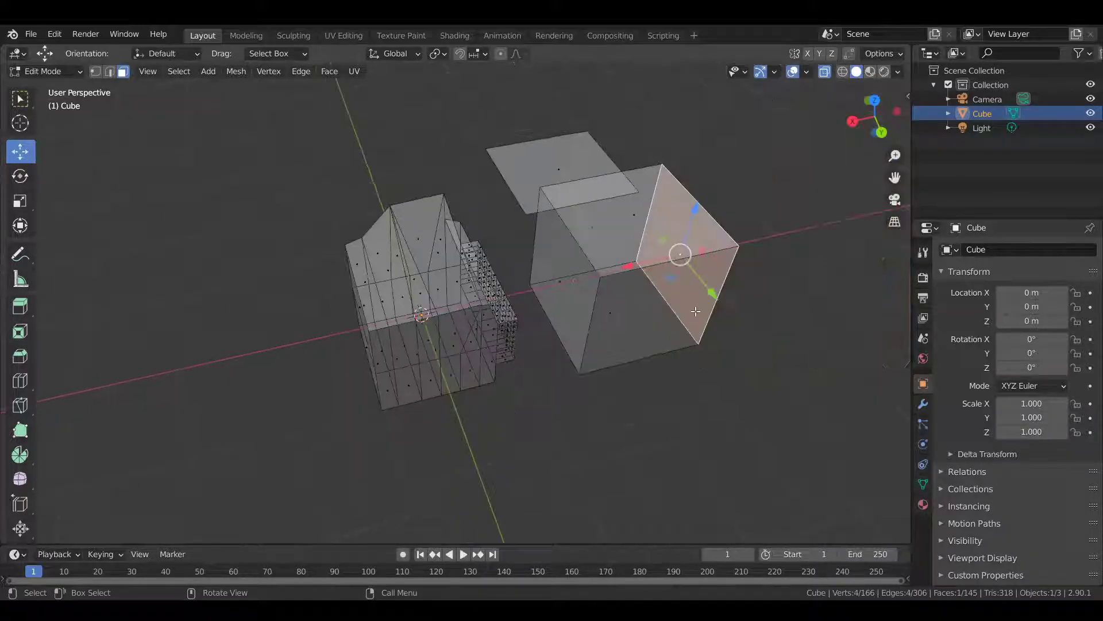
{"action": "scroll", "coordinate": [547, 241], "scroll_direction": "up", "scroll_amount": 3}
- Examine the see-through block, plane and cube from several sides with the X-ray display on
{"action": "middle_click_drag", "start_coordinate": [546, 227], "coordinate": [681, 146]}
{"action": "left_click", "coordinate": [600, 232]}
{"action": "middle_click_drag", "start_coordinate": [575, 240], "coordinate": [510, 190]}
{"action": "left_click_drag", "start_coordinate": [511, 191], "coordinate": [607, 253]}
{"action": "left_click", "coordinate": [601, 278]}
{"action": "left_click", "coordinate": [575, 264], "text": "shift"}
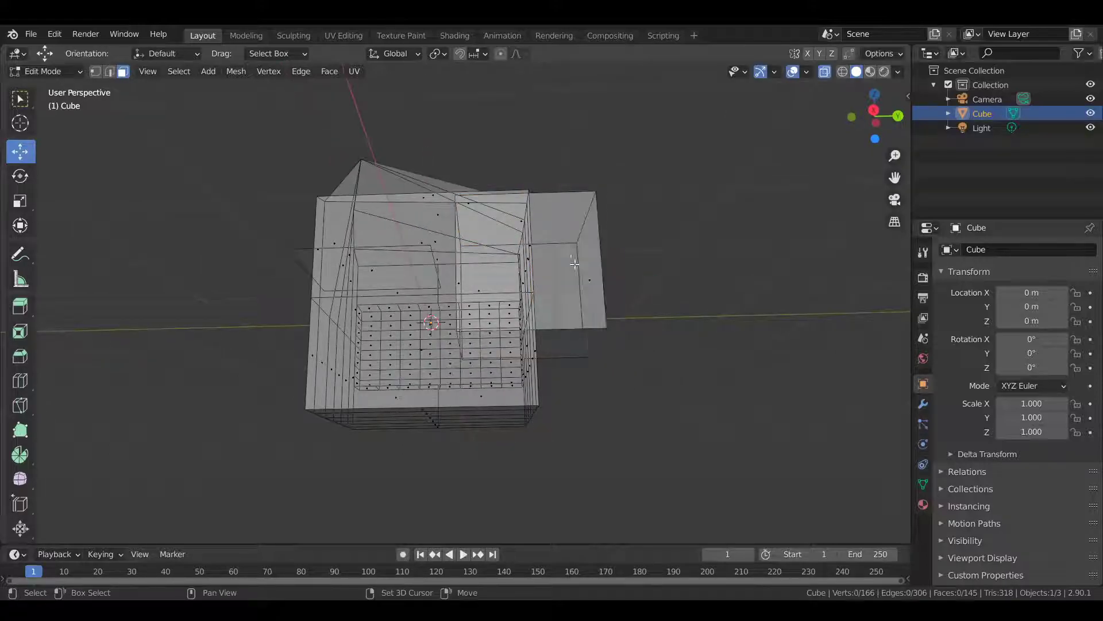
{"action": "left_click", "coordinate": [589, 280], "text": "shift"}
{"action": "left_click", "coordinate": [544, 296], "text": "shift"}
{"action": "middle_click_drag", "start_coordinate": [553, 282], "coordinate": [688, 407], "text": "shift"}
{"action": "left_click", "coordinate": [687, 406]}
{"action": "scroll", "coordinate": [607, 284], "scroll_direction": "down", "scroll_amount": 1}
{"action": "middle_click_drag", "start_coordinate": [607, 284], "coordinate": [695, 282]}
{"action": "left_click", "coordinate": [657, 234]}
{"action": "middle_click_drag", "start_coordinate": [657, 234], "coordinate": [776, 204]}
{"action": "left_click", "coordinate": [638, 272]}
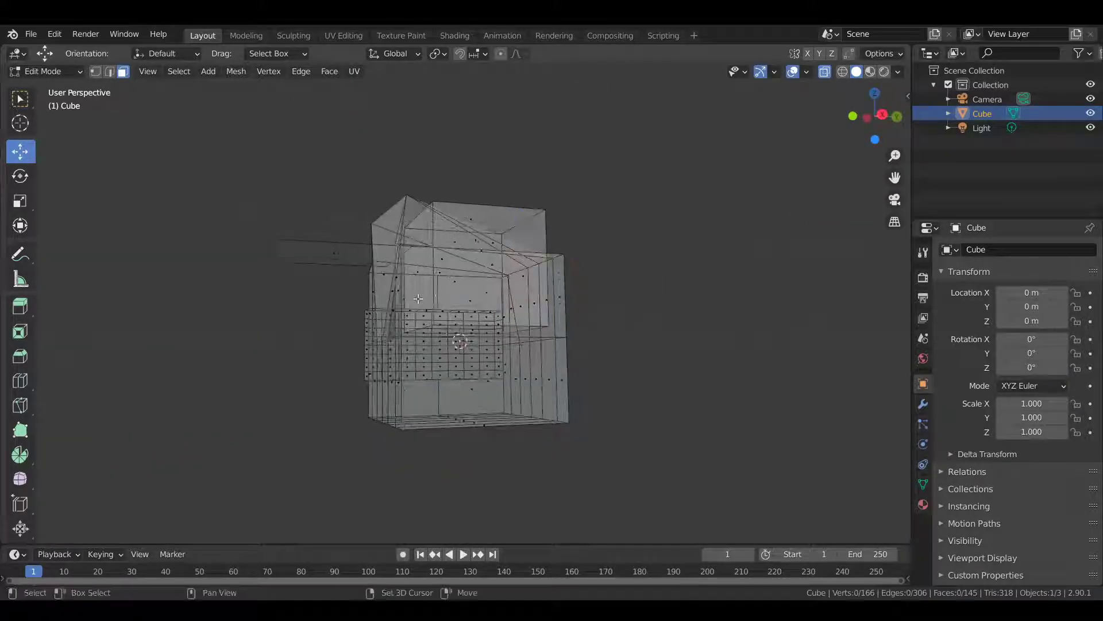
- Select the separate cube's side face through the block, try moving it freely, and undo the move
{"action": "left_click", "coordinate": [514, 278]}
{"action": "middle_click_drag", "start_coordinate": [580, 279], "coordinate": [586, 251]}
{"action": "key", "text": "g"}
{"action": "left_click", "coordinate": [512, 111]}
{"action": "key", "text": "ctrl+z"}
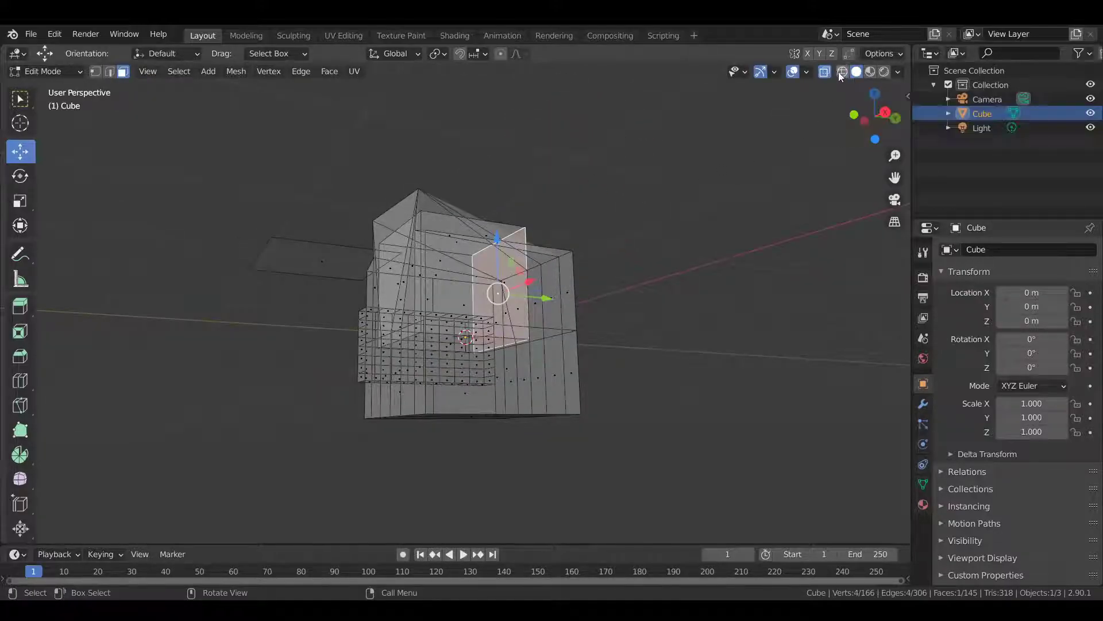
- Switch the viewport to Wireframe shading, turn off X-ray, and inspect the mesh up close
{"action": "middle_click_drag", "start_coordinate": [747, 152], "coordinate": [738, 219]}
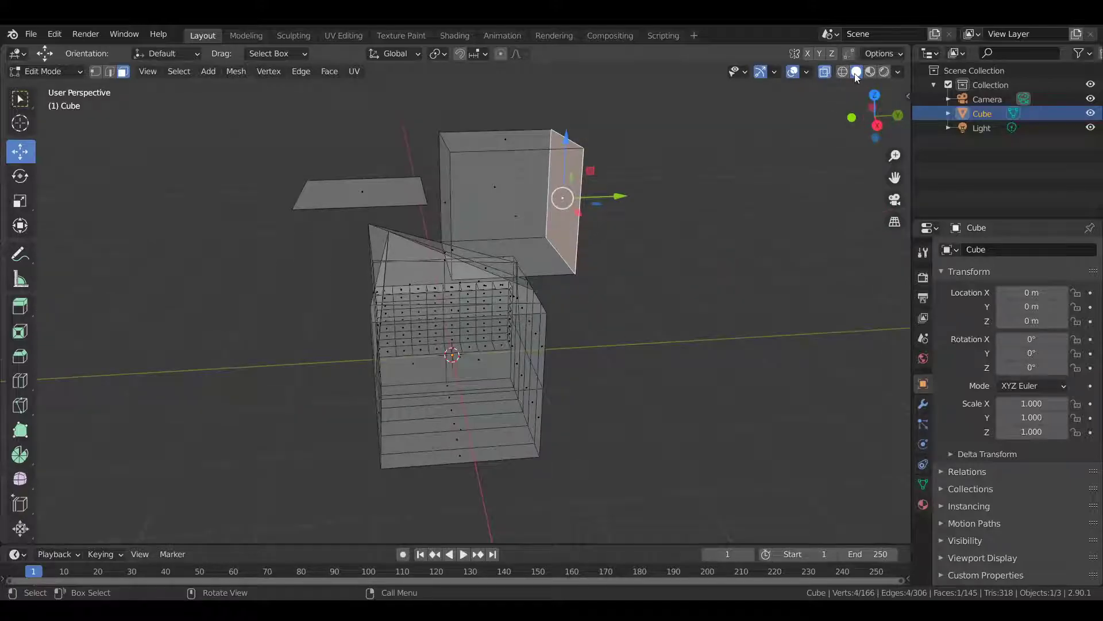
{"action": "left_click", "coordinate": [840, 72]}
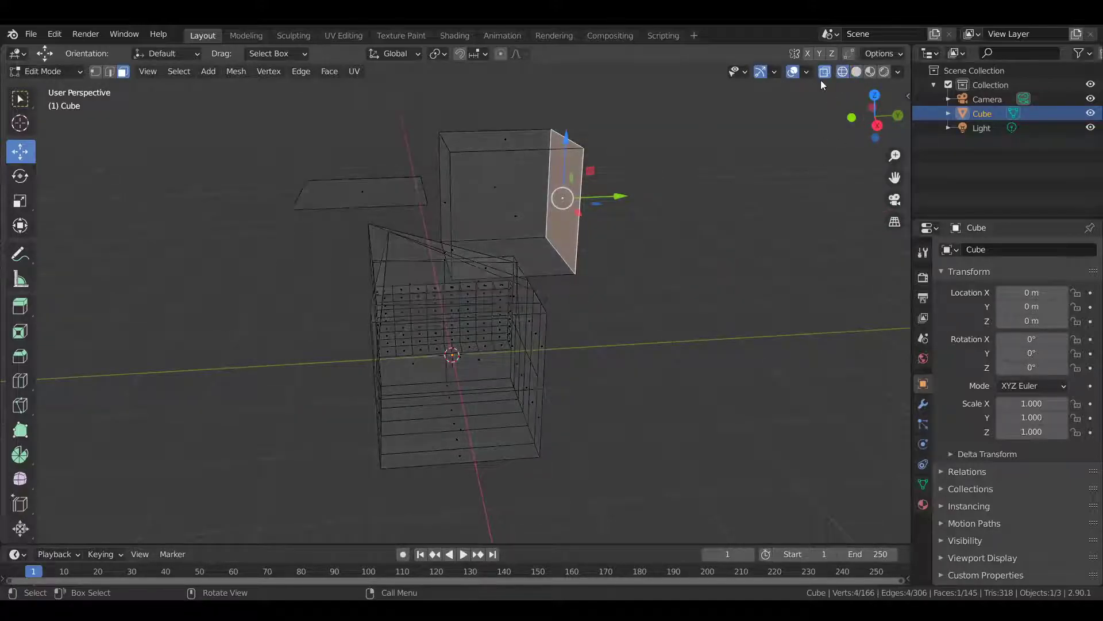
{"action": "left_click", "coordinate": [826, 71]}
{"action": "scroll", "coordinate": [677, 239], "scroll_direction": "up", "scroll_amount": 2}
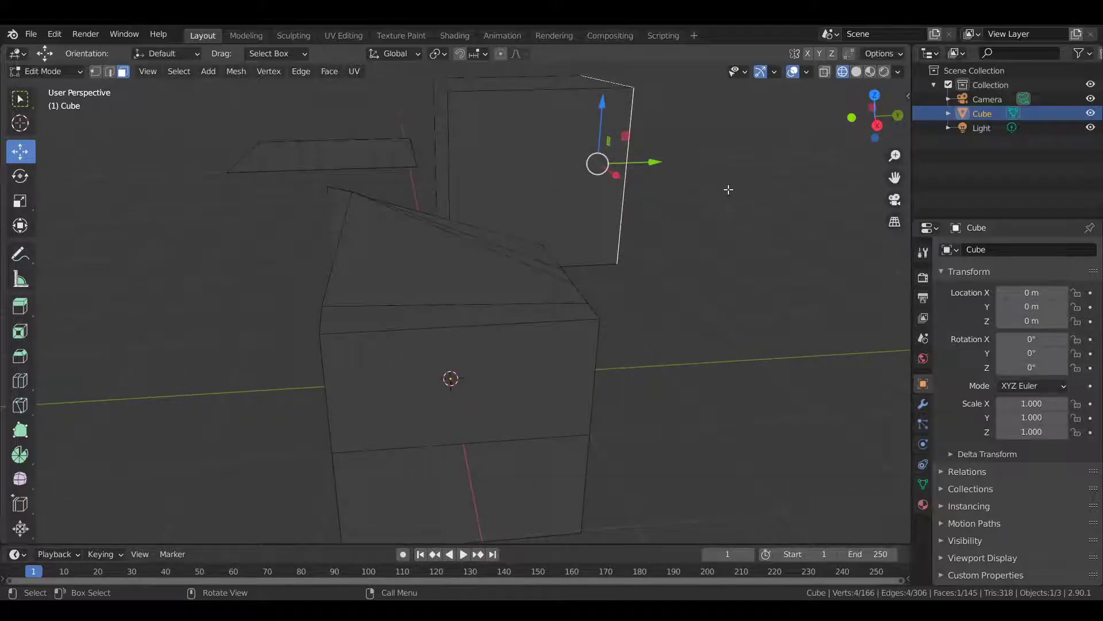
{"action": "middle_click_drag", "start_coordinate": [816, 78], "coordinate": [849, 67]}
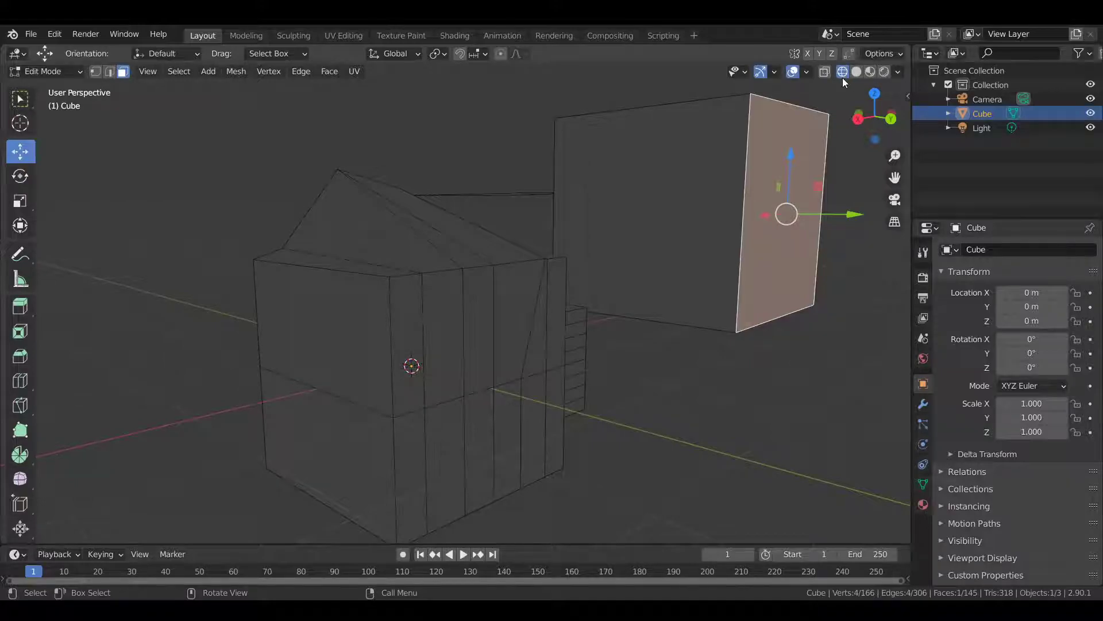
- Leave Edit Mode, deselect the cube object, and inspect the wireframe from several sides in Object Mode
{"action": "middle_click_drag", "start_coordinate": [841, 75], "coordinate": [615, 328]}
{"action": "key", "text": "Tab"}
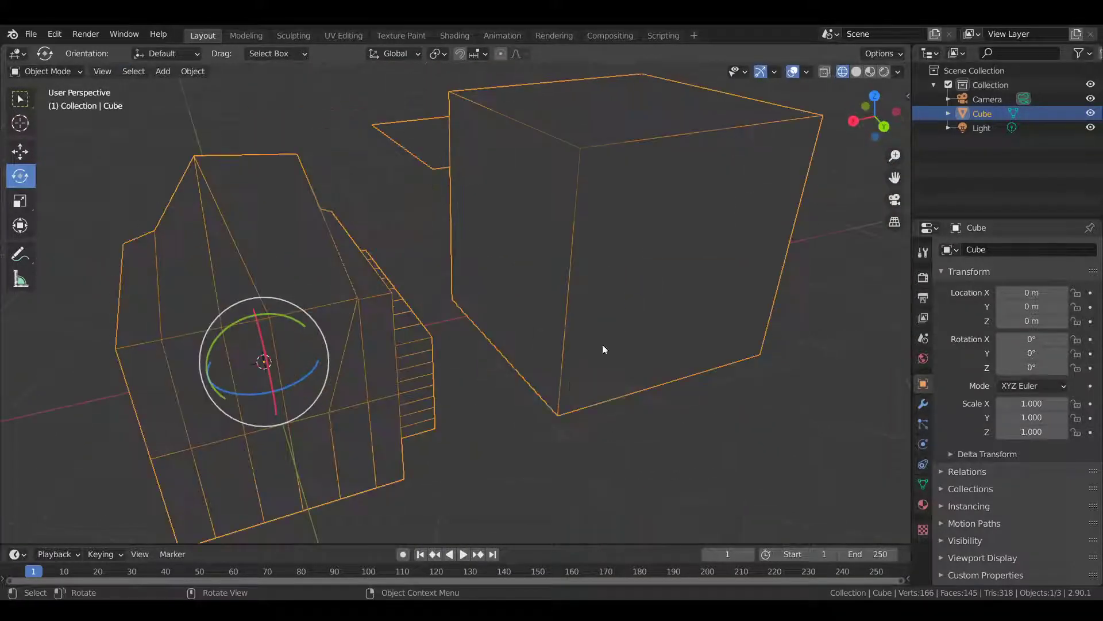
{"action": "left_click", "coordinate": [505, 448]}
{"action": "scroll", "coordinate": [565, 359], "scroll_direction": "down", "scroll_amount": 3}
{"action": "key", "text": "Tab"}
{"action": "key", "text": "Tab"}
{"action": "middle_click_drag", "start_coordinate": [529, 252], "coordinate": [373, 303]}
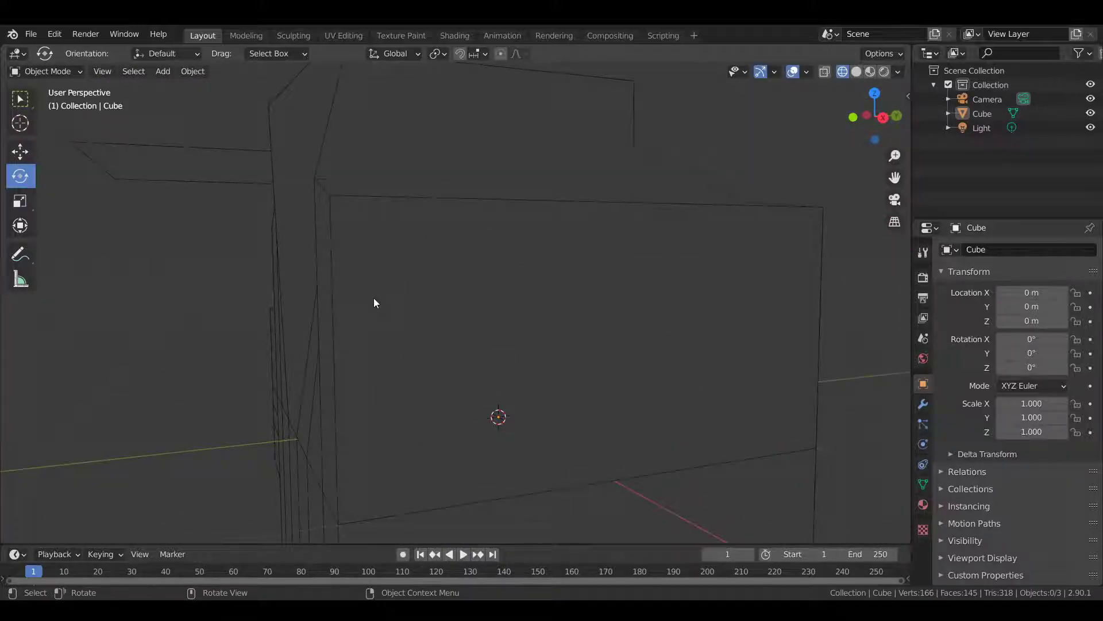
{"action": "middle_click_drag", "start_coordinate": [367, 229], "coordinate": [528, 240]}
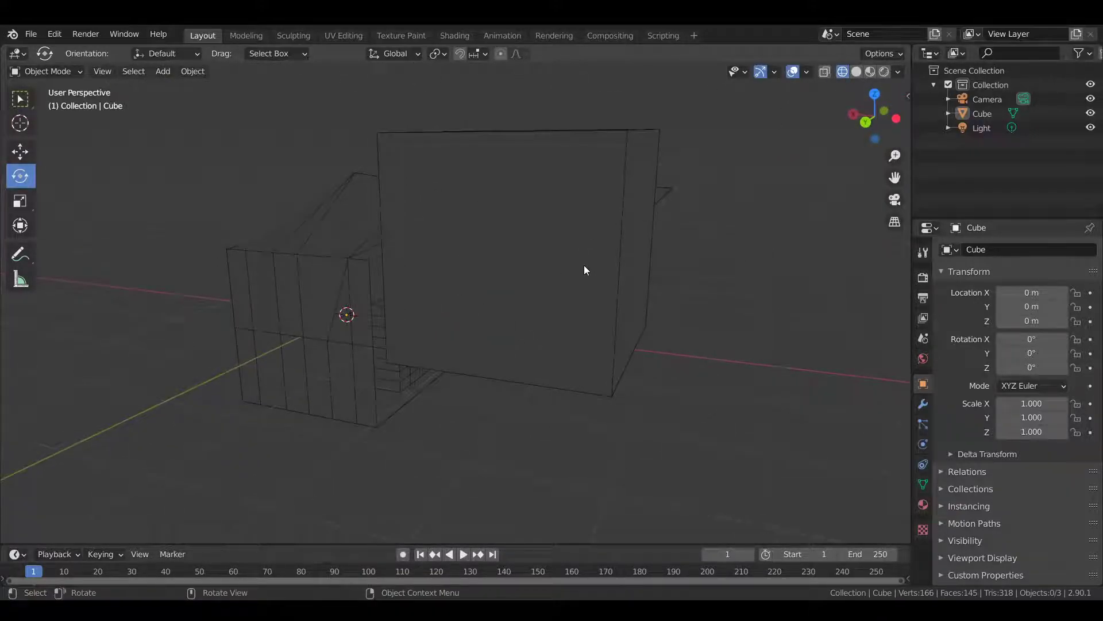
- Switch the viewport to Solid shading with X-ray turned off, and inspect the mesh in Material Preview shading
{"action": "left_click", "coordinate": [857, 72]}
{"action": "left_click", "coordinate": [825, 71]}
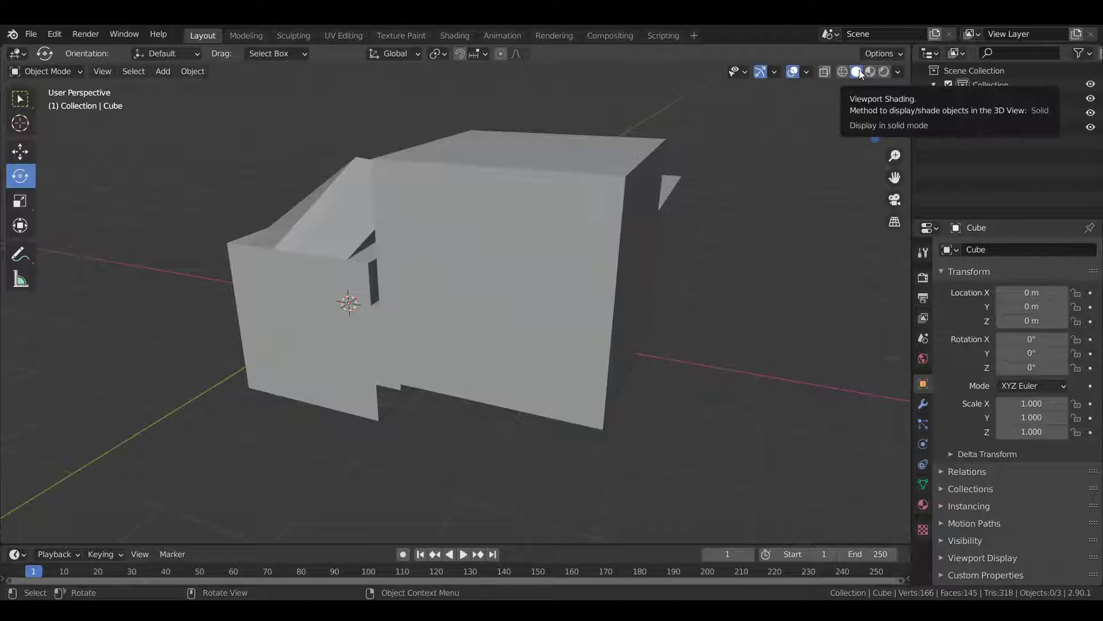
{"action": "middle_click_drag", "start_coordinate": [775, 161], "coordinate": [405, 249]}
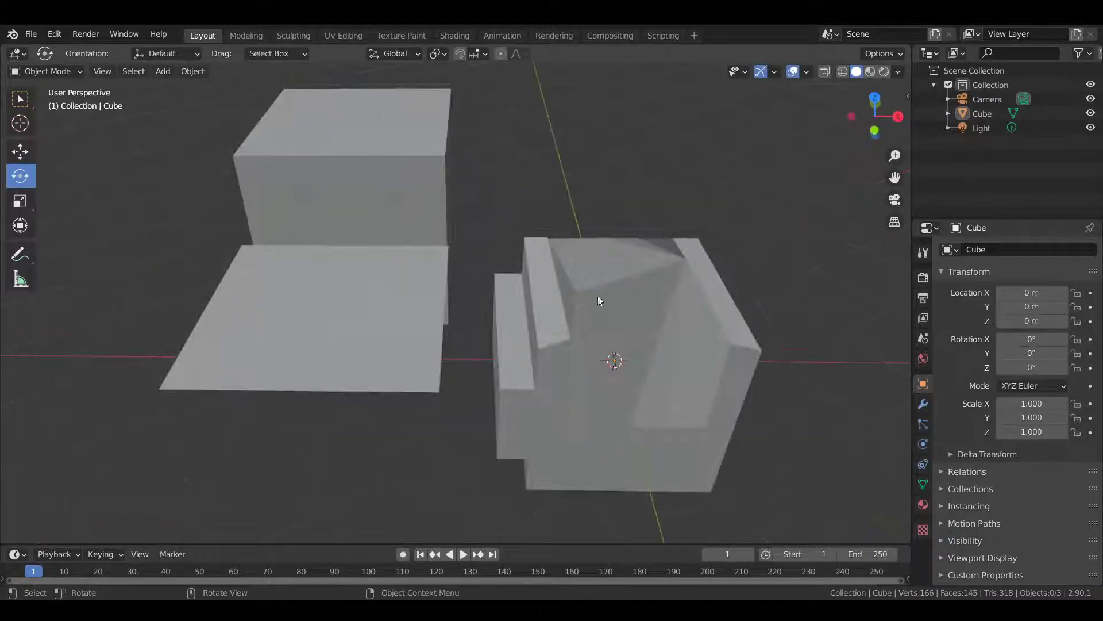
{"action": "mouse_move", "coordinate": [855, 87]}
{"action": "middle_mouse_down"}
{"action": "mouse_move", "coordinate": [719, 315]}
{"action": "mouse_move", "coordinate": [630, 315]}
{"action": "mouse_move", "coordinate": [569, 341]}
{"action": "mouse_move", "coordinate": [474, 239]}
{"action": "mouse_move", "coordinate": [794, 223]}
{"action": "middle_mouse_up"}
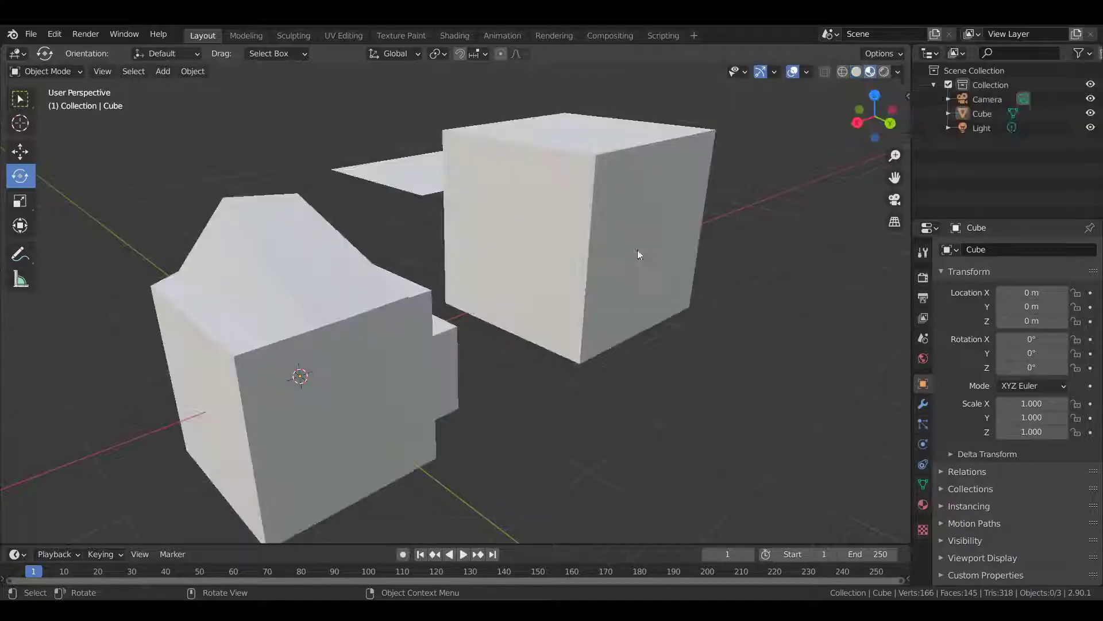
{"action": "mouse_move", "coordinate": [641, 261]}
{"action": "middle_mouse_down"}
{"action": "mouse_move", "coordinate": [692, 278]}
{"action": "mouse_move", "coordinate": [852, 235]}
{"action": "mouse_move", "coordinate": [640, 281]}
{"action": "mouse_move", "coordinate": [685, 320]}
{"action": "middle_mouse_up"}
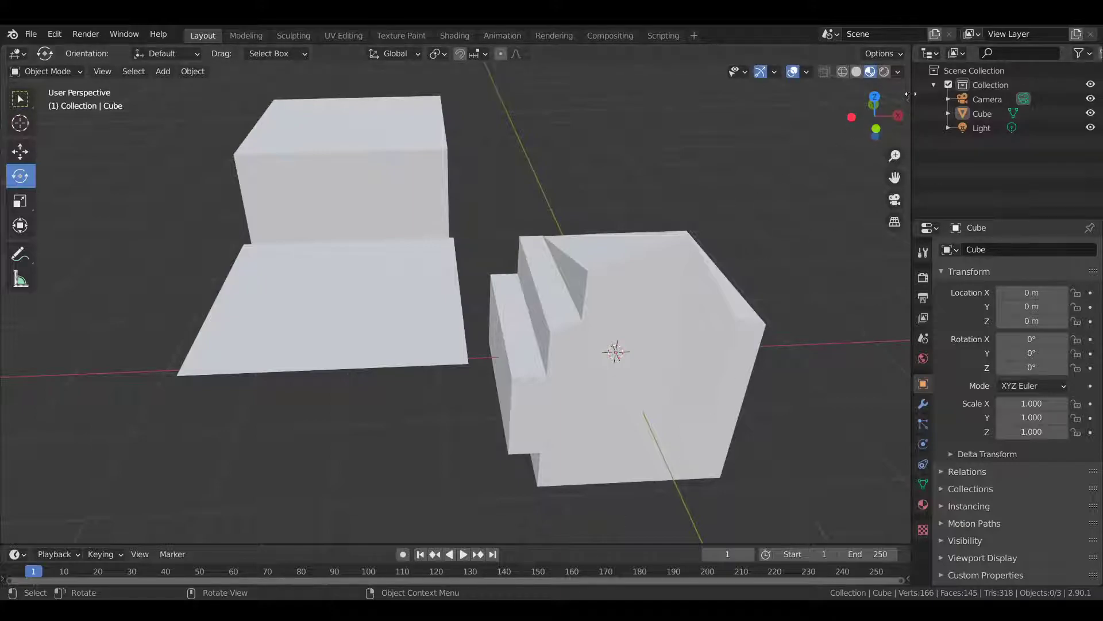
- Examine the whole scene in Rendered shading from several sides, and return the viewport to Solid shading
{"action": "left_click", "coordinate": [884, 72]}
{"action": "middle_click_drag", "start_coordinate": [685, 260], "coordinate": [581, 271]}
{"action": "scroll", "coordinate": [488, 273], "scroll_direction": "down", "scroll_amount": 4}
{"action": "scroll", "coordinate": [435, 229], "scroll_direction": "up", "scroll_amount": 3}
{"action": "middle_click_drag", "start_coordinate": [515, 251], "coordinate": [635, 286]}
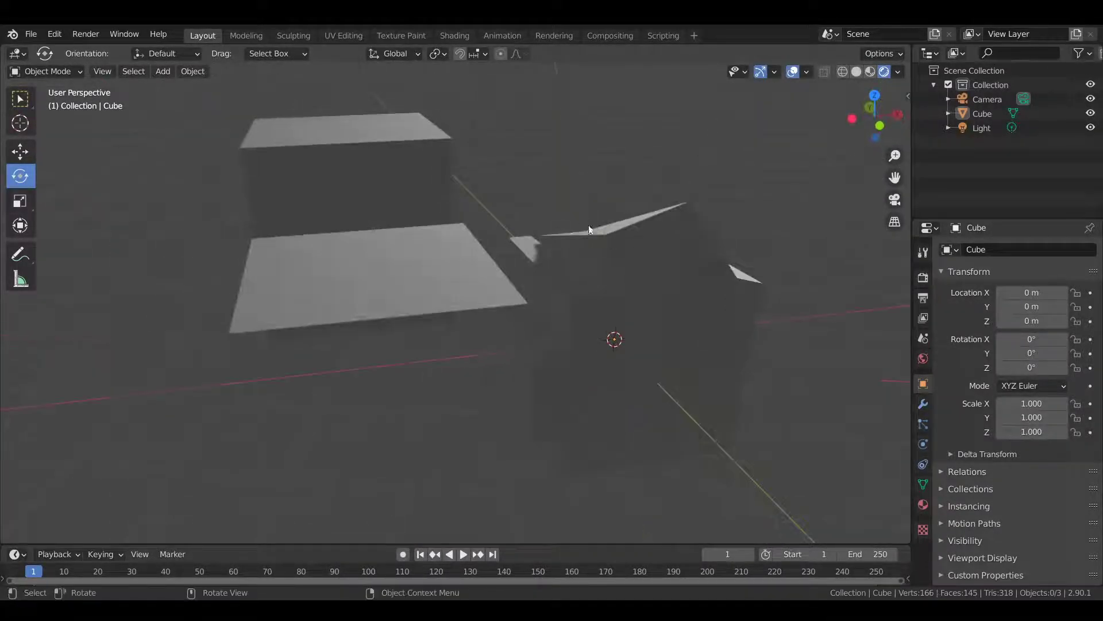
{"action": "middle_click_drag", "start_coordinate": [632, 224], "coordinate": [726, 298]}
{"action": "scroll", "coordinate": [726, 298], "scroll_direction": "down", "scroll_amount": 8}
{"action": "middle_click_drag", "start_coordinate": [470, 316], "coordinate": [612, 143]}
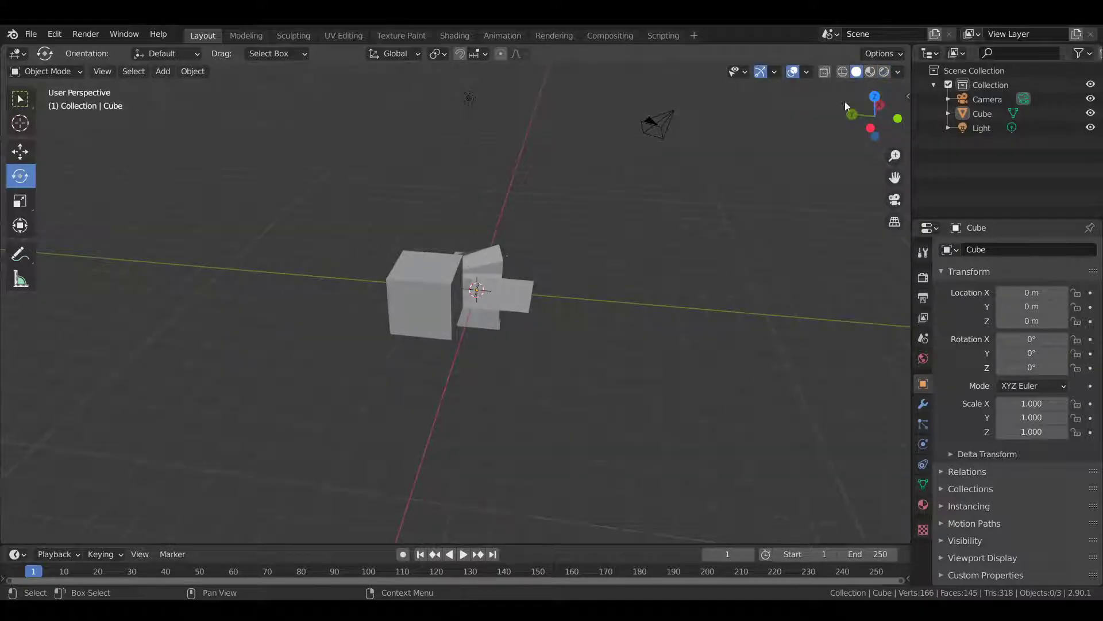
- Enter Edit Mode on the mesh, clear the face selection, and view the block and separate cube from below
{"action": "middle_click_drag", "start_coordinate": [644, 201], "coordinate": [639, 233]}
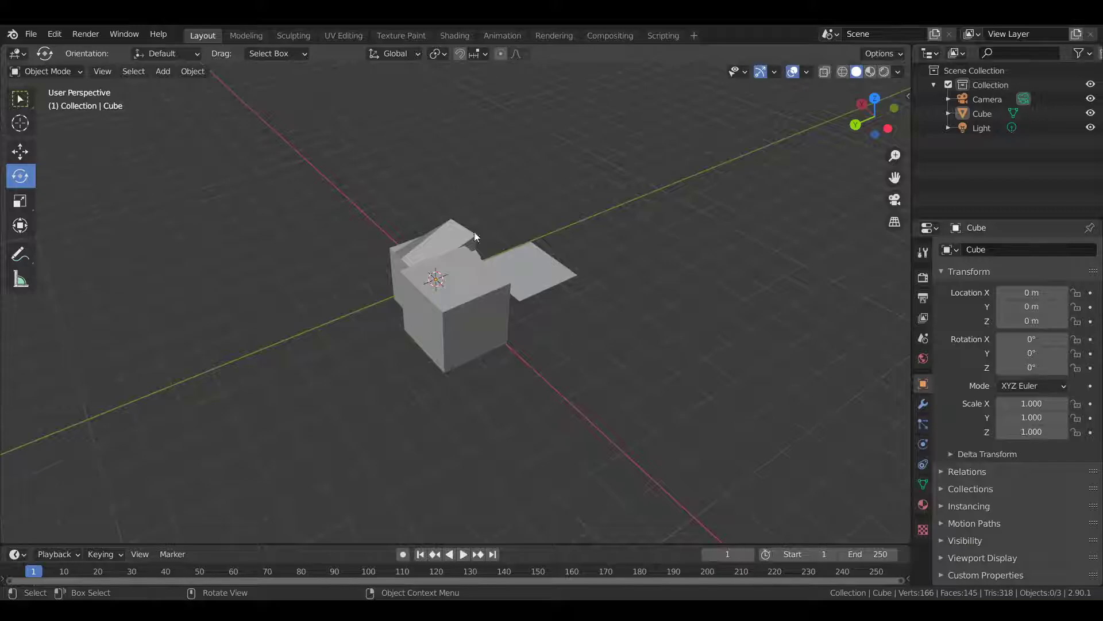
{"action": "key", "text": "Tab"}
{"action": "scroll", "coordinate": [477, 228], "scroll_direction": "up", "scroll_amount": 4}
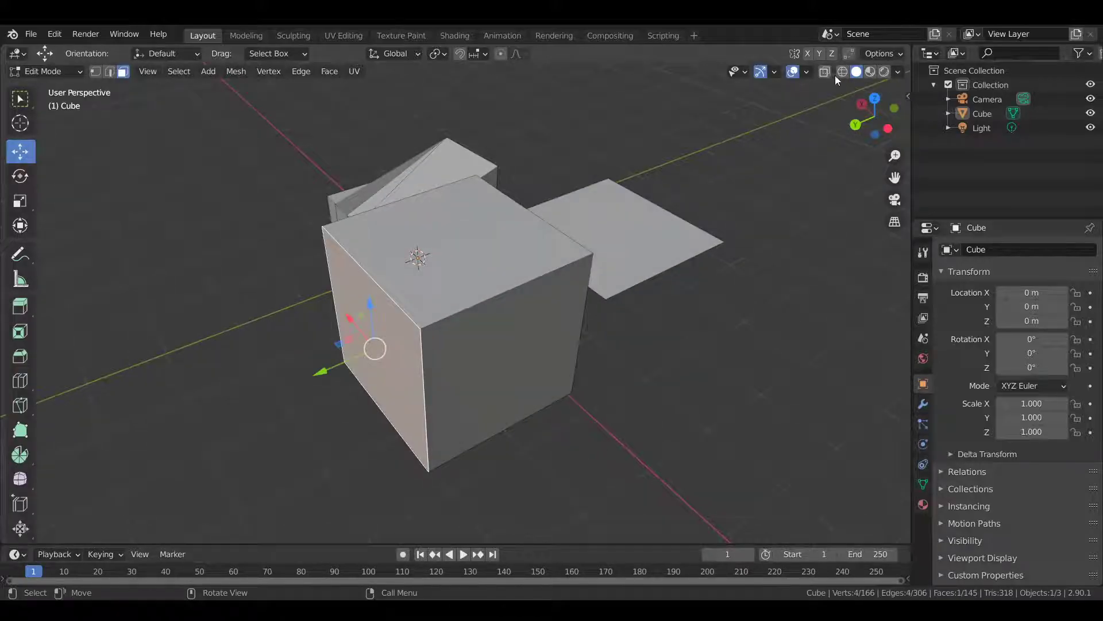
{"action": "middle_click_drag", "start_coordinate": [539, 299], "coordinate": [715, 206]}
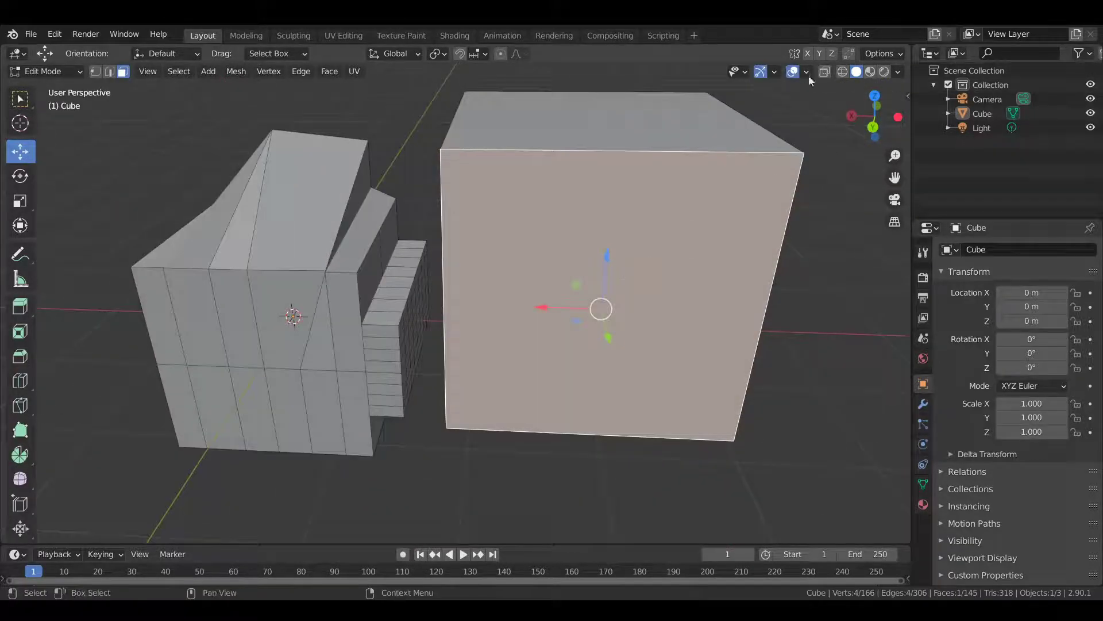
{"action": "scroll", "coordinate": [391, 310], "scroll_direction": "up", "scroll_amount": 3}
{"action": "left_click", "coordinate": [371, 397]}
{"action": "left_click", "coordinate": [416, 386]}
{"action": "scroll", "coordinate": [437, 373], "scroll_direction": "down", "scroll_amount": 3}
{"action": "scroll", "coordinate": [500, 340], "scroll_direction": "up", "scroll_amount": 3}
{"action": "middle_click_drag", "start_coordinate": [542, 228], "coordinate": [515, 216]}
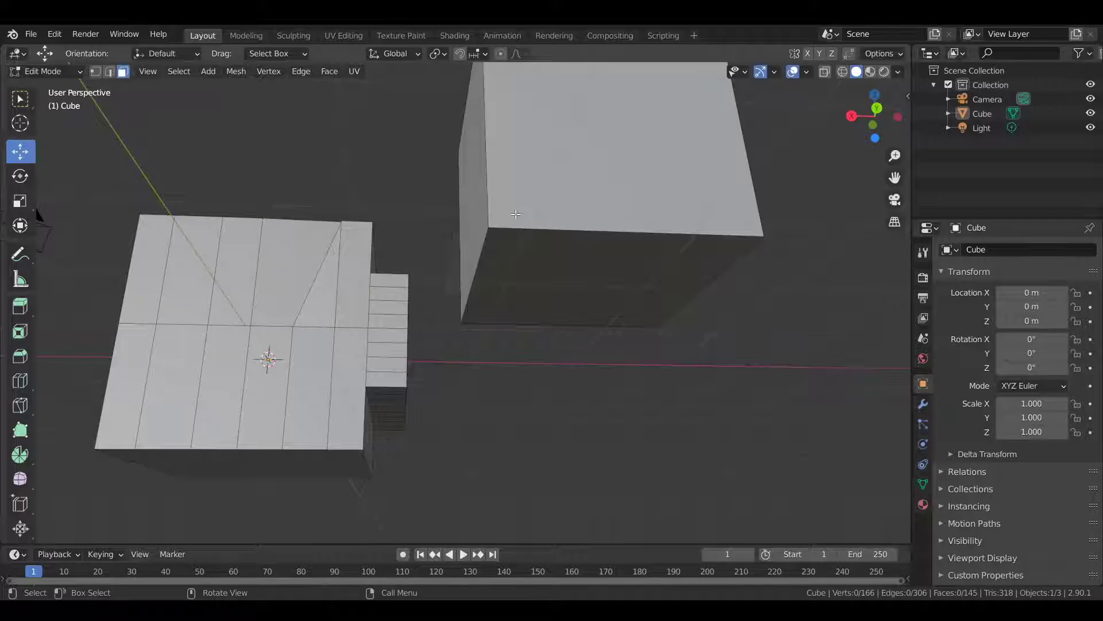
- Switch to the Top view and select one small top face on the block's subdivided side extrusion
{"action": "key", "text": "grave"}
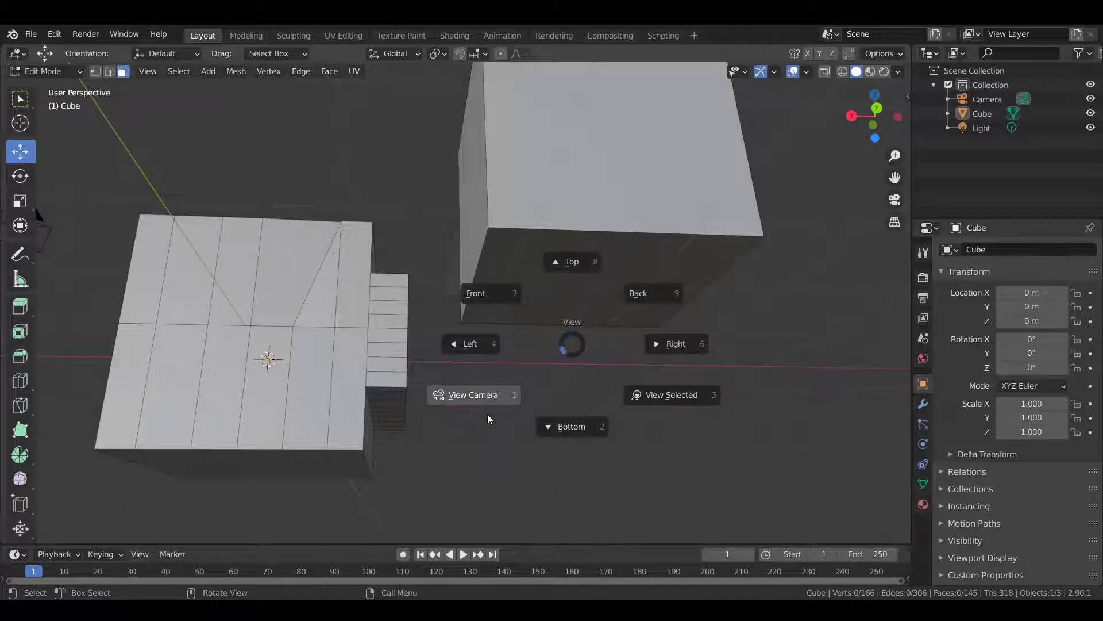
{"action": "left_click", "coordinate": [584, 212]}
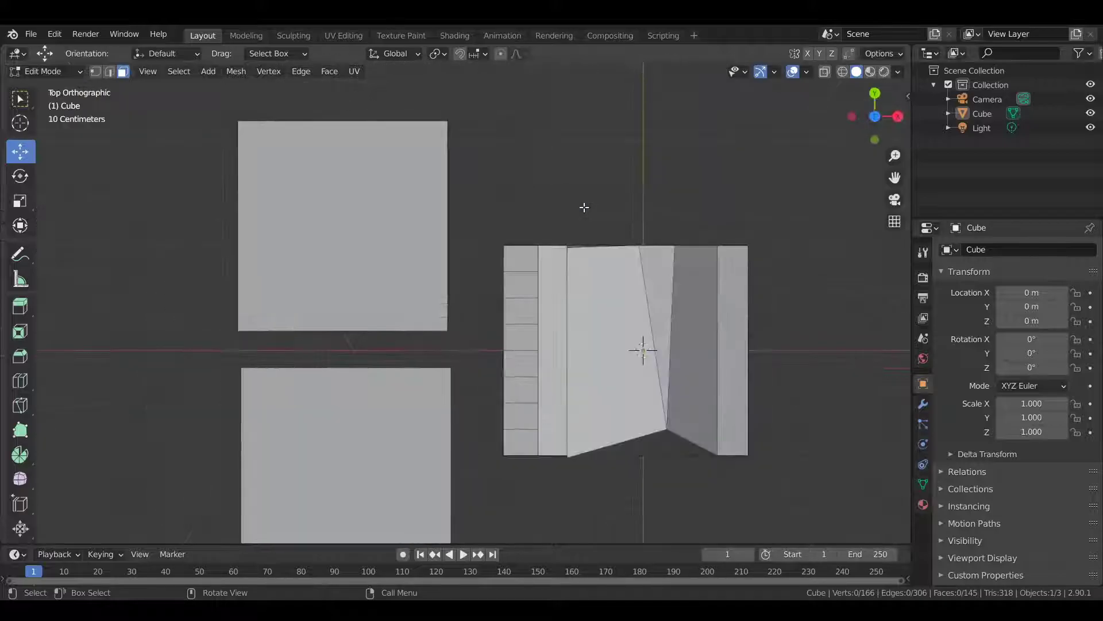
{"action": "left_click", "coordinate": [540, 317]}
- Step through the preset orthographic viewpoints of the mesh, including the Left view
{"action": "key", "text": "grave"}
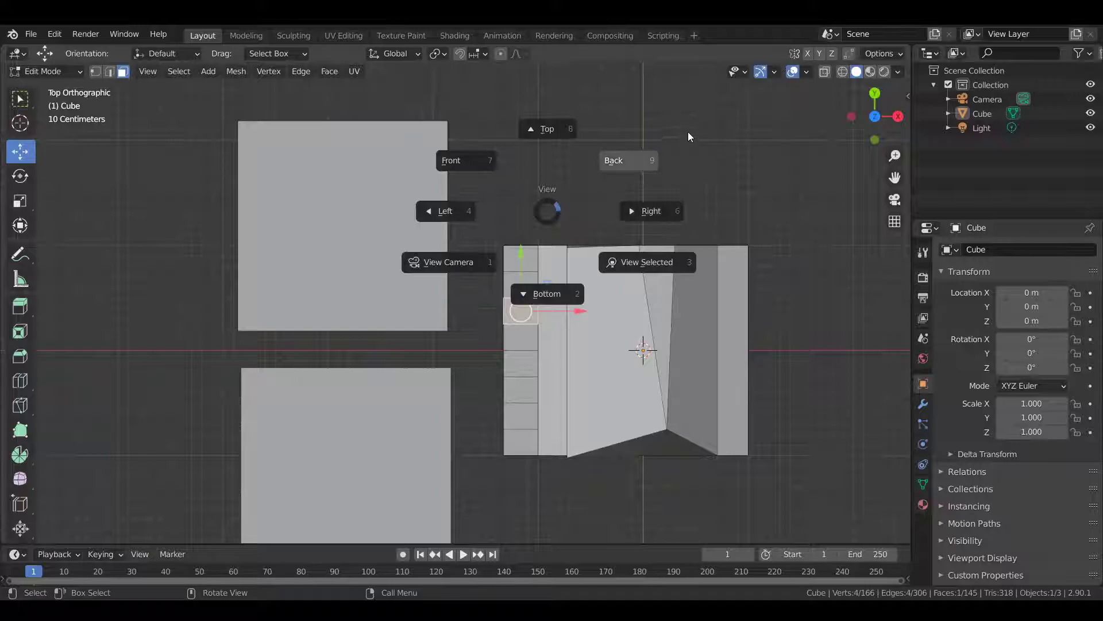
{"action": "left_click", "coordinate": [688, 132]}
{"action": "key", "text": "grave"}
{"action": "left_click", "coordinate": [575, 122]}
{"action": "key", "text": "grave"}
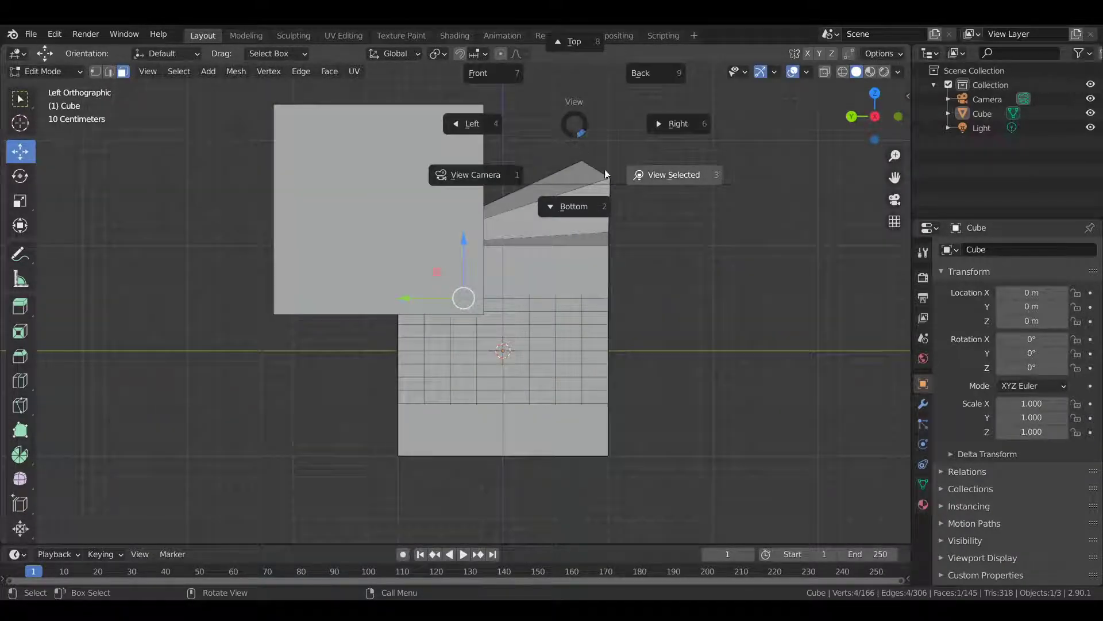
{"action": "left_click", "coordinate": [664, 122]}
{"action": "key", "text": "grave"}
{"action": "left_click", "coordinate": [657, 196]}
- Orbit out of the preset view, show the mesh in Top view, and orbit it back into perspective
{"action": "middle_click_drag", "start_coordinate": [669, 236], "coordinate": [663, 328]}
{"action": "scroll", "coordinate": [654, 256], "scroll_direction": "down", "scroll_amount": 3}
{"action": "key", "text": "grave"}
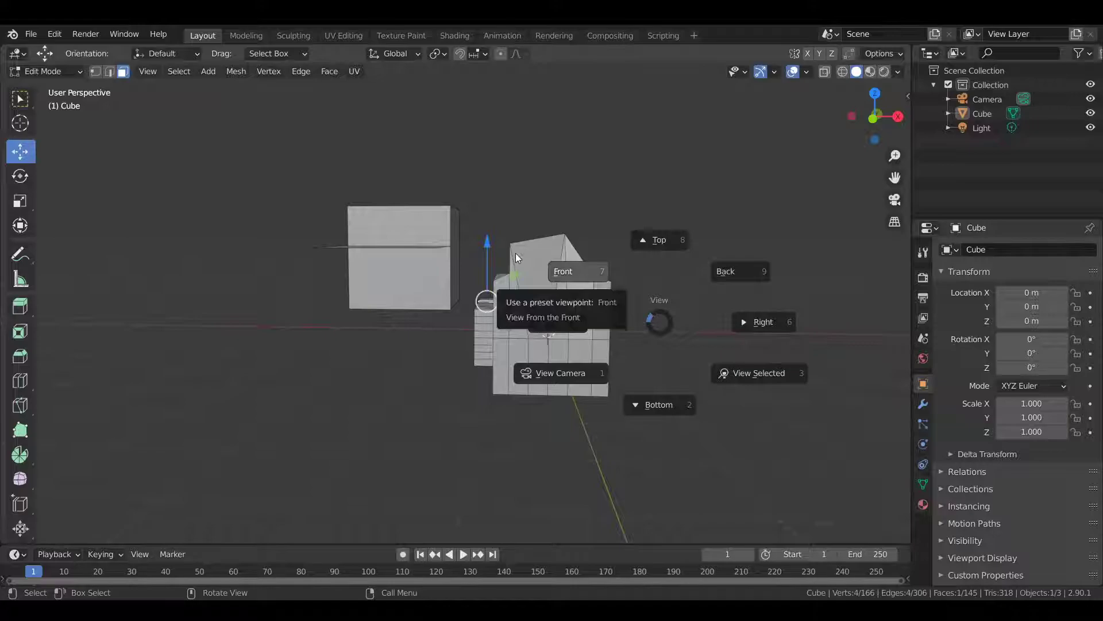
{"action": "left_click", "coordinate": [620, 57]}
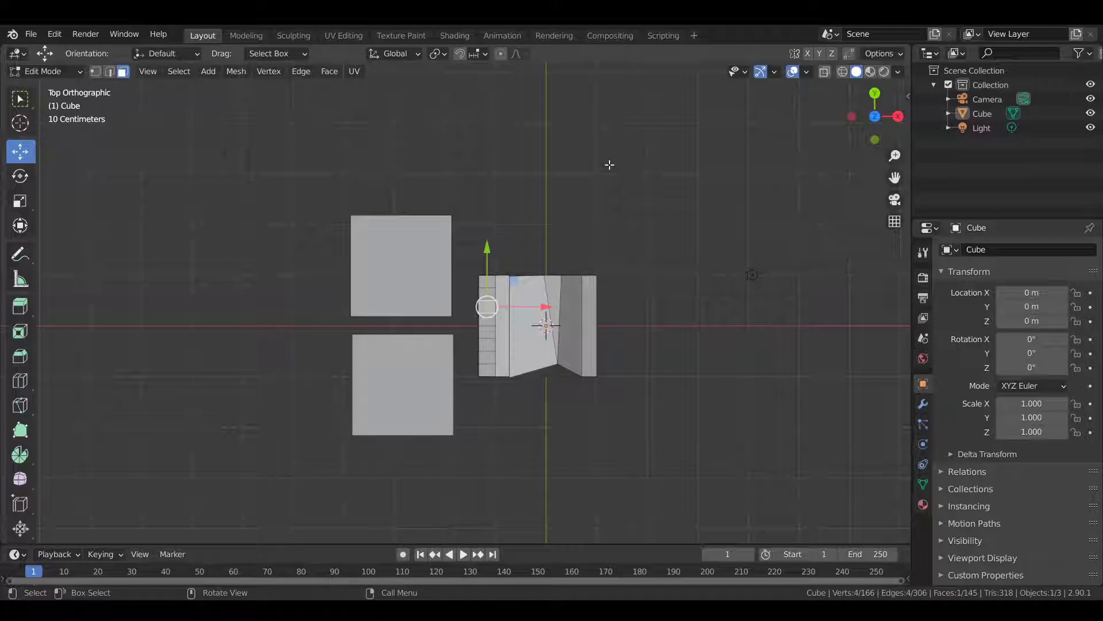
{"action": "middle_click_drag", "start_coordinate": [610, 165], "coordinate": [560, 316]}
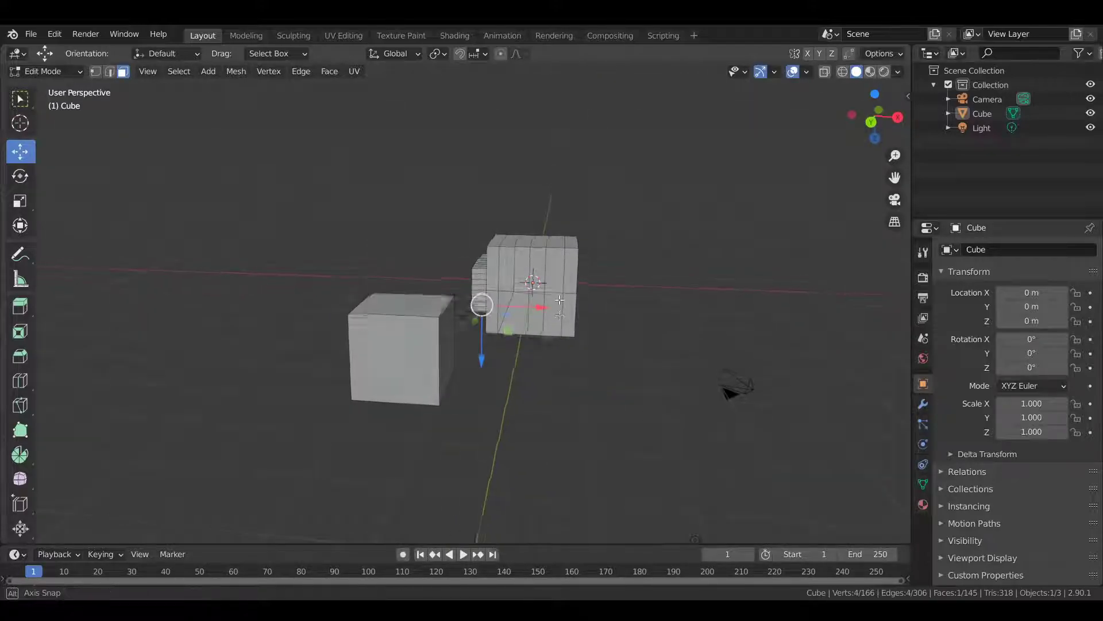
{"action": "middle_click_drag", "start_coordinate": [559, 316], "coordinate": [575, 499]}
- Cycle through further preset viewpoints, including Left, and return to a perspective view of the mesh
{"action": "key", "text": "grave"}
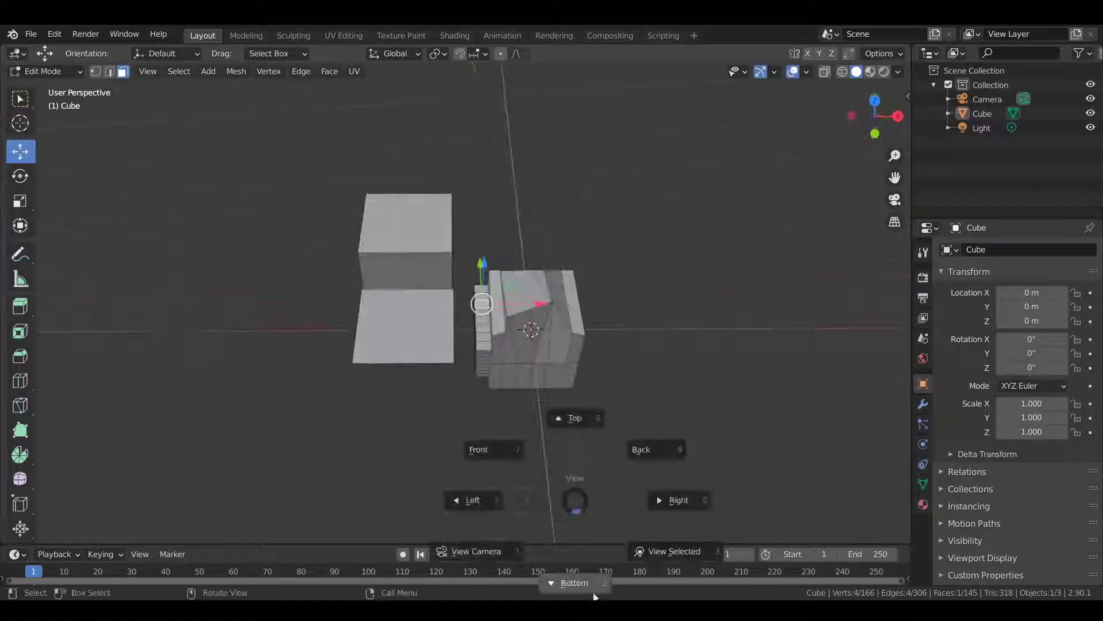
{"action": "left_click", "coordinate": [781, 446]}
{"action": "key", "text": "grave"}
{"action": "left_click", "coordinate": [754, 282]}
{"action": "key", "text": "grave"}
{"action": "left_click", "coordinate": [507, 276]}
{"action": "key", "text": "grave"}
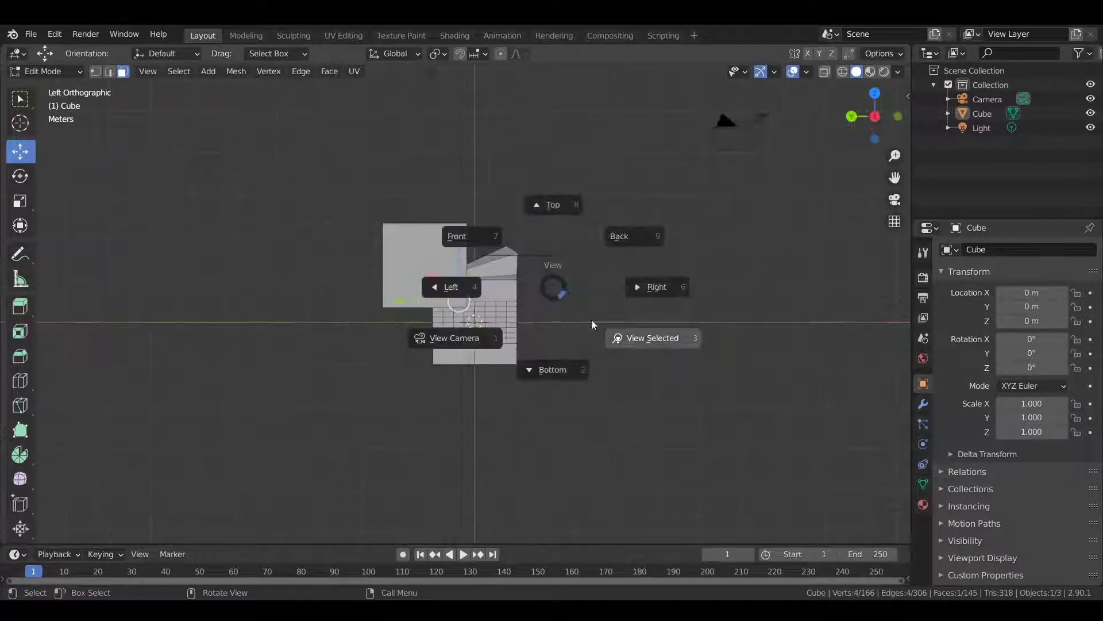
{"action": "left_click", "coordinate": [630, 343]}
{"action": "key", "text": "grave"}
{"action": "left_click", "coordinate": [712, 295]}
{"action": "middle_click_drag", "start_coordinate": [649, 308], "coordinate": [641, 356]}
{"action": "scroll", "coordinate": [642, 356], "scroll_direction": "up", "scroll_amount": 4}
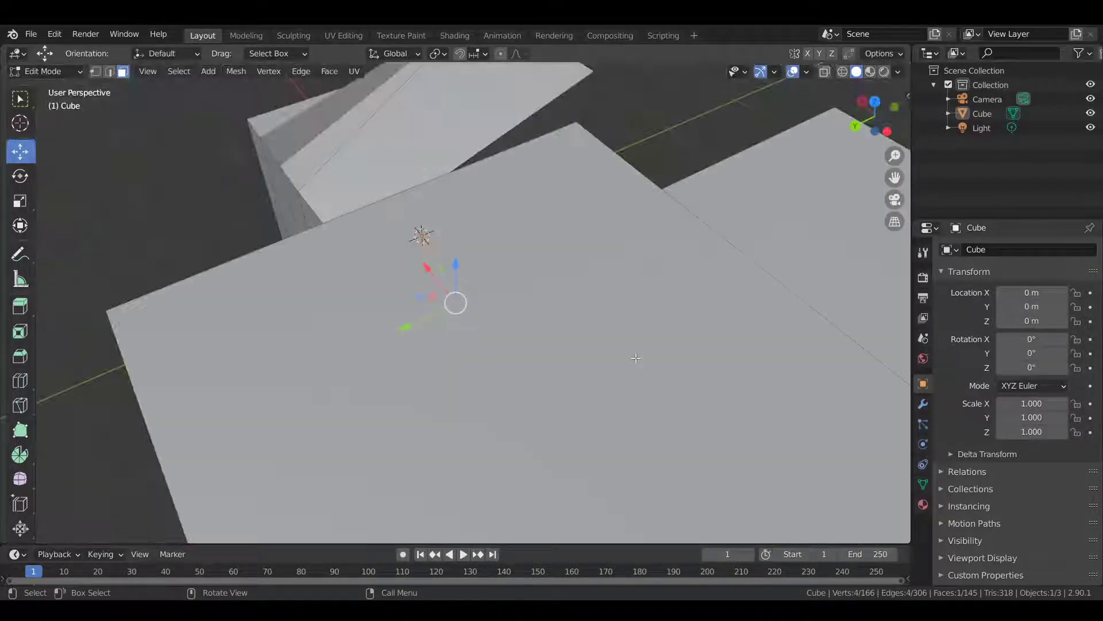
{"action": "scroll", "coordinate": [636, 358], "scroll_direction": "down", "scroll_amount": 4}
- Show the mesh in Front and Right views, and rotate the viewpoint in fixed increments left, up and right
{"action": "key", "text": "KP_1"}
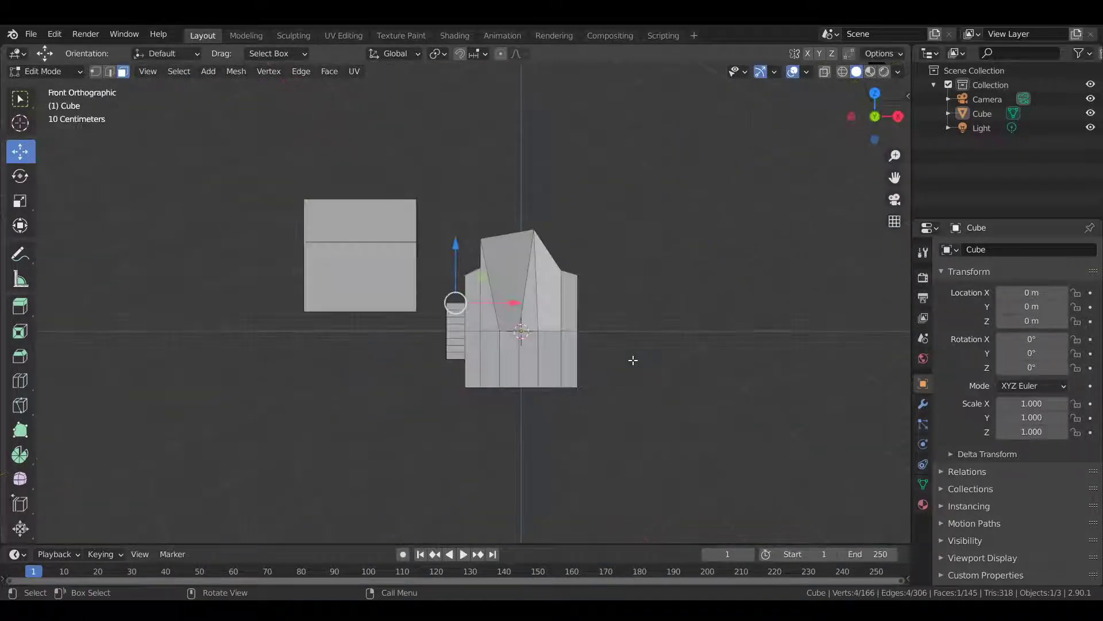
{"action": "key", "text": "KP_3"}
{"action": "key", "text": "KP_4"}
{"action": "key", "text": "KP_3"}
{"action": "key", "text": "KP_8"}
{"action": "key", "text": "KP_6"}
- Toggle the view repeatedly between orthographic and perspective projection, finishing in perspective with the mesh seen from above
{"action": "key", "text": "KP_5"}
{"action": "key", "text": "KP_5"}
{"action": "key", "text": "KP_5"}
{"action": "key", "text": "KP_5"}
{"action": "key", "text": "KP_5"}
{"action": "key", "text": "KP_5"}
{"action": "key", "text": "KP_5"}
{"action": "key", "text": "KP_5"}
{"action": "key", "text": "KP_5"}
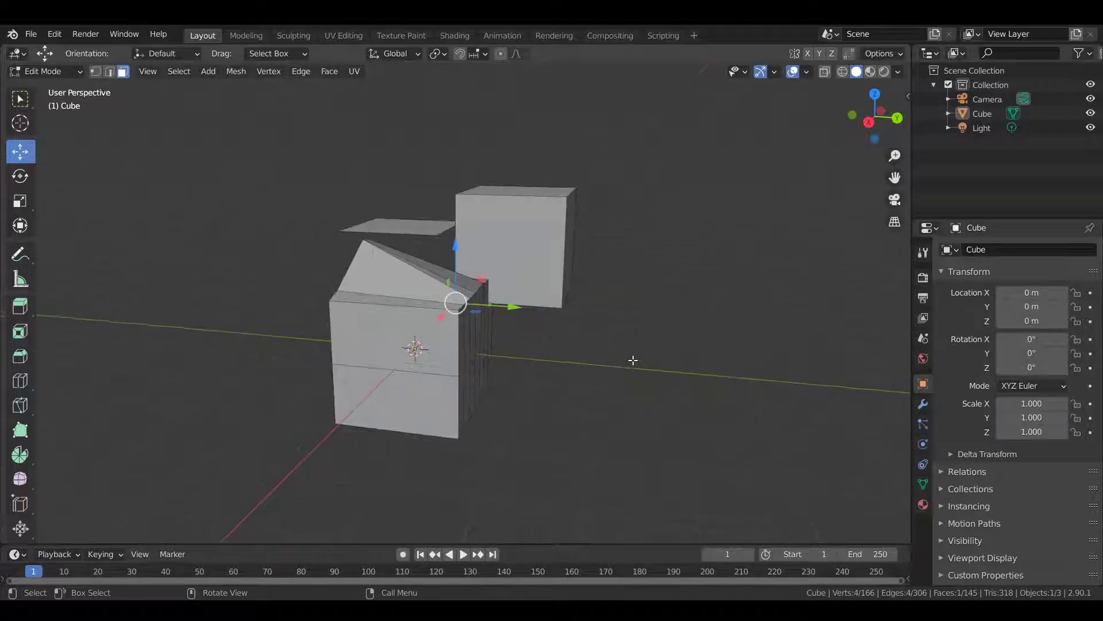
{"action": "key", "text": "KP_5"}
{"action": "key", "text": "KP_5"}
{"action": "middle_click_drag", "start_coordinate": [650, 360], "coordinate": [718, 330]}
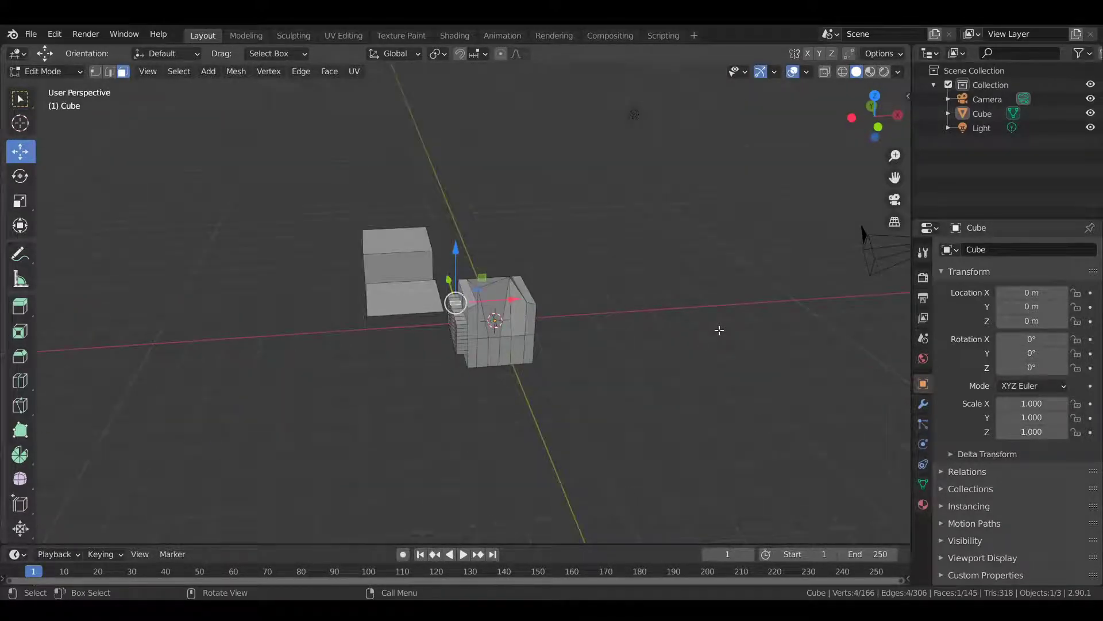
- Cycle the viewport shading through Rendered, Wireframe and Material Preview, and return it to Solid
{"action": "key", "text": "z"}
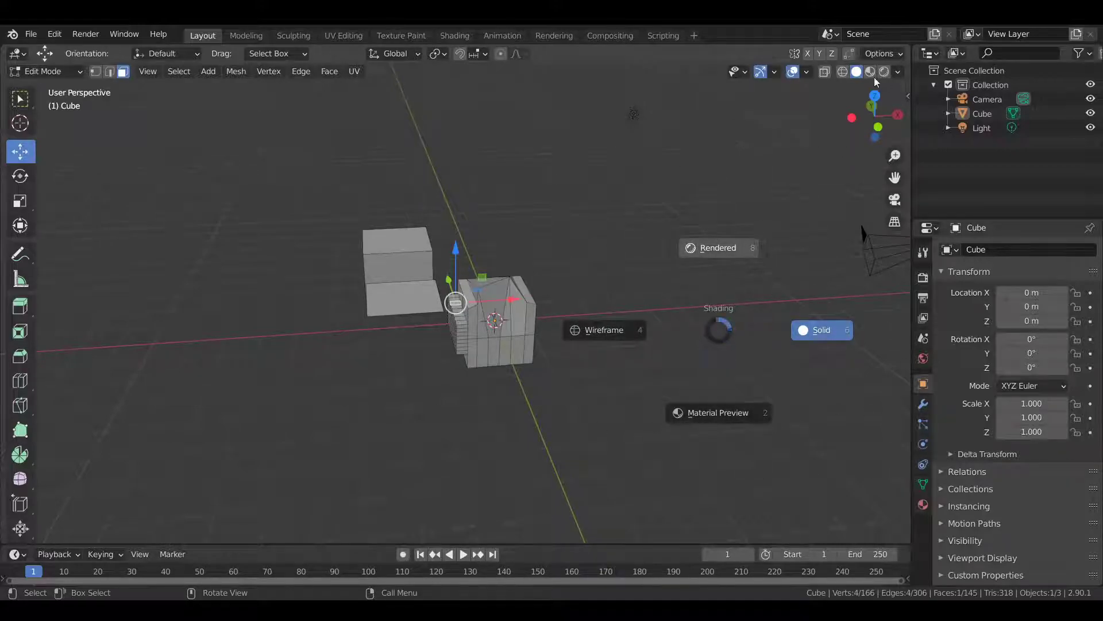
{"action": "left_click", "coordinate": [723, 139]}
{"action": "key", "text": "z"}
{"action": "left_click", "coordinate": [639, 109]}
{"action": "key", "text": "z"}
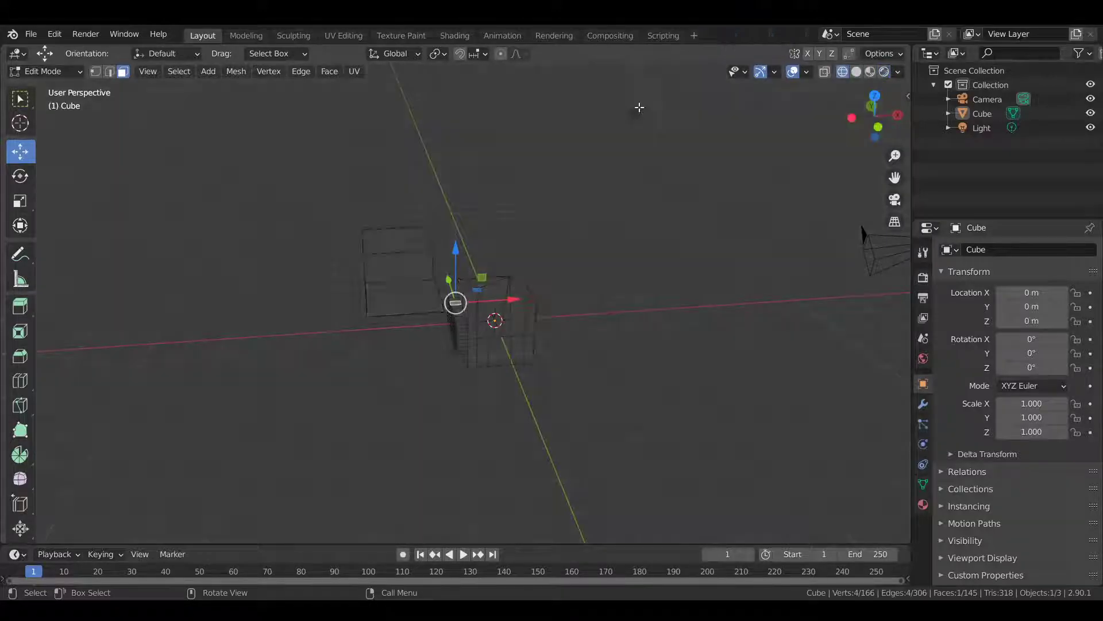
{"action": "left_click", "coordinate": [729, 204]}
{"action": "key", "text": "z"}
{"action": "left_click", "coordinate": [630, 286]}
{"action": "key", "text": "z"}
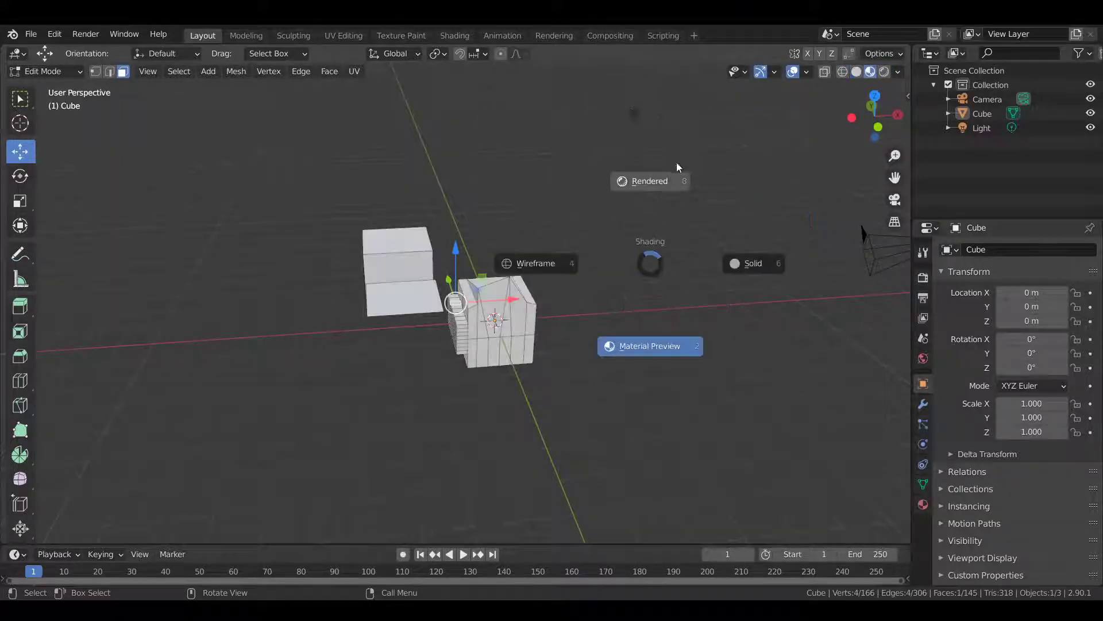
{"action": "left_click", "coordinate": [821, 229]}
- Return to Object Mode, deselect the cube object, and frame the objects in the Solid view
{"action": "scroll", "coordinate": [597, 264], "scroll_direction": "up", "scroll_amount": 3}
{"action": "mouse_move", "coordinate": [598, 264]}
{"action": "middle_mouse_down"}
{"action": "mouse_move", "coordinate": [601, 293]}
{"action": "mouse_move", "coordinate": [562, 247]}
{"action": "middle_mouse_up"}
{"action": "key", "text": "Tab"}
{"action": "left_click", "coordinate": [563, 247]}
{"action": "scroll", "coordinate": [562, 248], "scroll_direction": "down", "scroll_amount": 5}
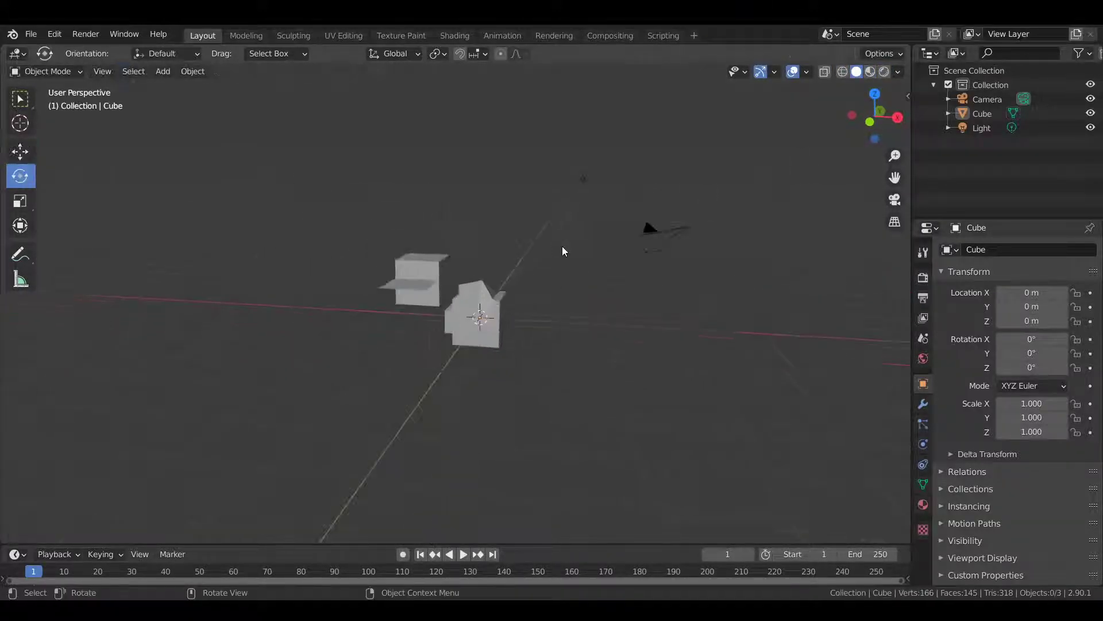
{"action": "scroll", "coordinate": [562, 247], "scroll_direction": "up", "scroll_amount": 2}
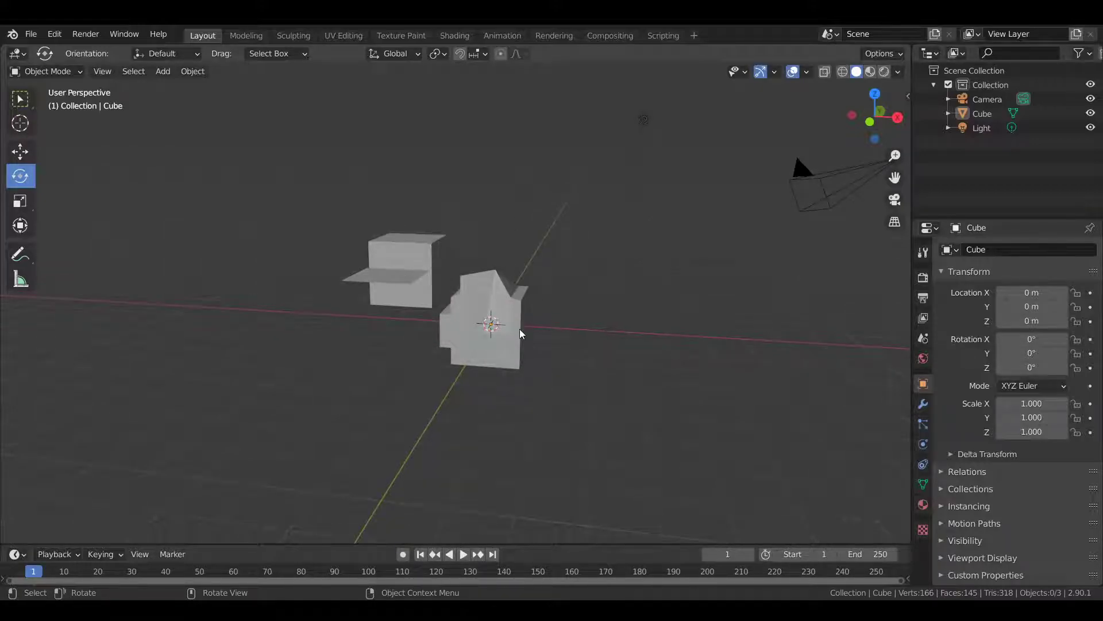
{"action": "scroll", "coordinate": [564, 391], "scroll_direction": "up", "scroll_amount": 3}
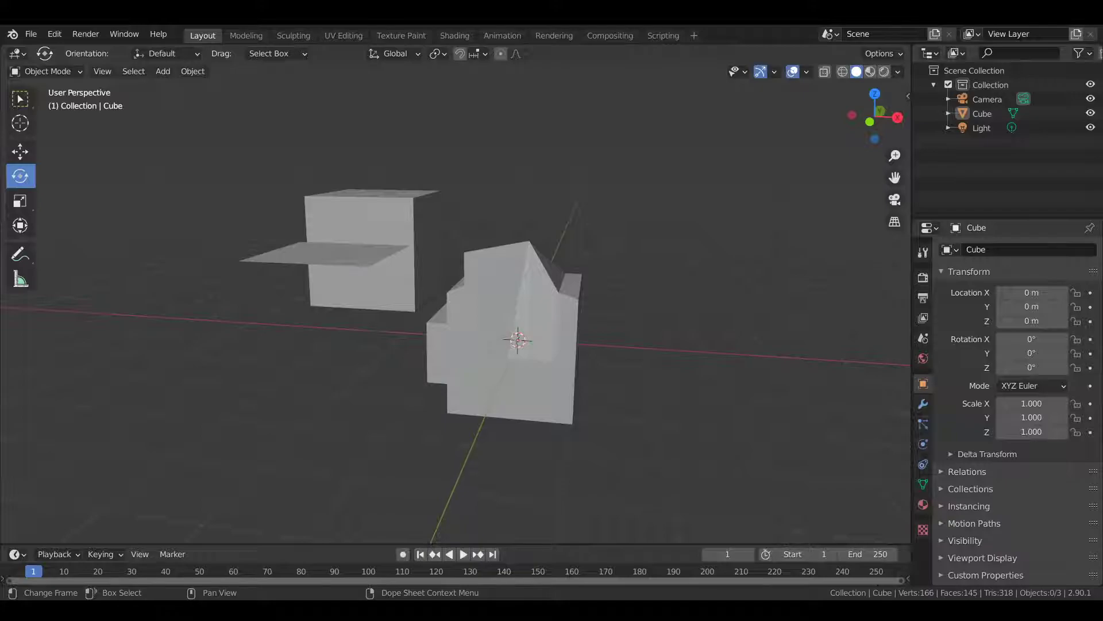